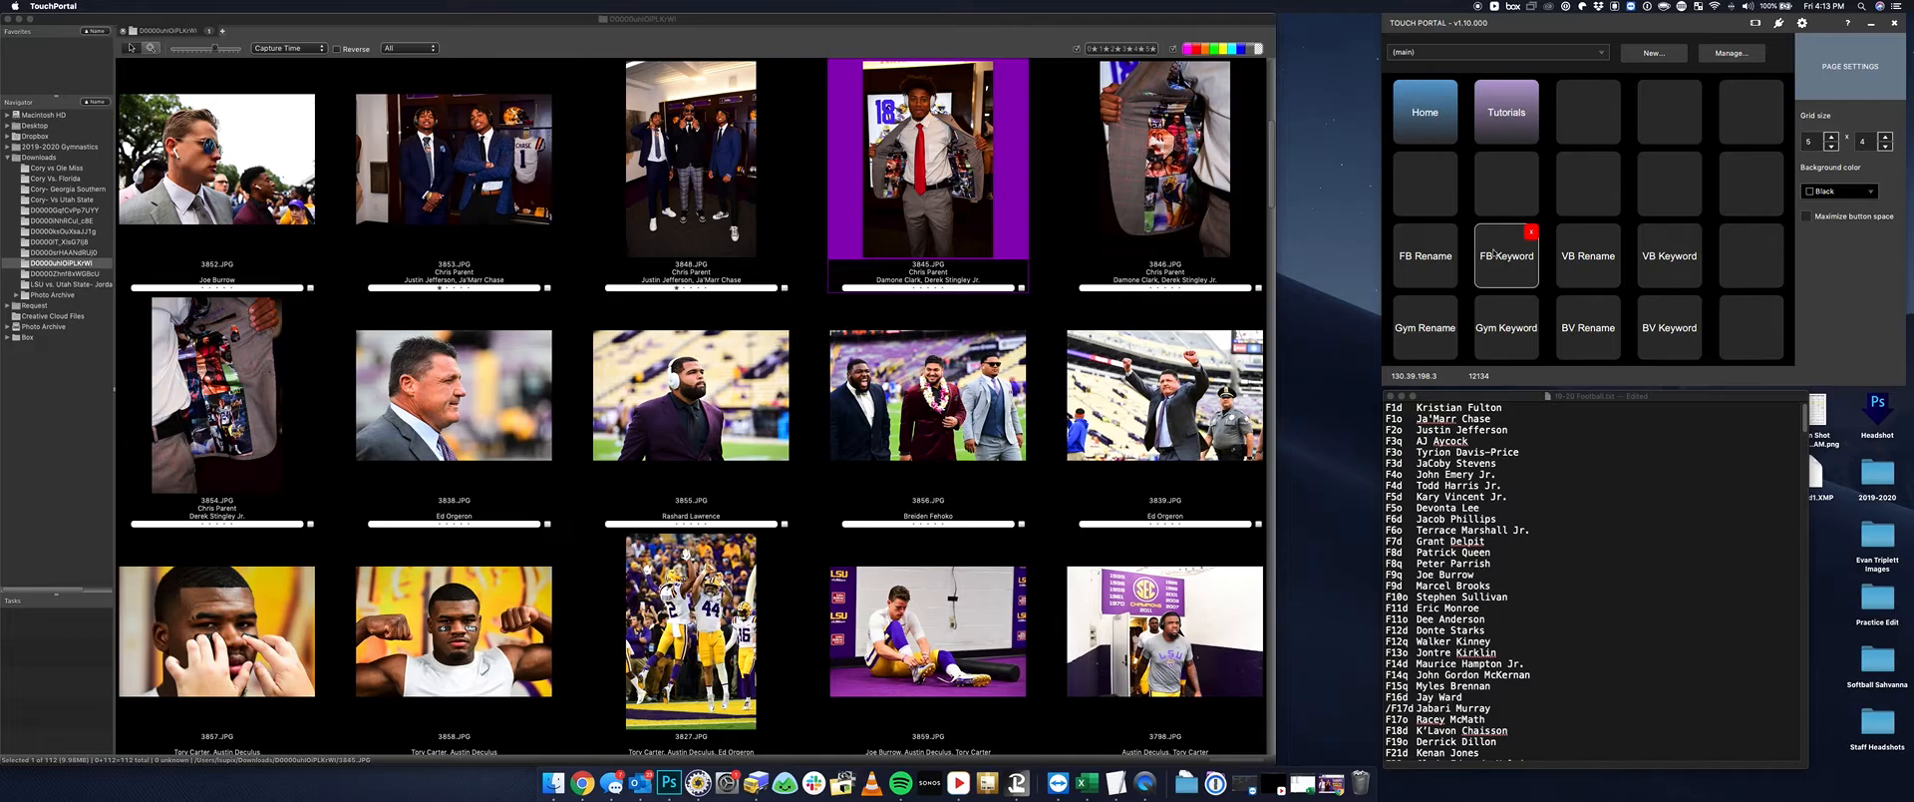
Show TouchPortal's list of button pages, including main, Beach Keyword and FB Rename
{"action": "left_click", "coordinate": [1599, 55]}
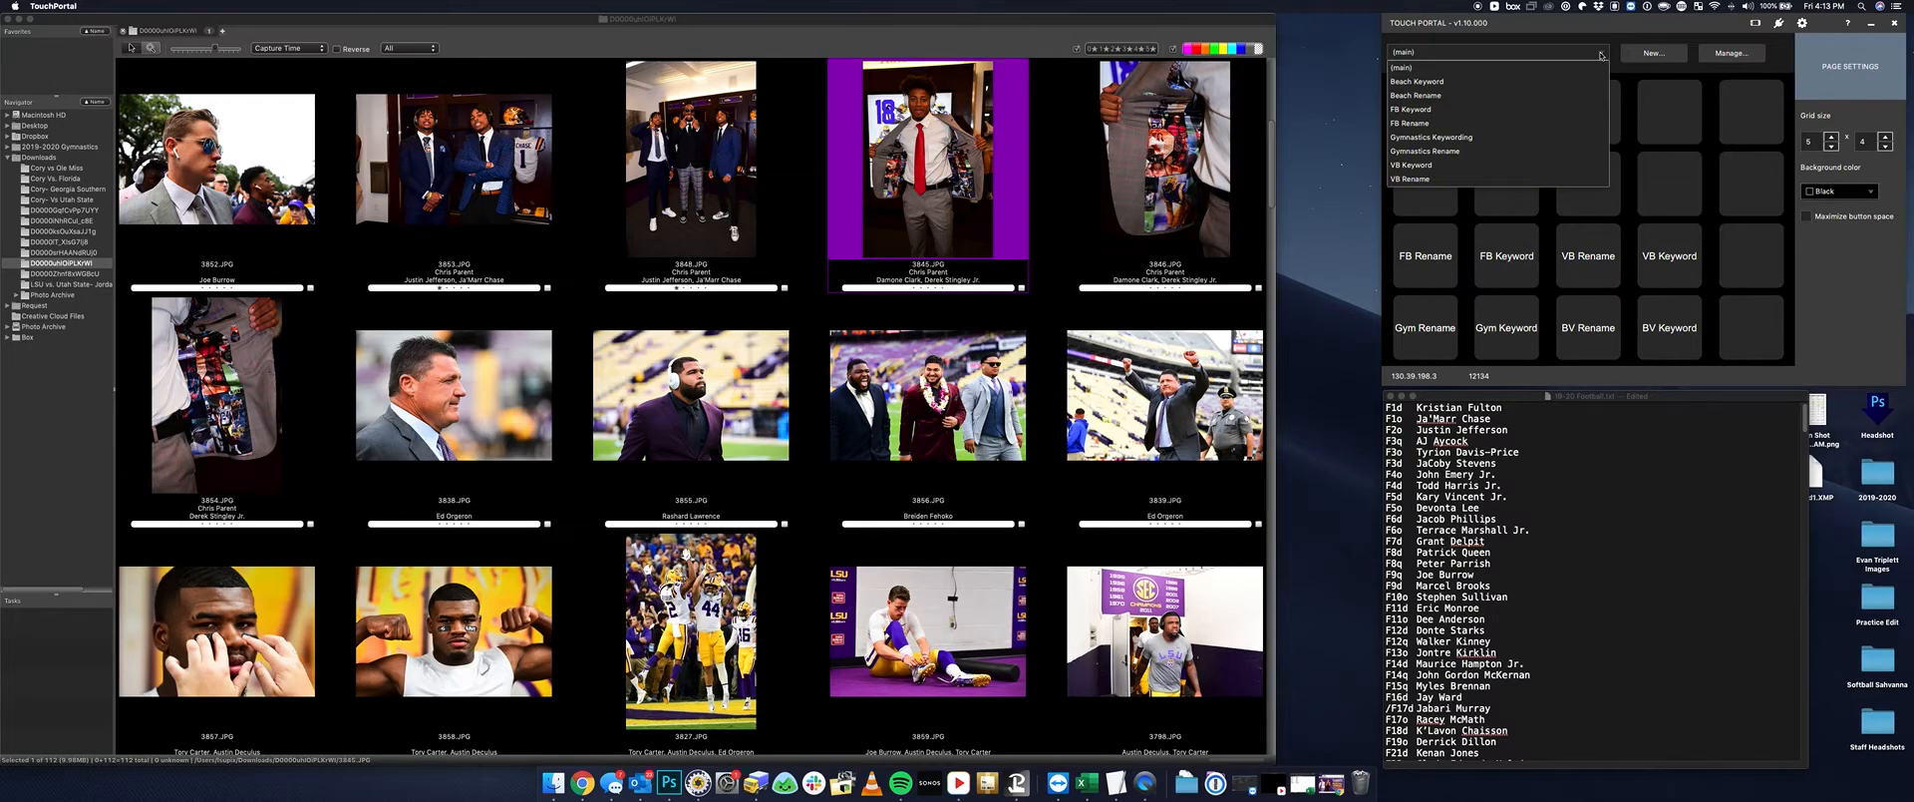
Switch TouchPortal to the FB Keyword page of numbered player buttons
{"action": "left_click", "coordinate": [1420, 109]}
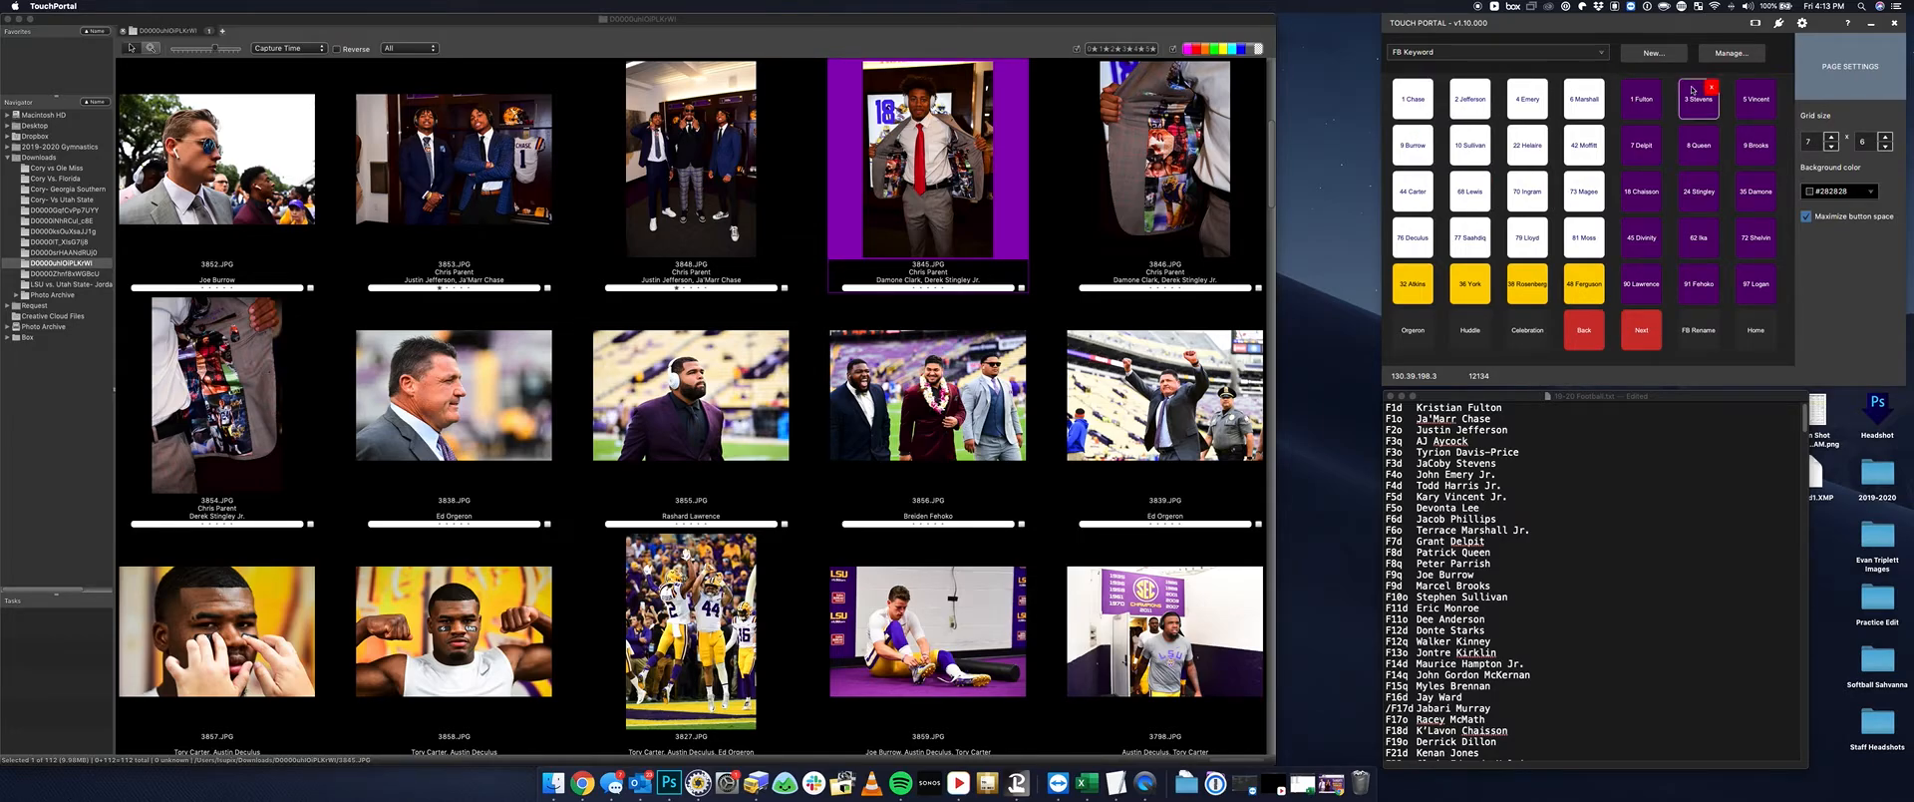
{"action": "mouse_move", "coordinate": [1650, 99]}
Add a Type Text action with the player's full name to the first player button
{"action": "left_click", "coordinate": [1420, 104]}
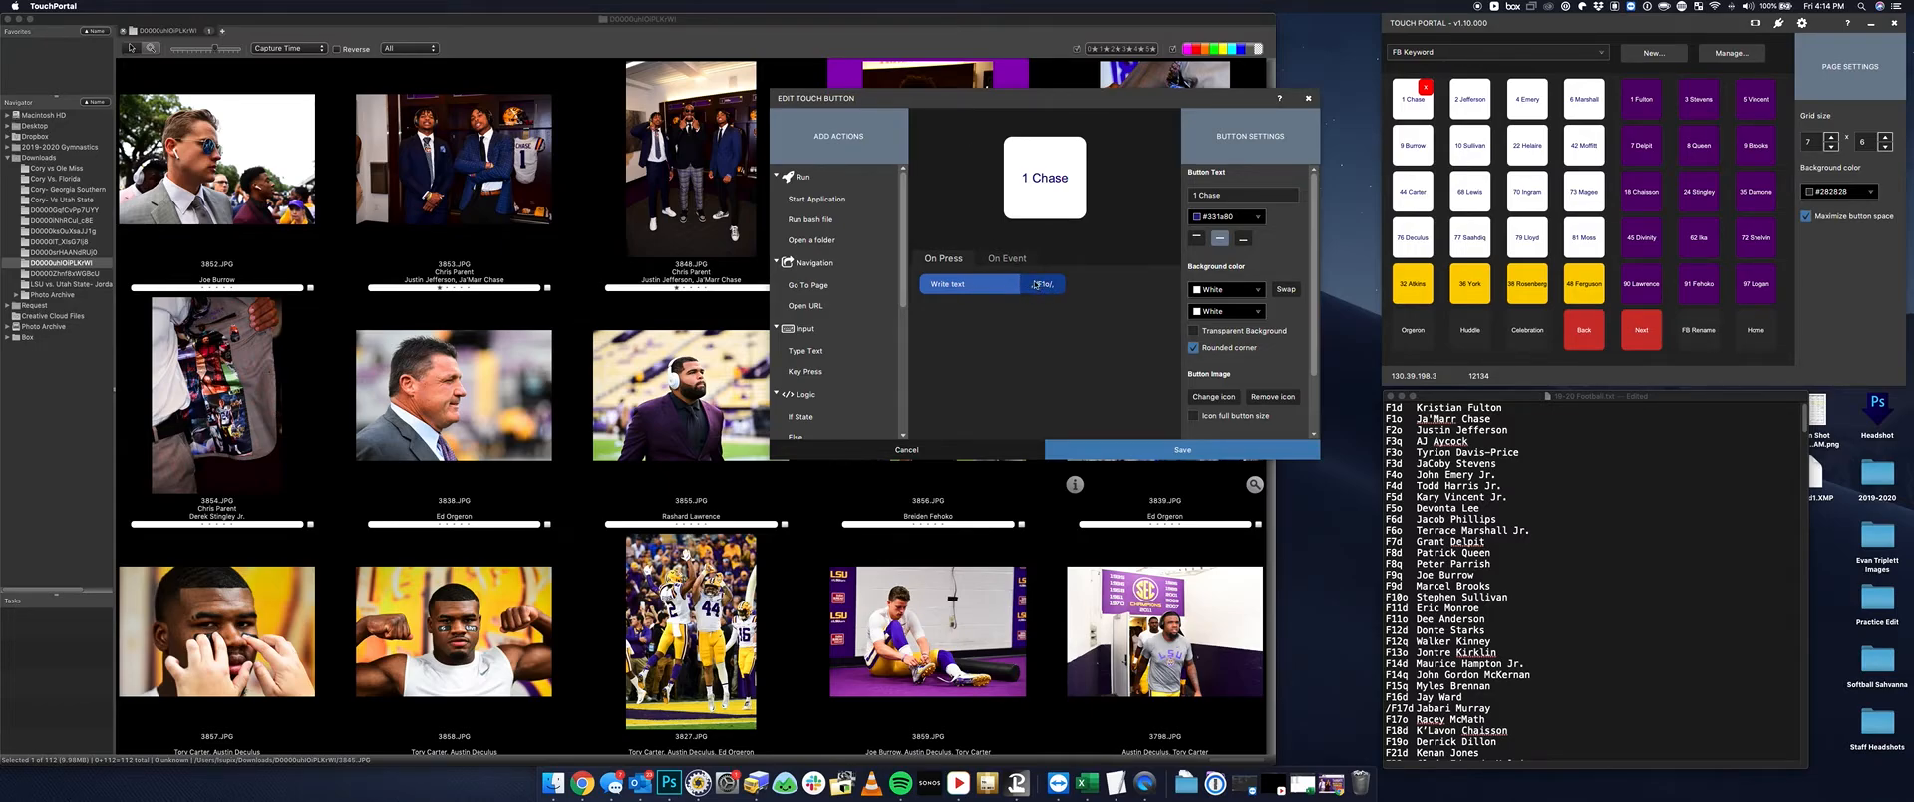
{"action": "left_click", "coordinate": [1443, 429]}
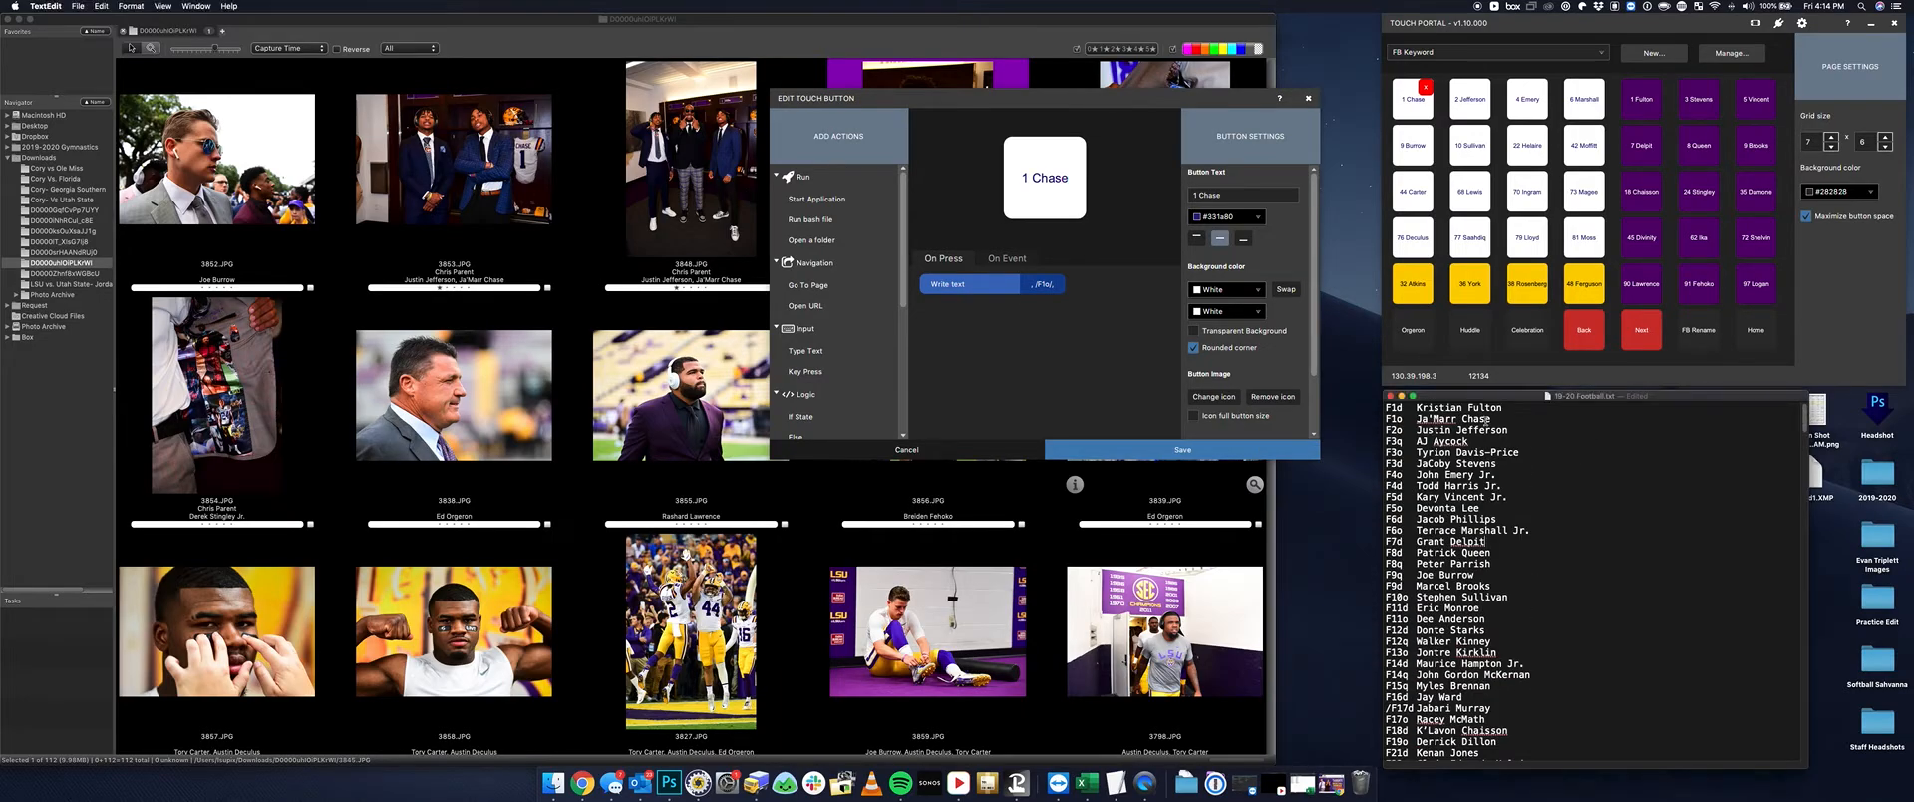
{"action": "left_click_drag", "start_coordinate": [1503, 418], "coordinate": [1377, 421]}
{"action": "left_click", "coordinate": [1387, 418]}
{"action": "left_click", "coordinate": [1105, 368]}
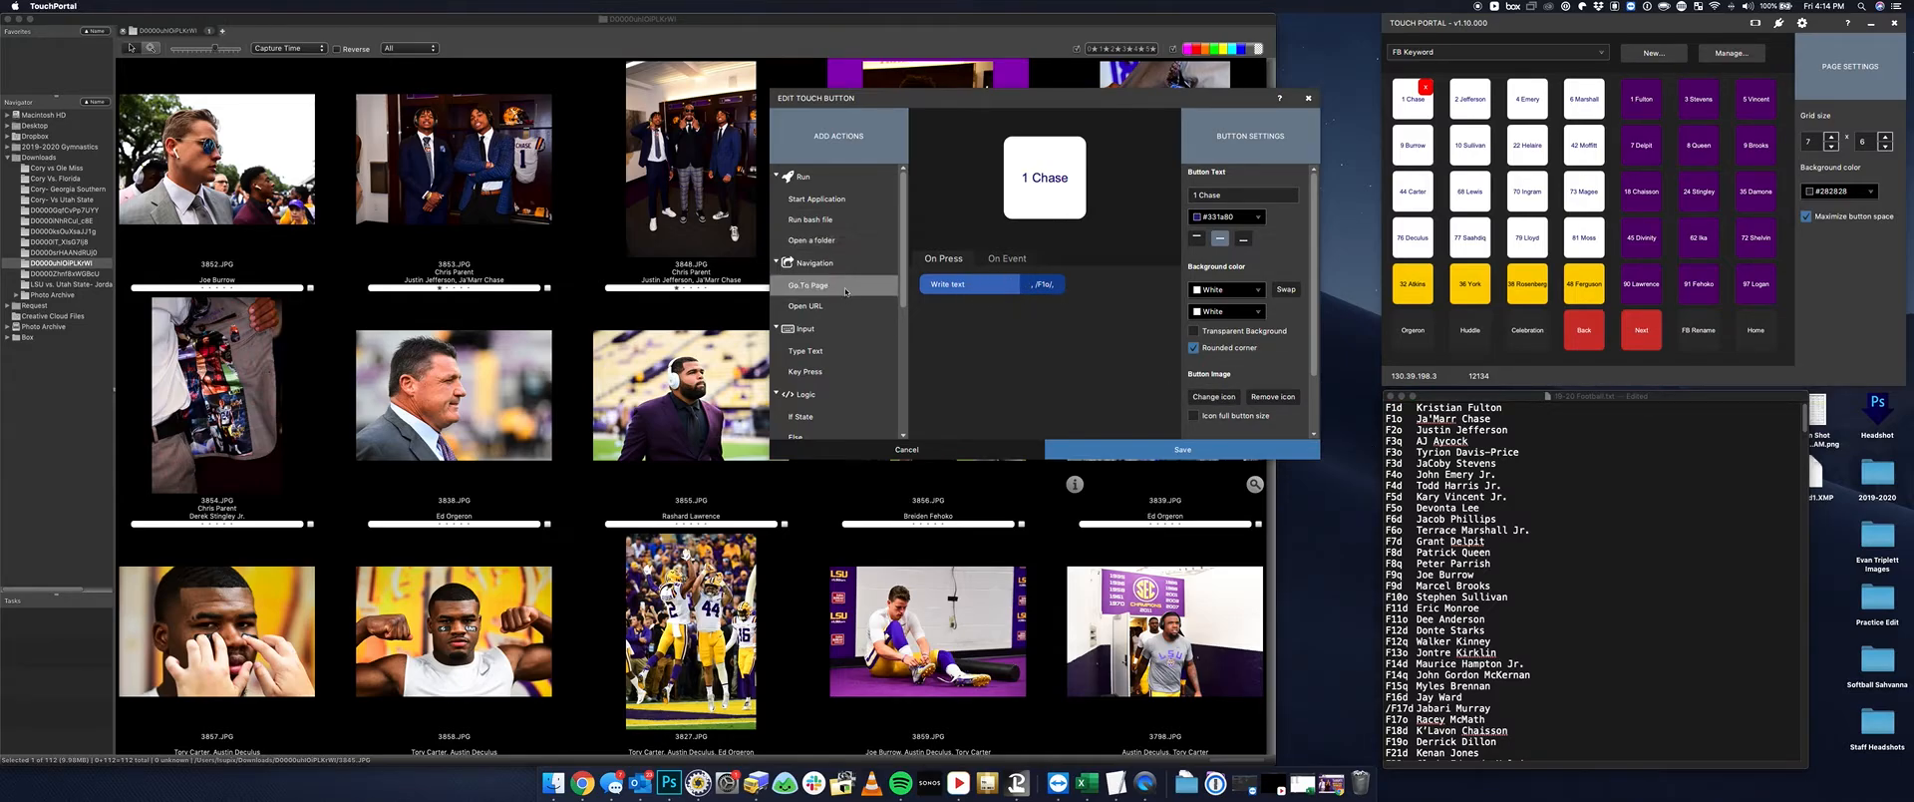
{"action": "left_click", "coordinate": [803, 355]}
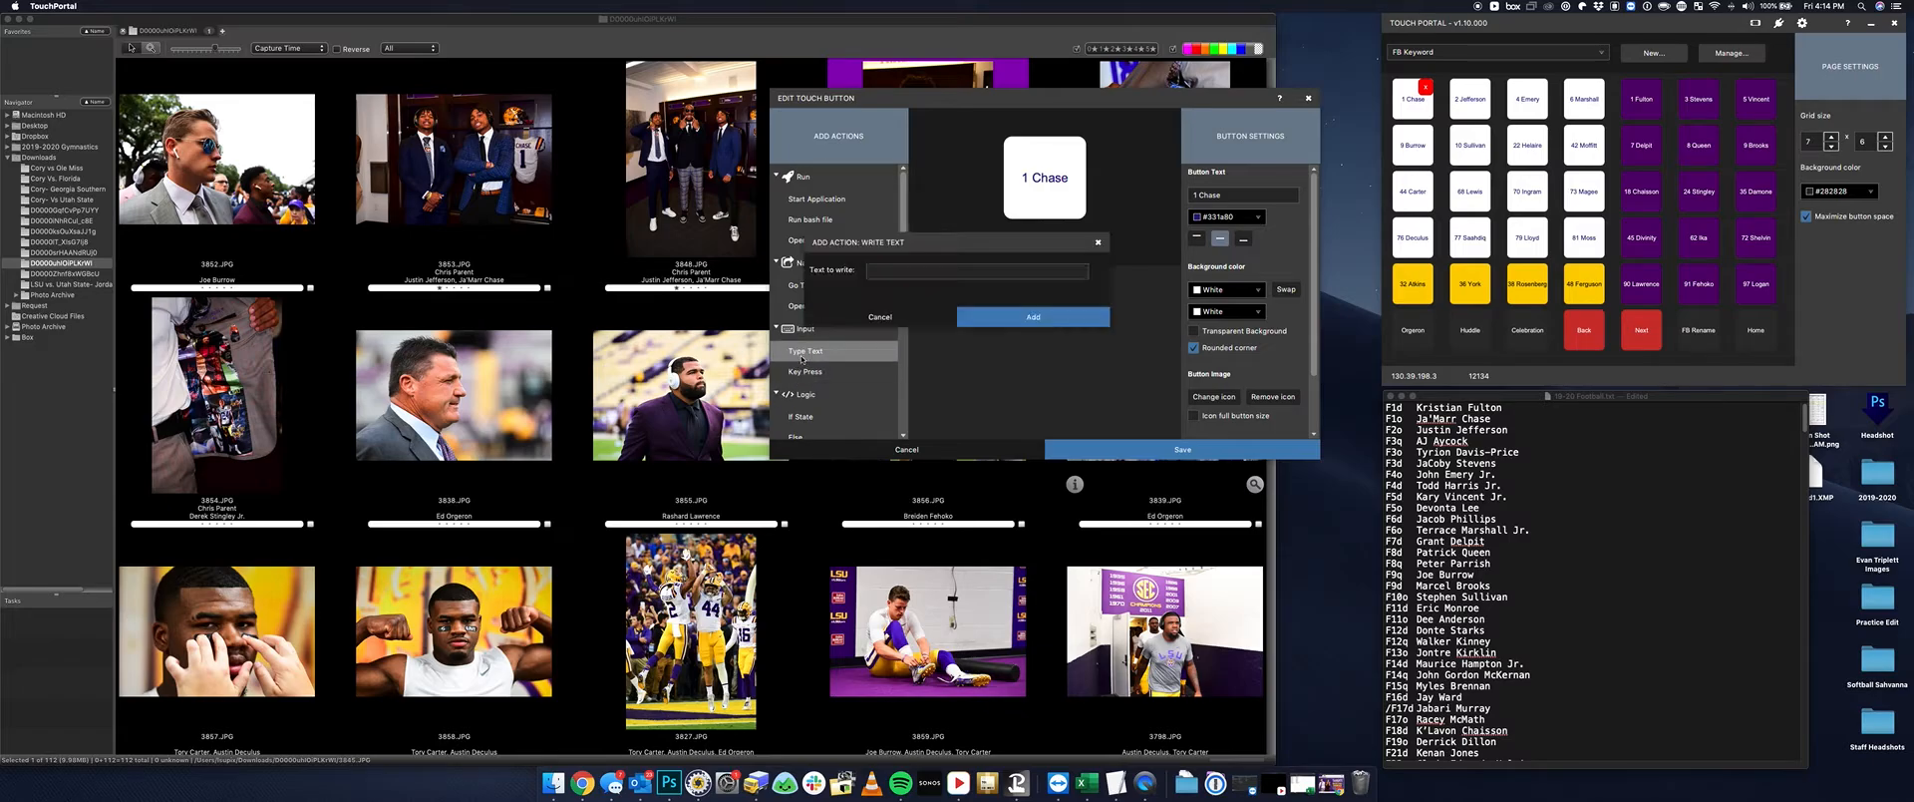
{"action": "type", "text": "Ja'Ma"}
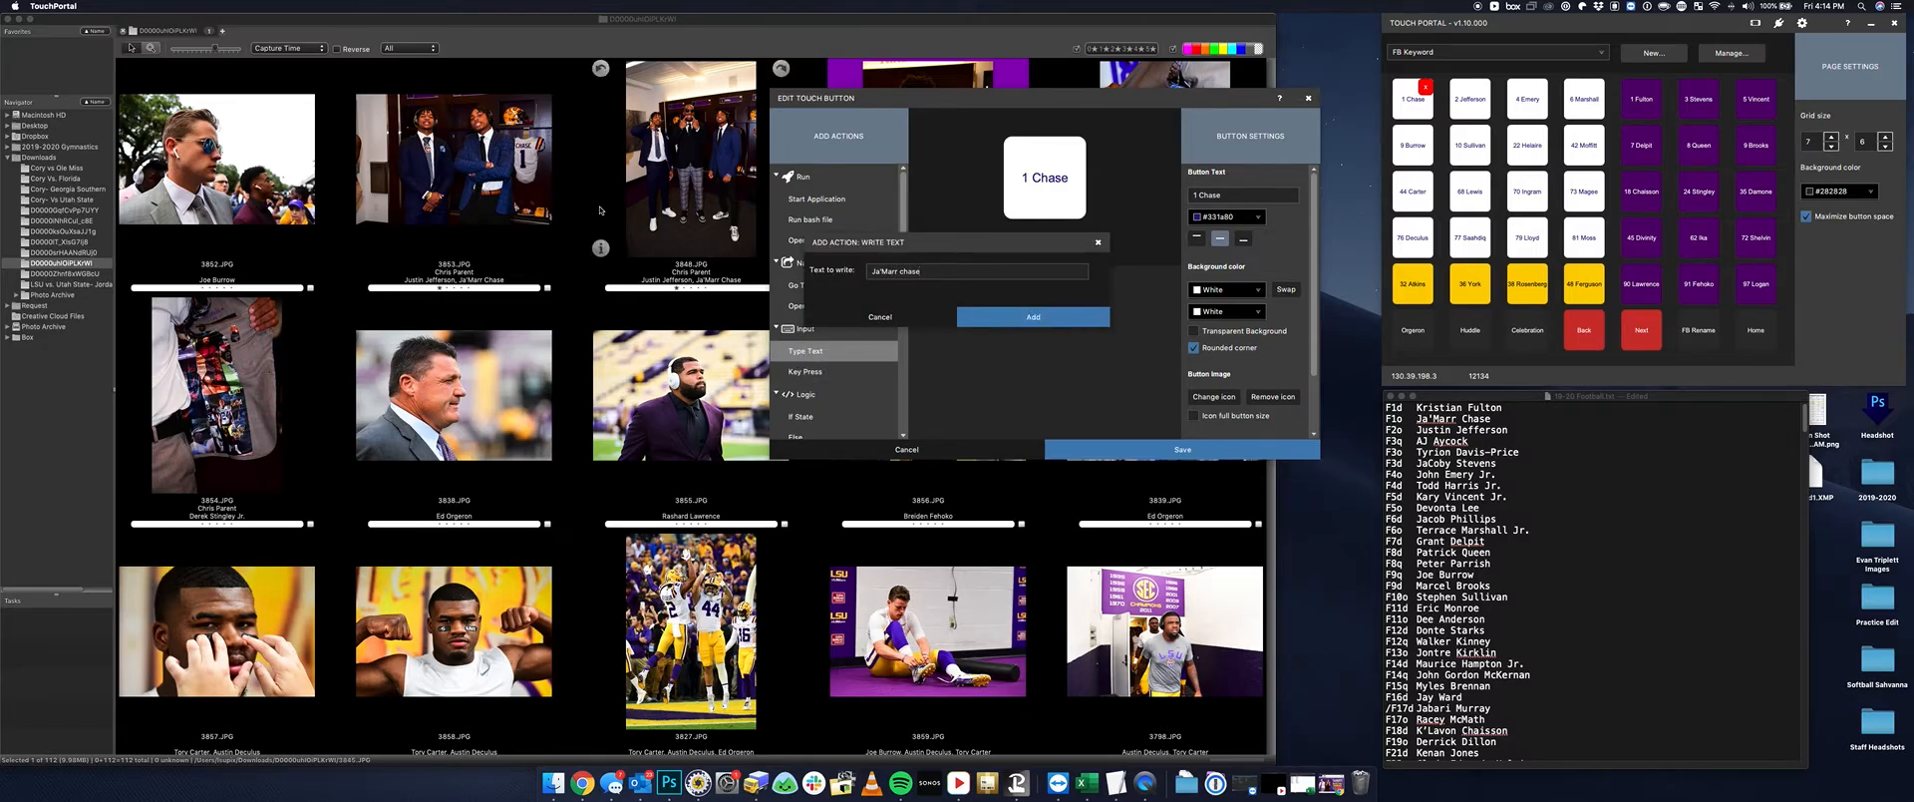
{"action": "type", "text": "rr chase"}
{"action": "key", "text": "BackSpace"}
{"action": "key", "text": "BackSpace"}
{"action": "key", "text": "BackSpace"}
{"action": "key", "text": "BackSpace"}
{"action": "key", "text": "BackSpace"}
{"action": "type", "text": "C"}
{"action": "left_click", "coordinate": [1012, 316]}
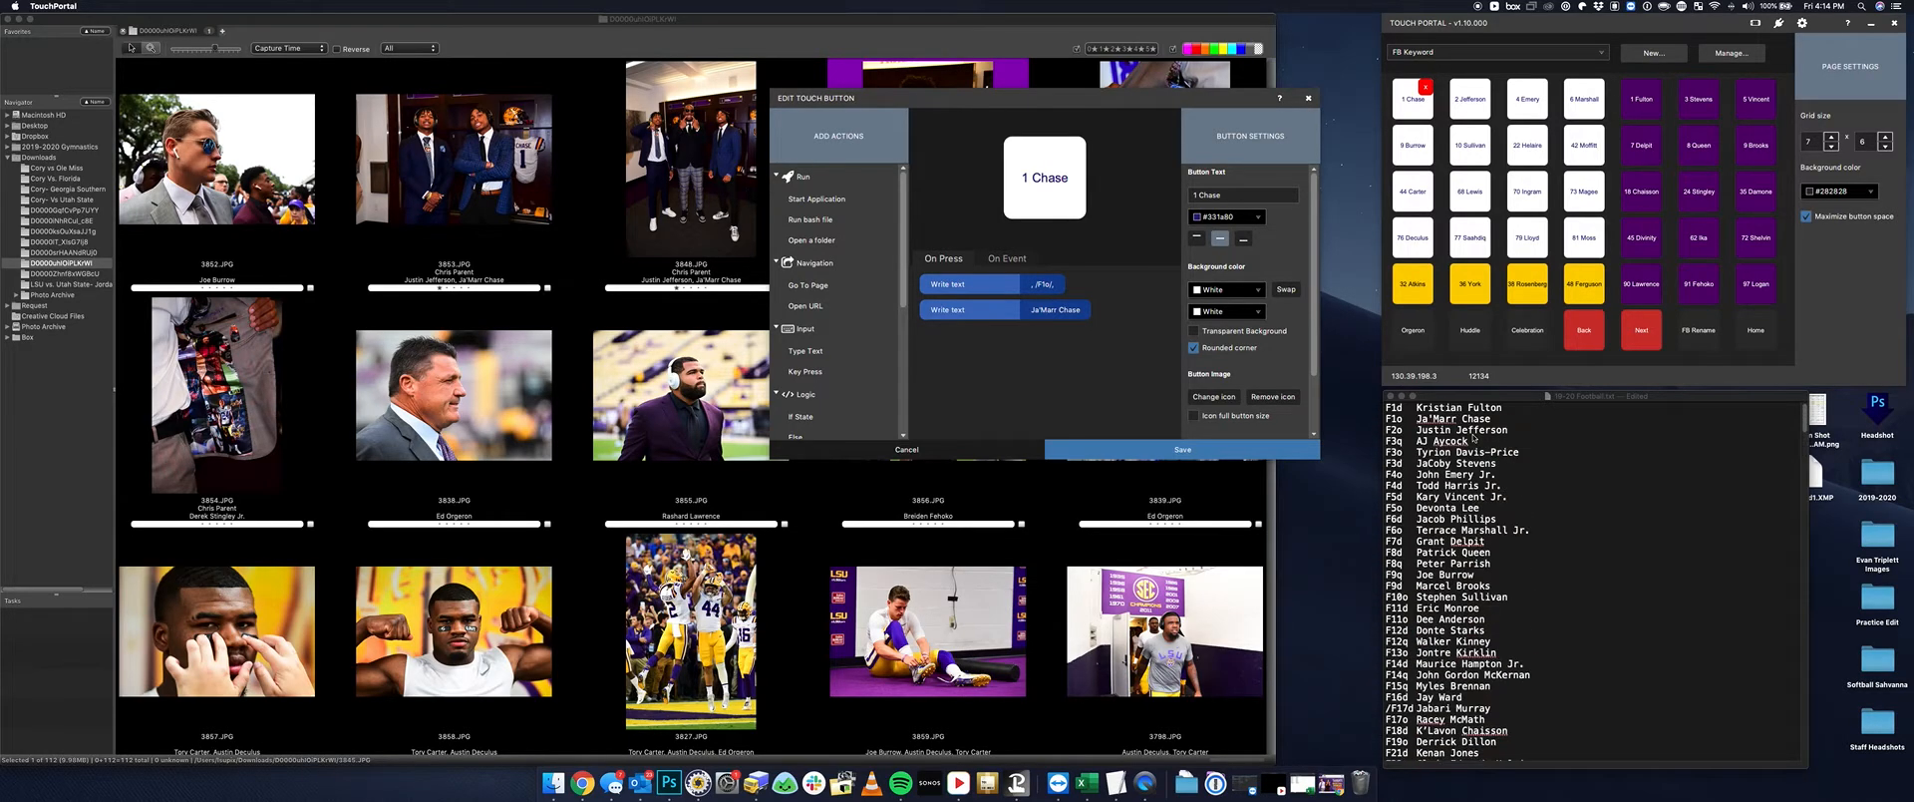
Add a second Type Text action with another player's name and save the button
{"action": "scroll", "coordinate": [1473, 437], "scroll_direction": "down", "scroll_amount": 3}
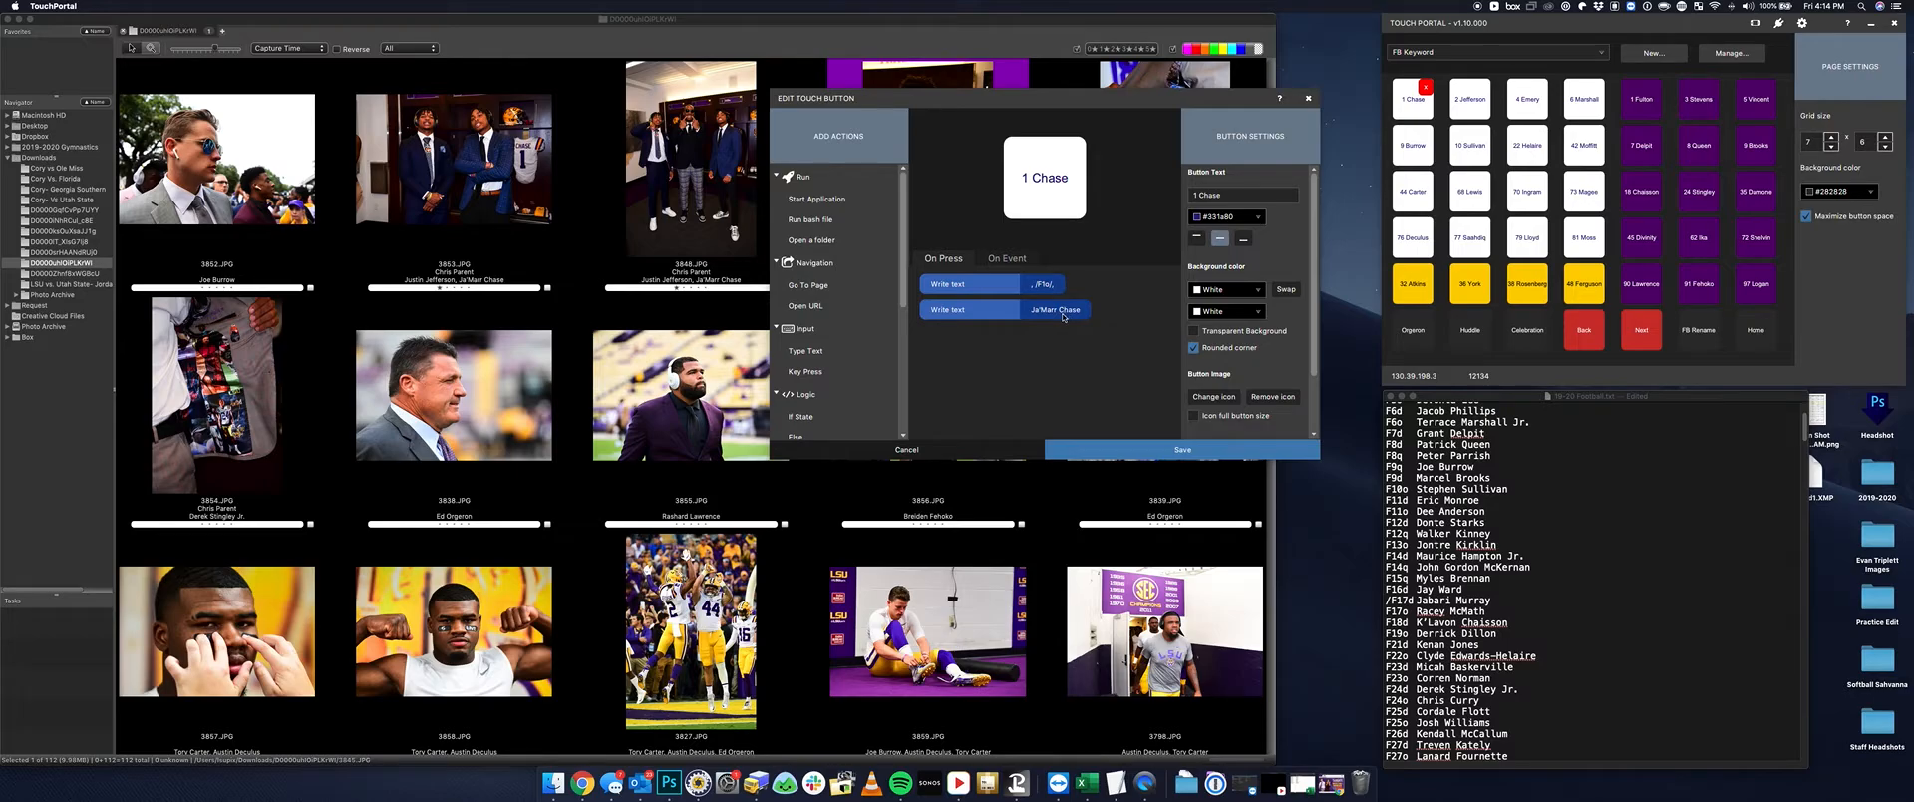
{"action": "double_click", "coordinate": [867, 359]}
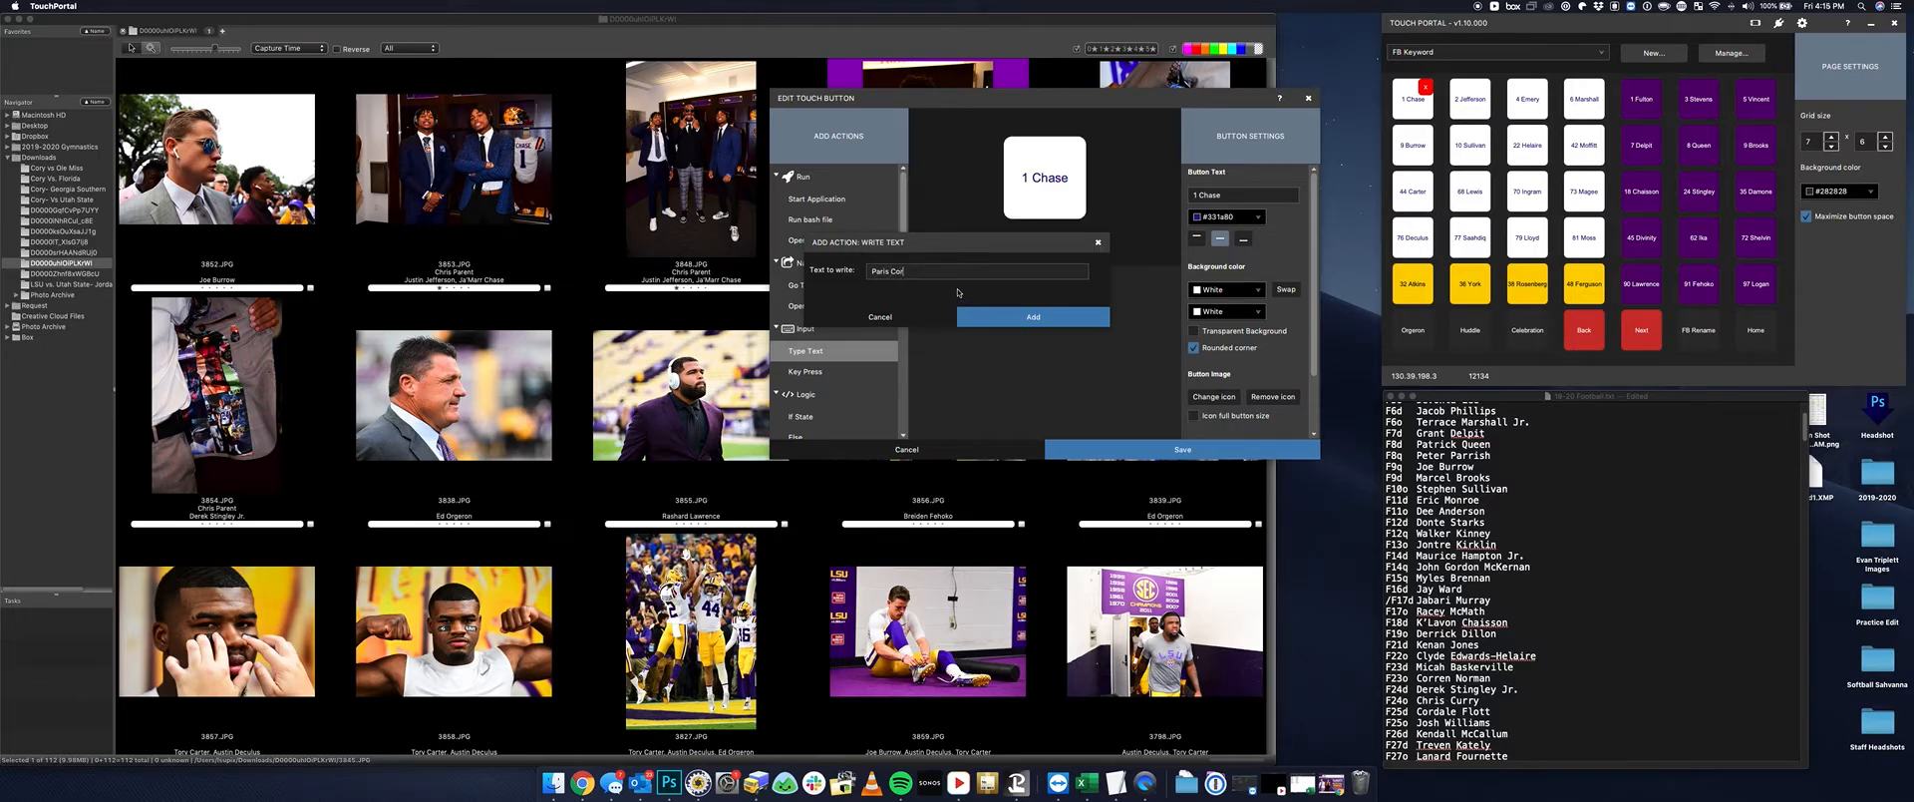
{"action": "left_click", "coordinate": [997, 316]}
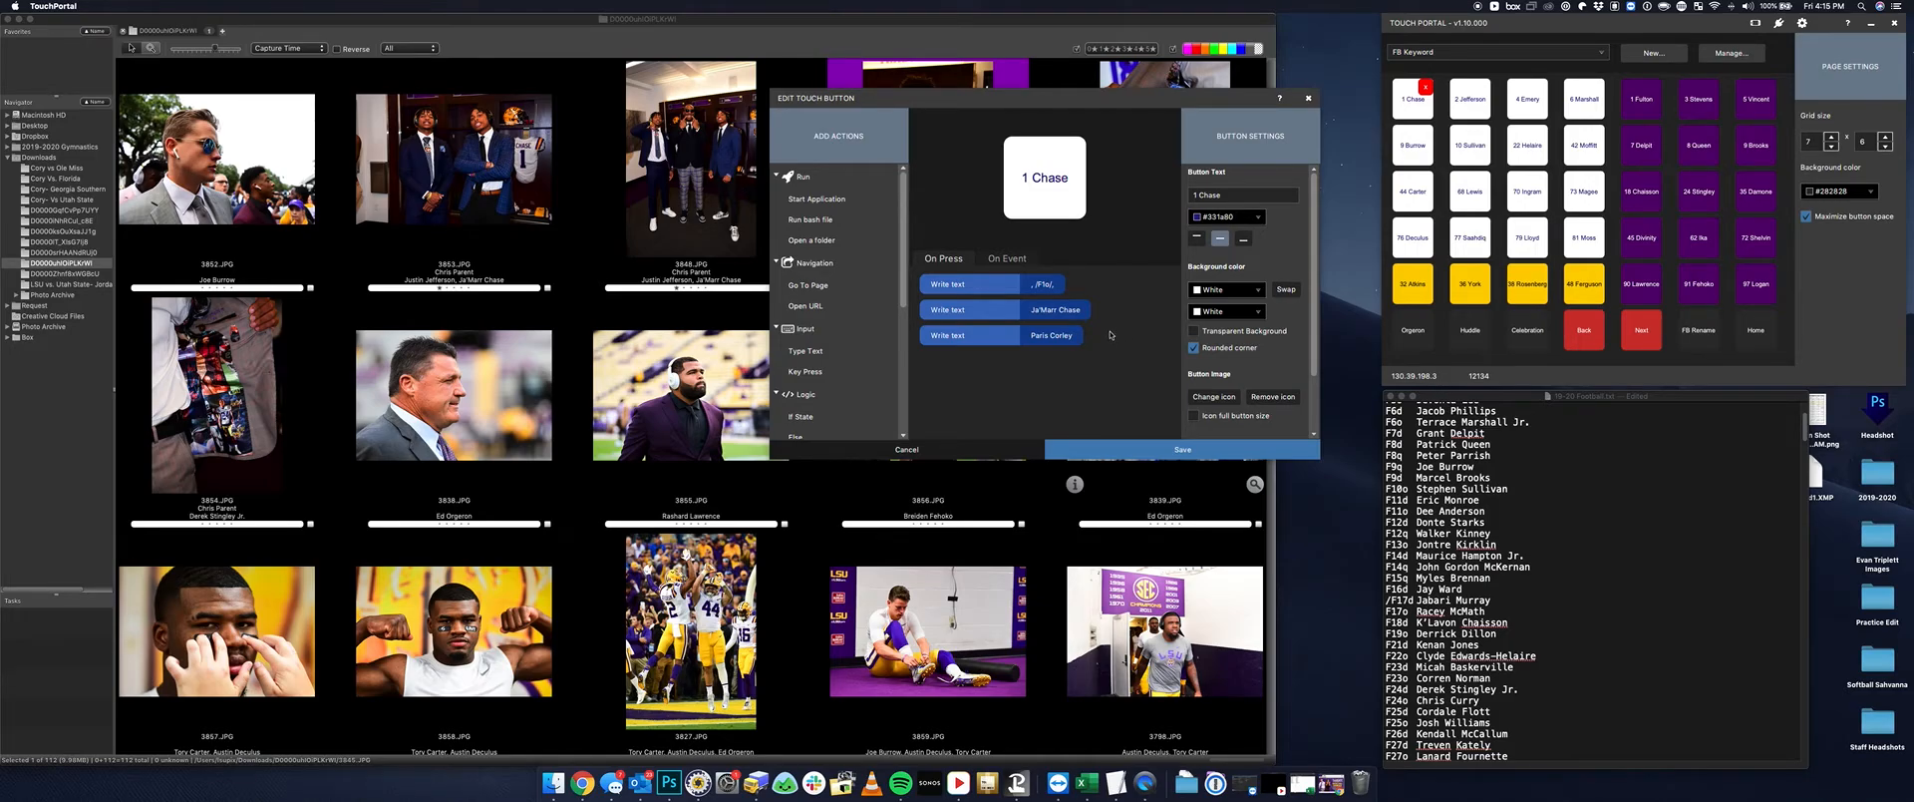
{"action": "left_click", "coordinate": [1156, 450]}
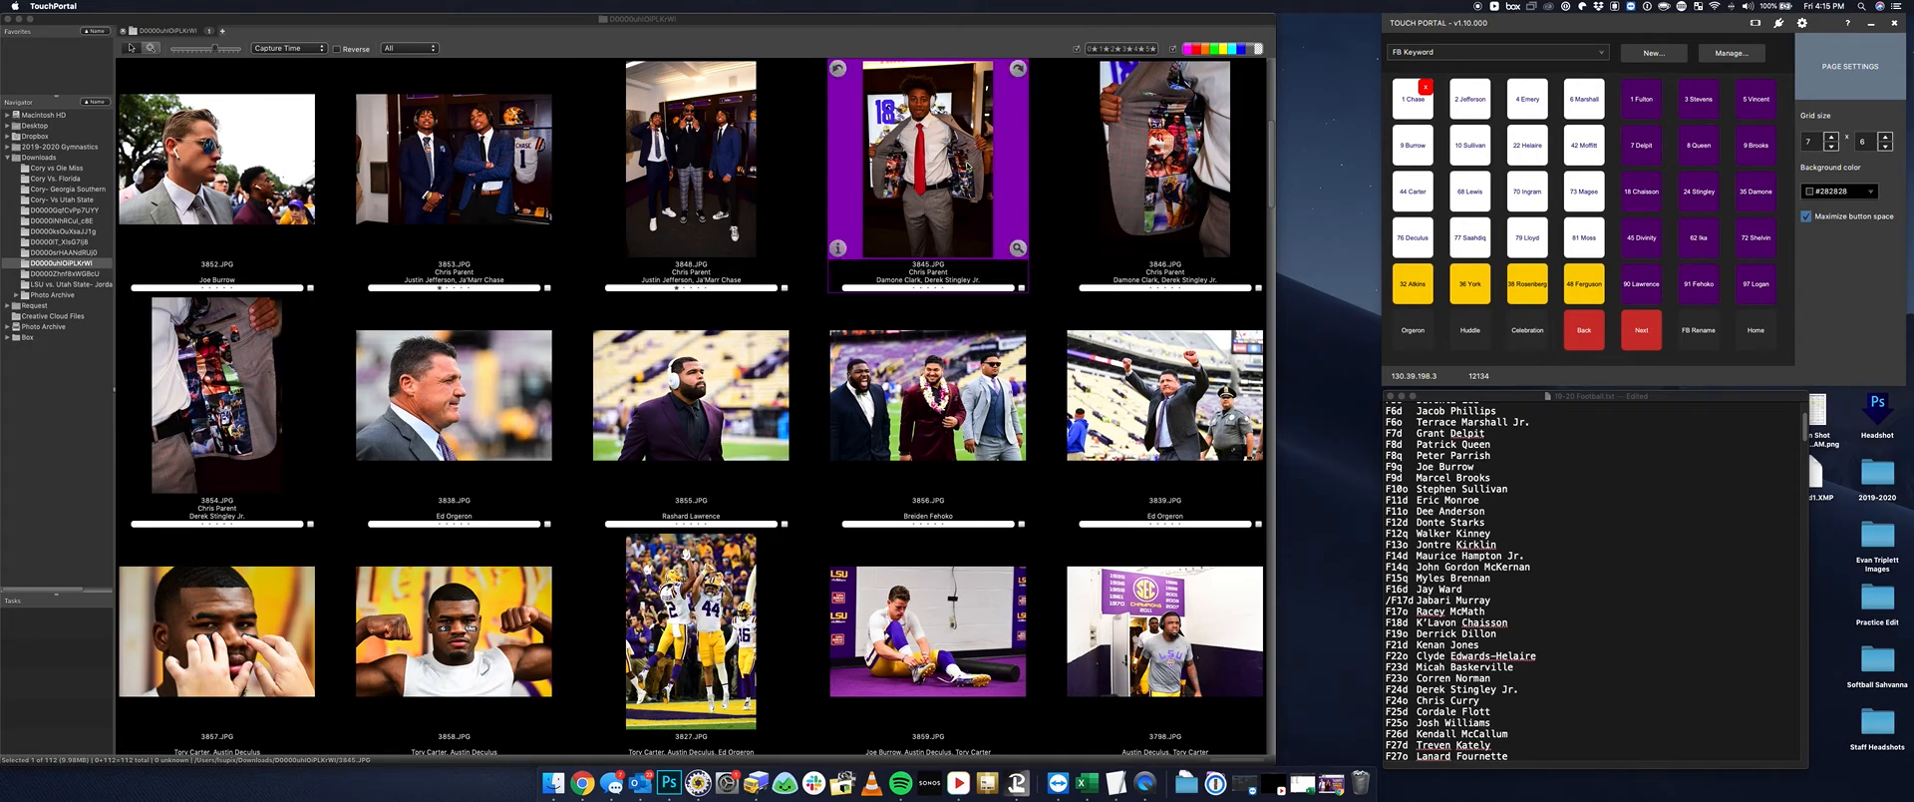
Select photo 3822.JPG and open its IPTC Info
{"action": "scroll", "coordinate": [585, 336], "scroll_direction": "down", "scroll_amount": 2}
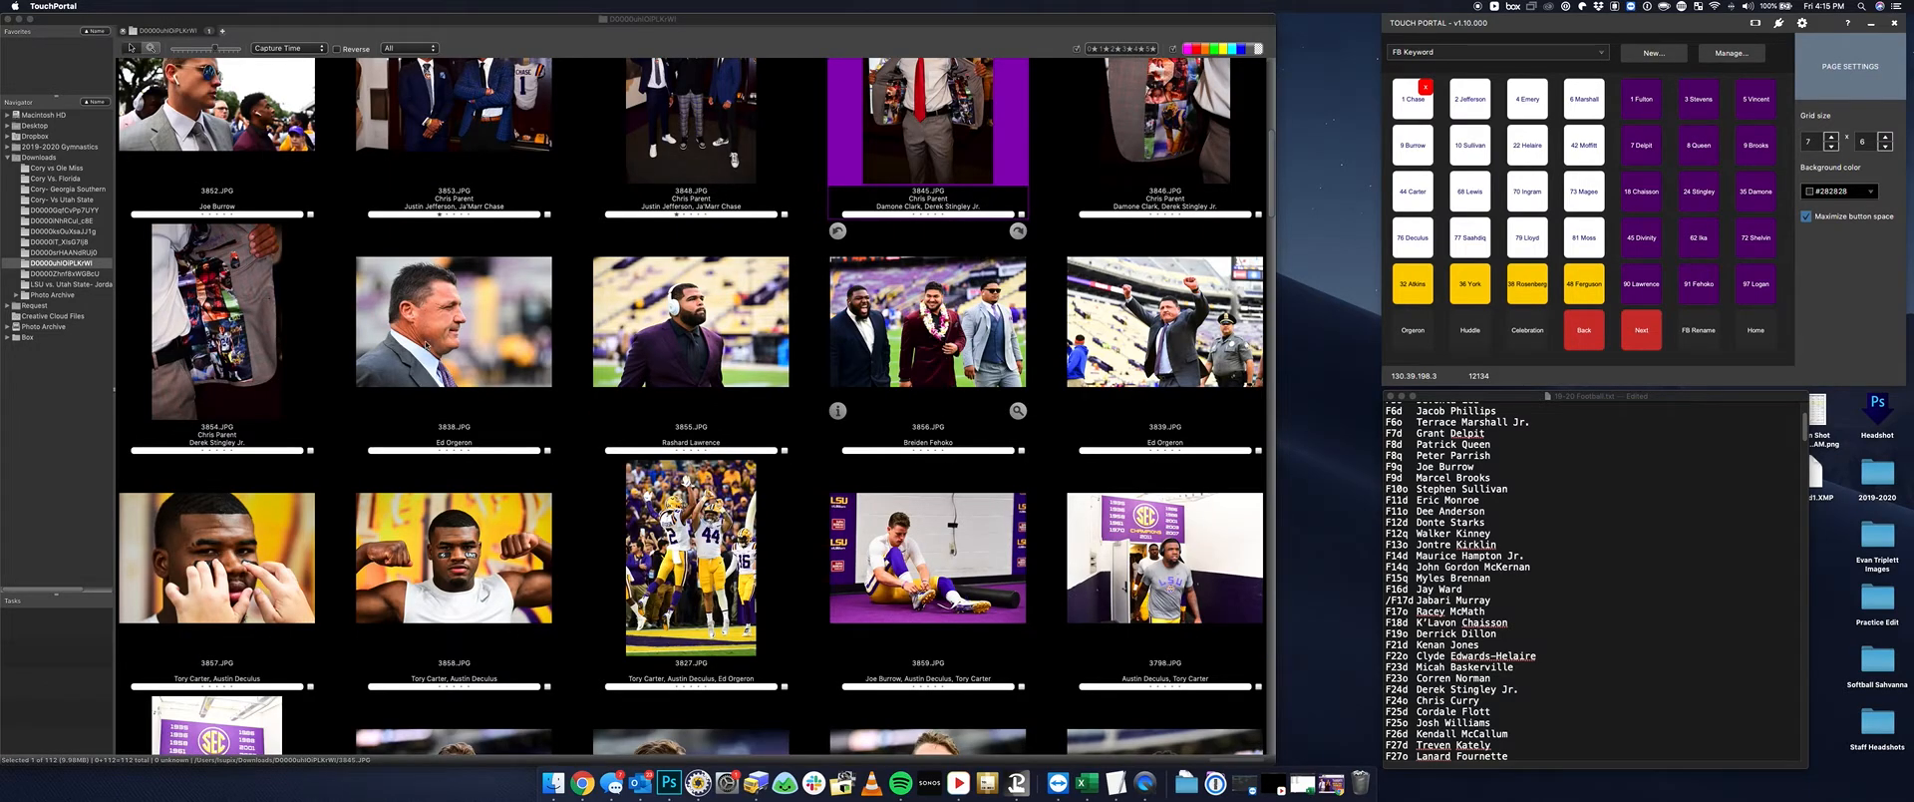
{"action": "scroll", "coordinate": [428, 339], "scroll_direction": "down", "scroll_amount": 15}
{"action": "left_click", "coordinate": [653, 414]}
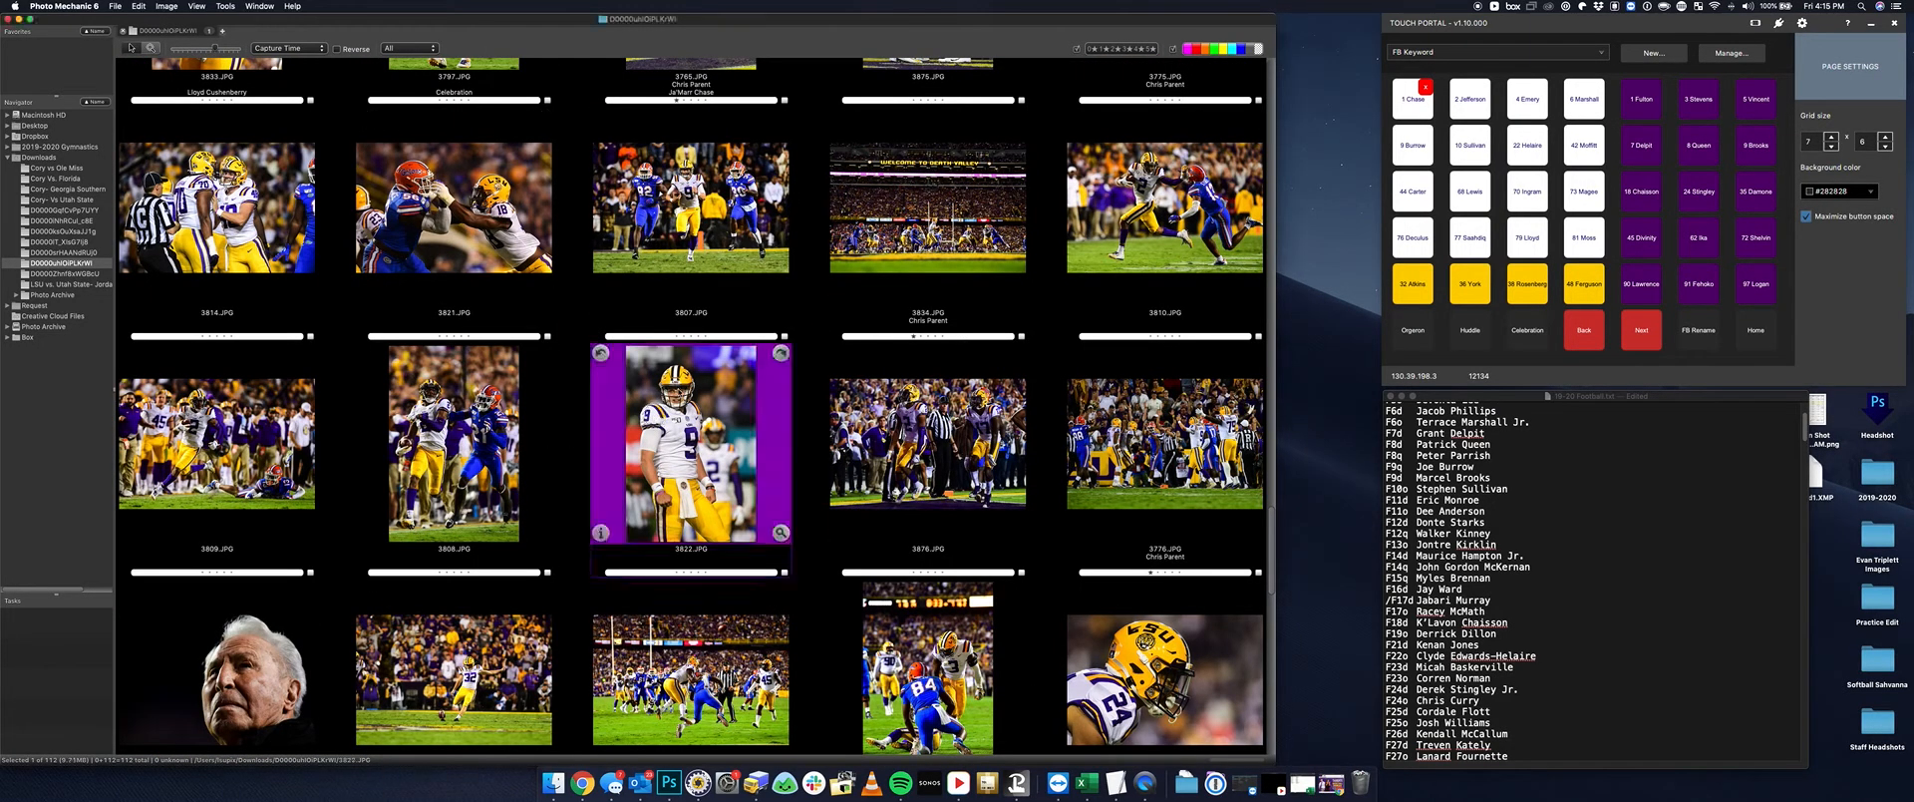
{"action": "key", "text": "super+i"}
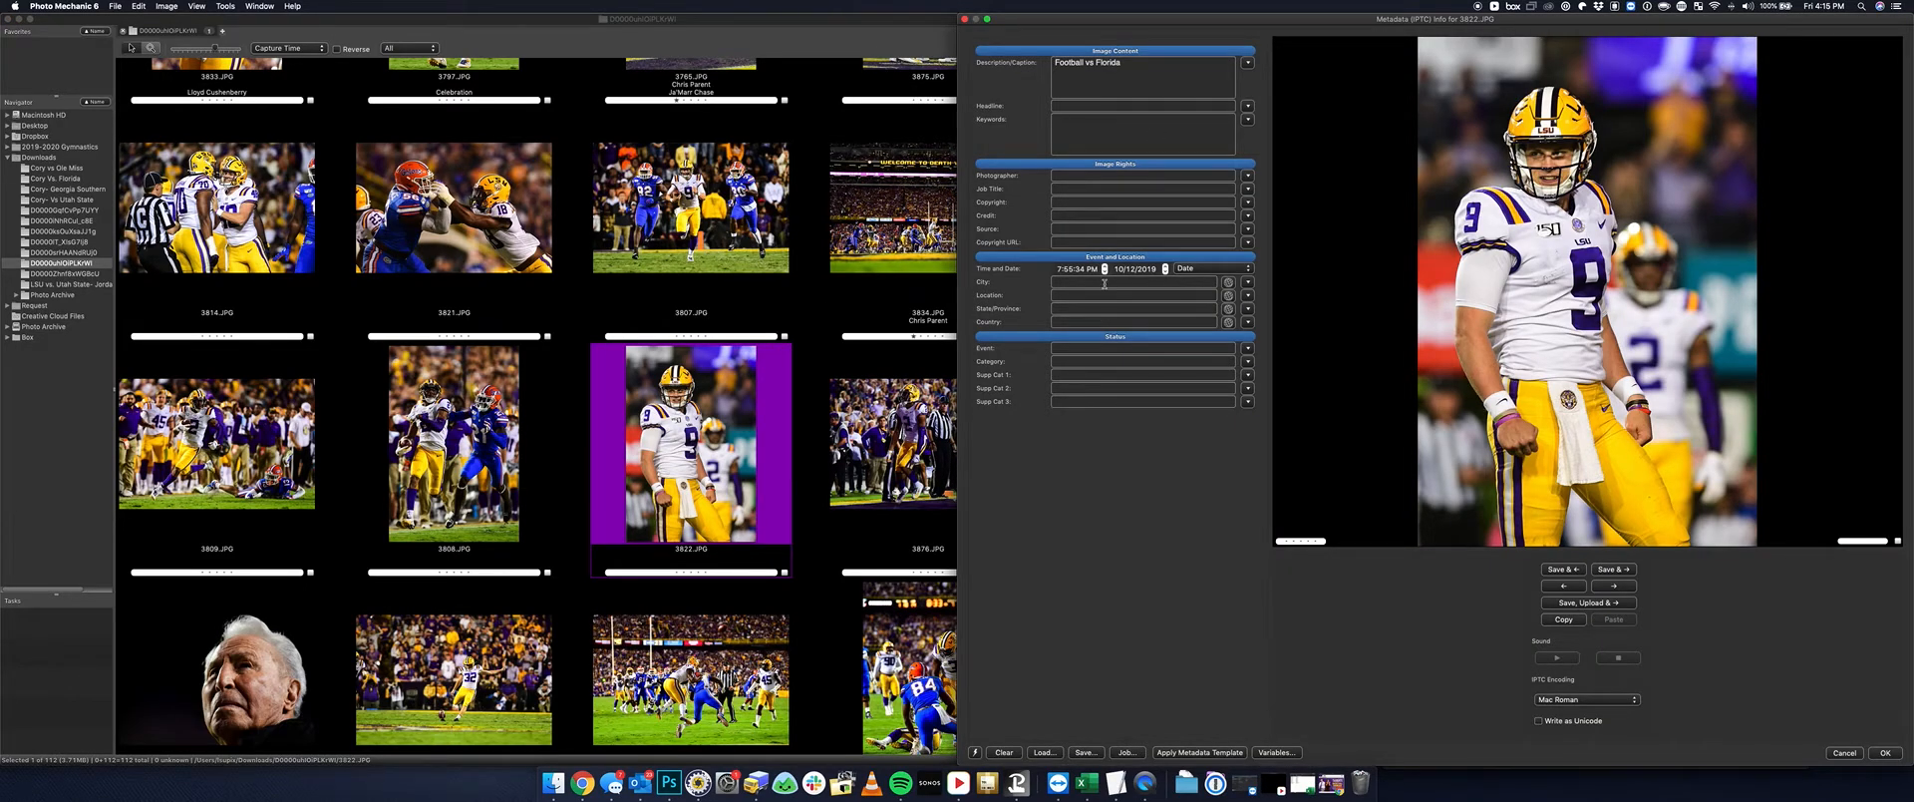
Set Keywords to just the player's name without the trailing comma, then edit the second player button
{"action": "type", "text": ", Ja'Marr Chase"}
{"action": "type", "text": "Ja'Marr Chase"}
{"action": "type", "text": "Paris Corley,"}
{"action": "left_click", "coordinate": [1186, 121]}
{"action": "key", "text": "super+a"}
{"action": "key", "text": "BackSpace"}
{"action": "type", "text": ", Justin Jefferson,"}
{"action": "key", "text": "BackSpace"}
{"action": "left_click", "coordinate": [1018, 782]}
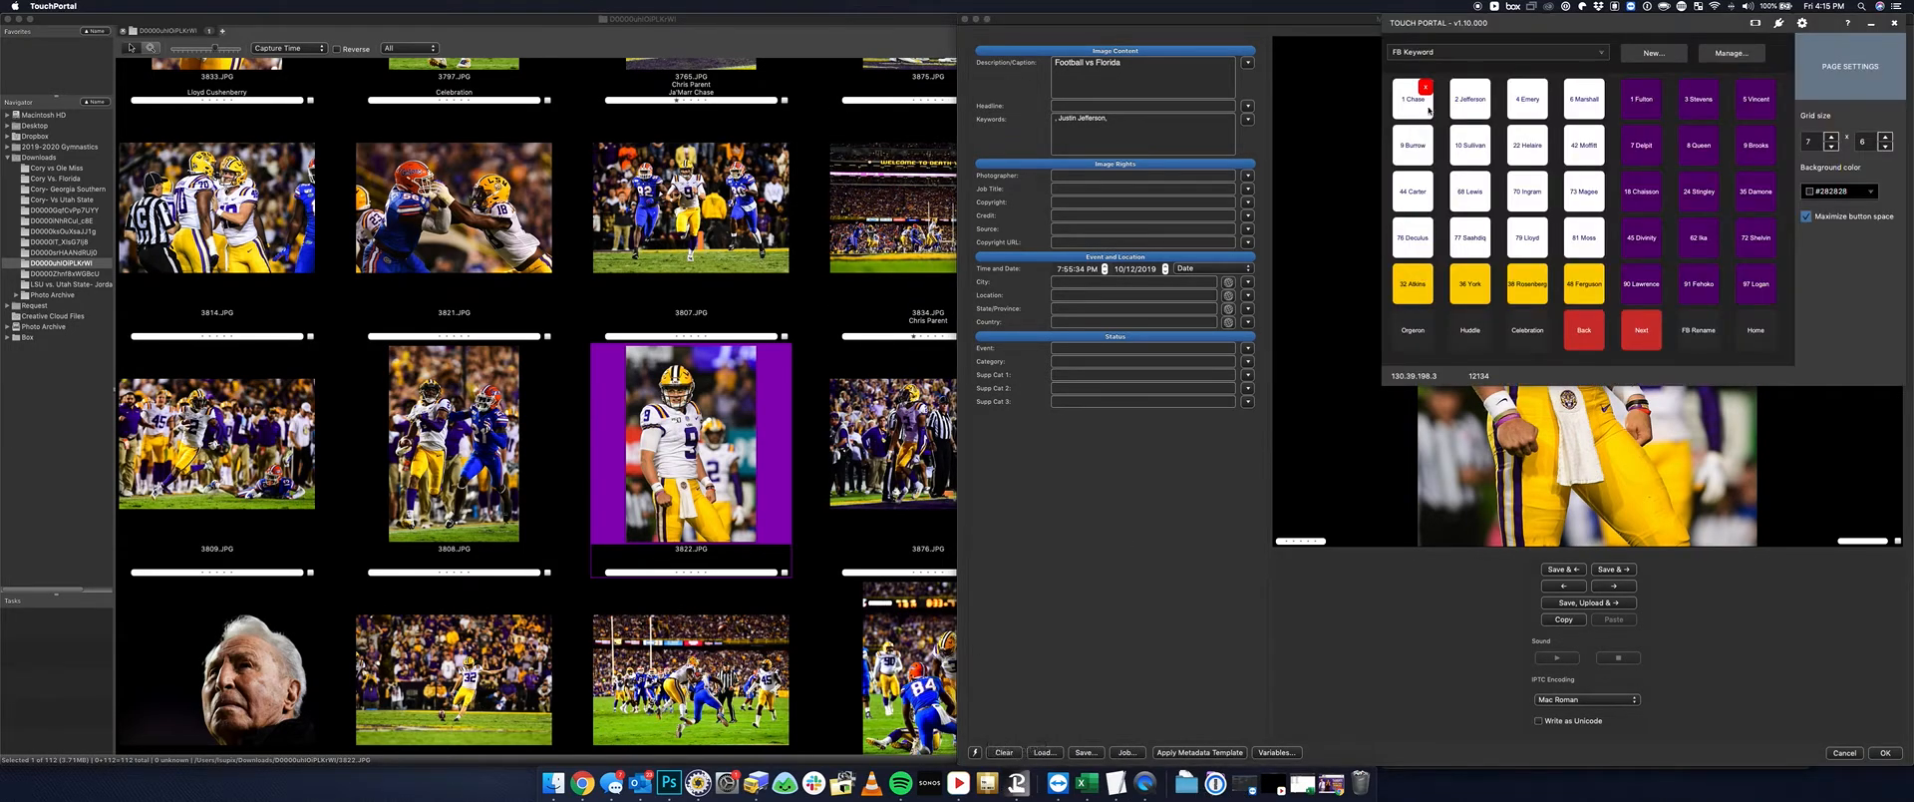
{"action": "left_click", "coordinate": [1475, 104]}
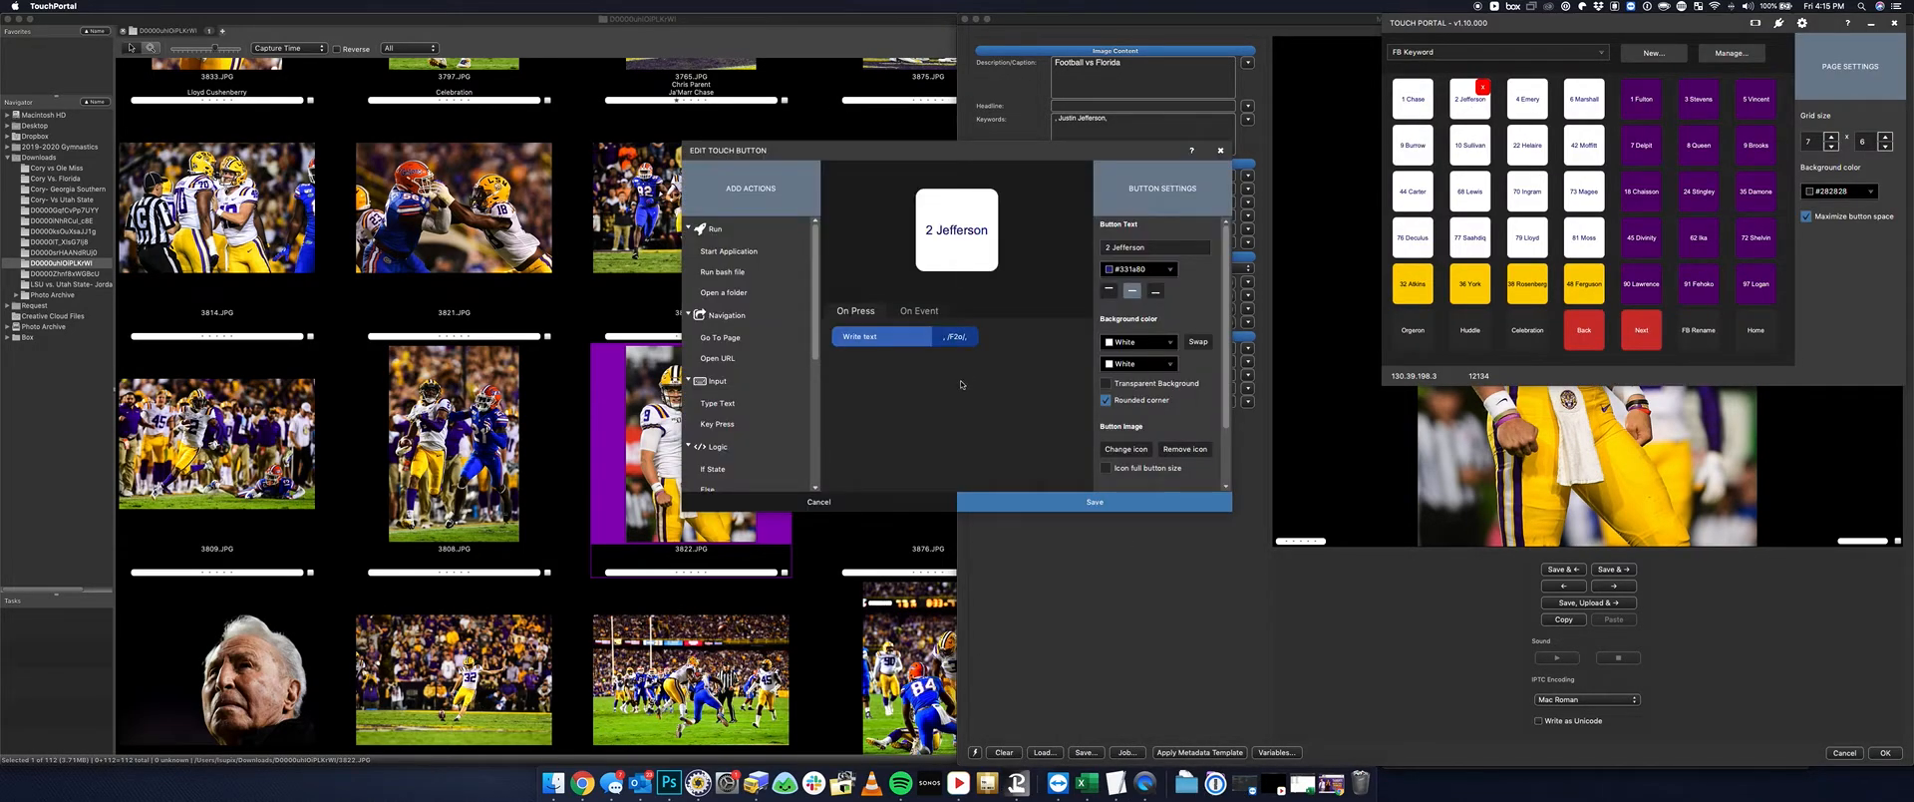
Add a Cmd+N next-photo key-press action to the second player button and save it
{"action": "double_click", "coordinate": [742, 427]}
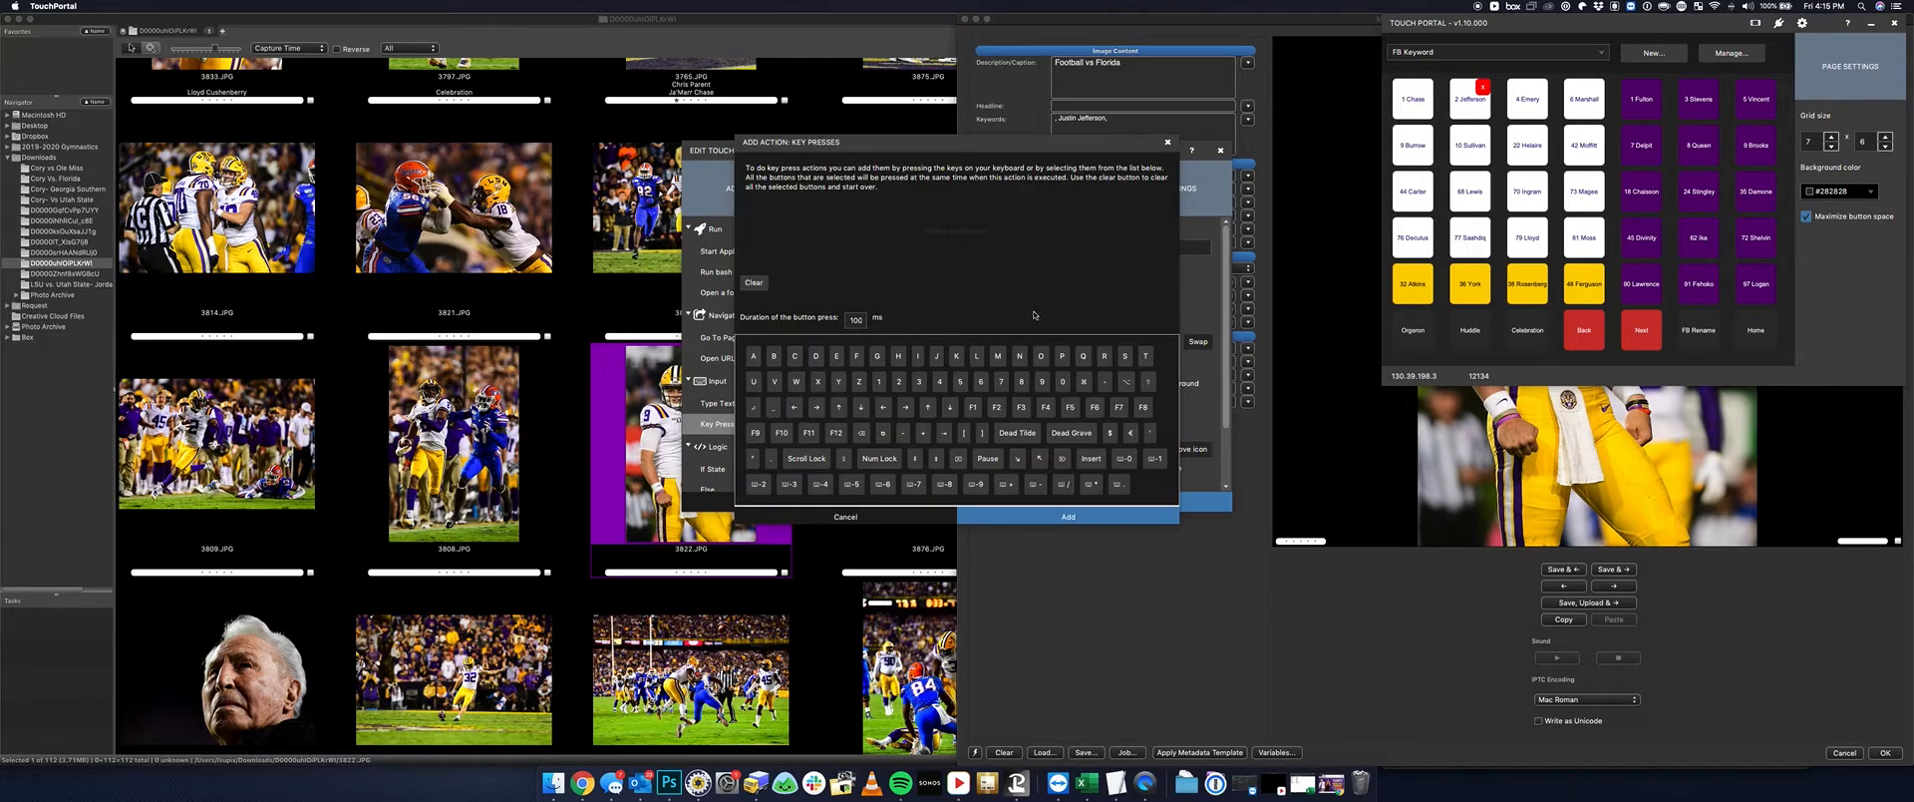
{"action": "key", "text": "super+n"}
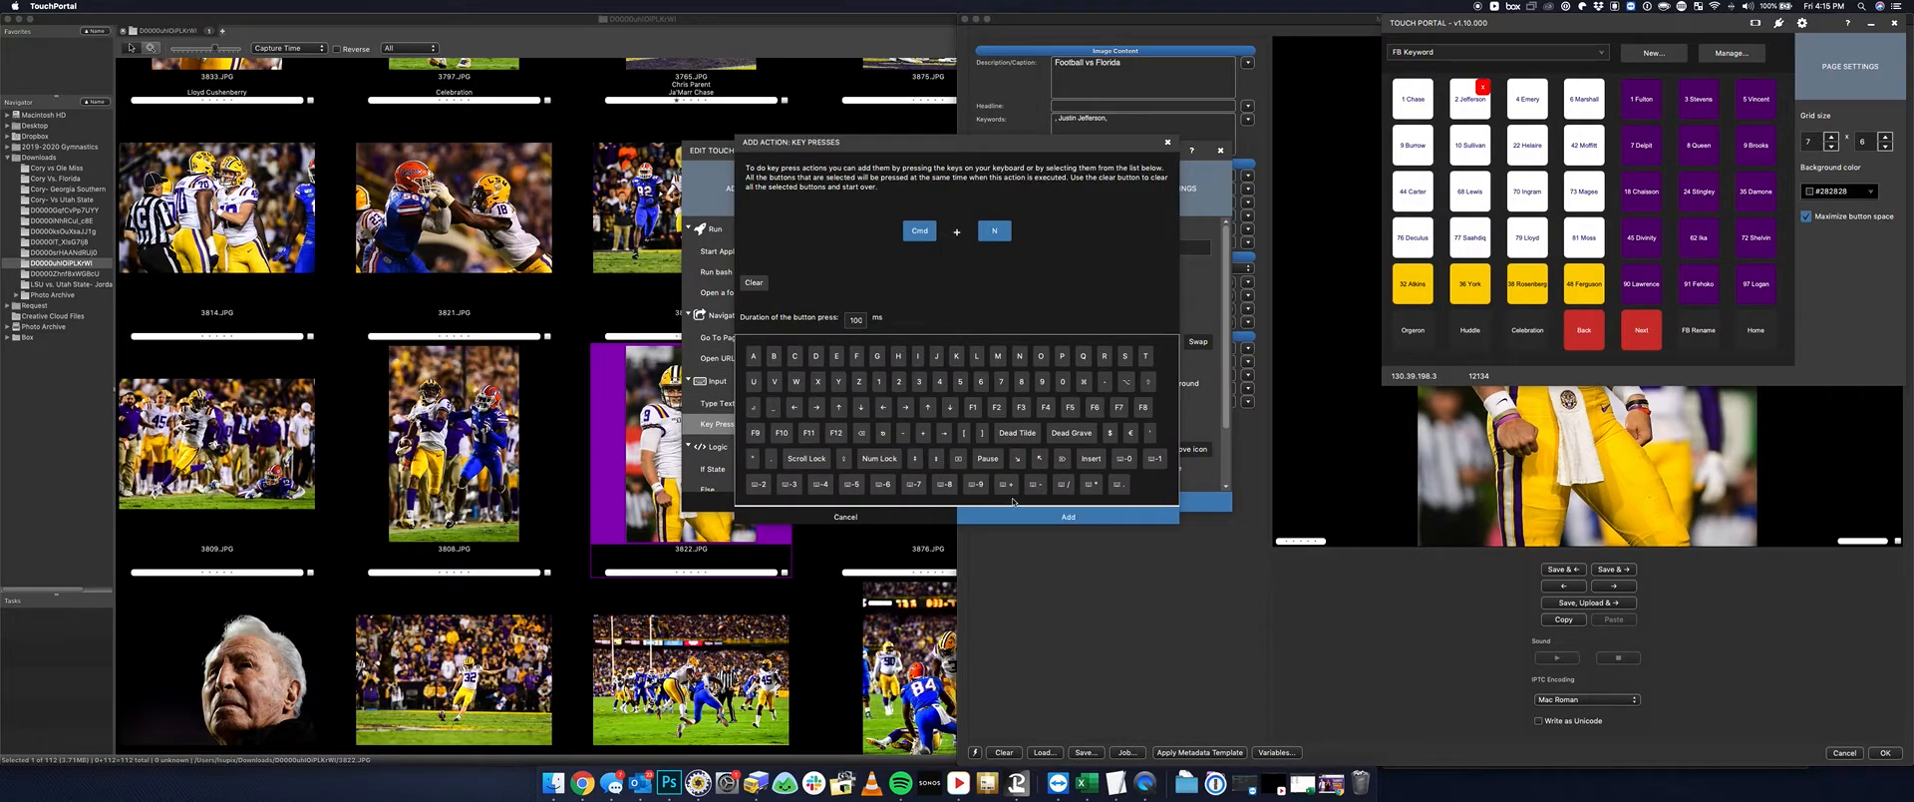
{"action": "left_click", "coordinate": [1013, 513]}
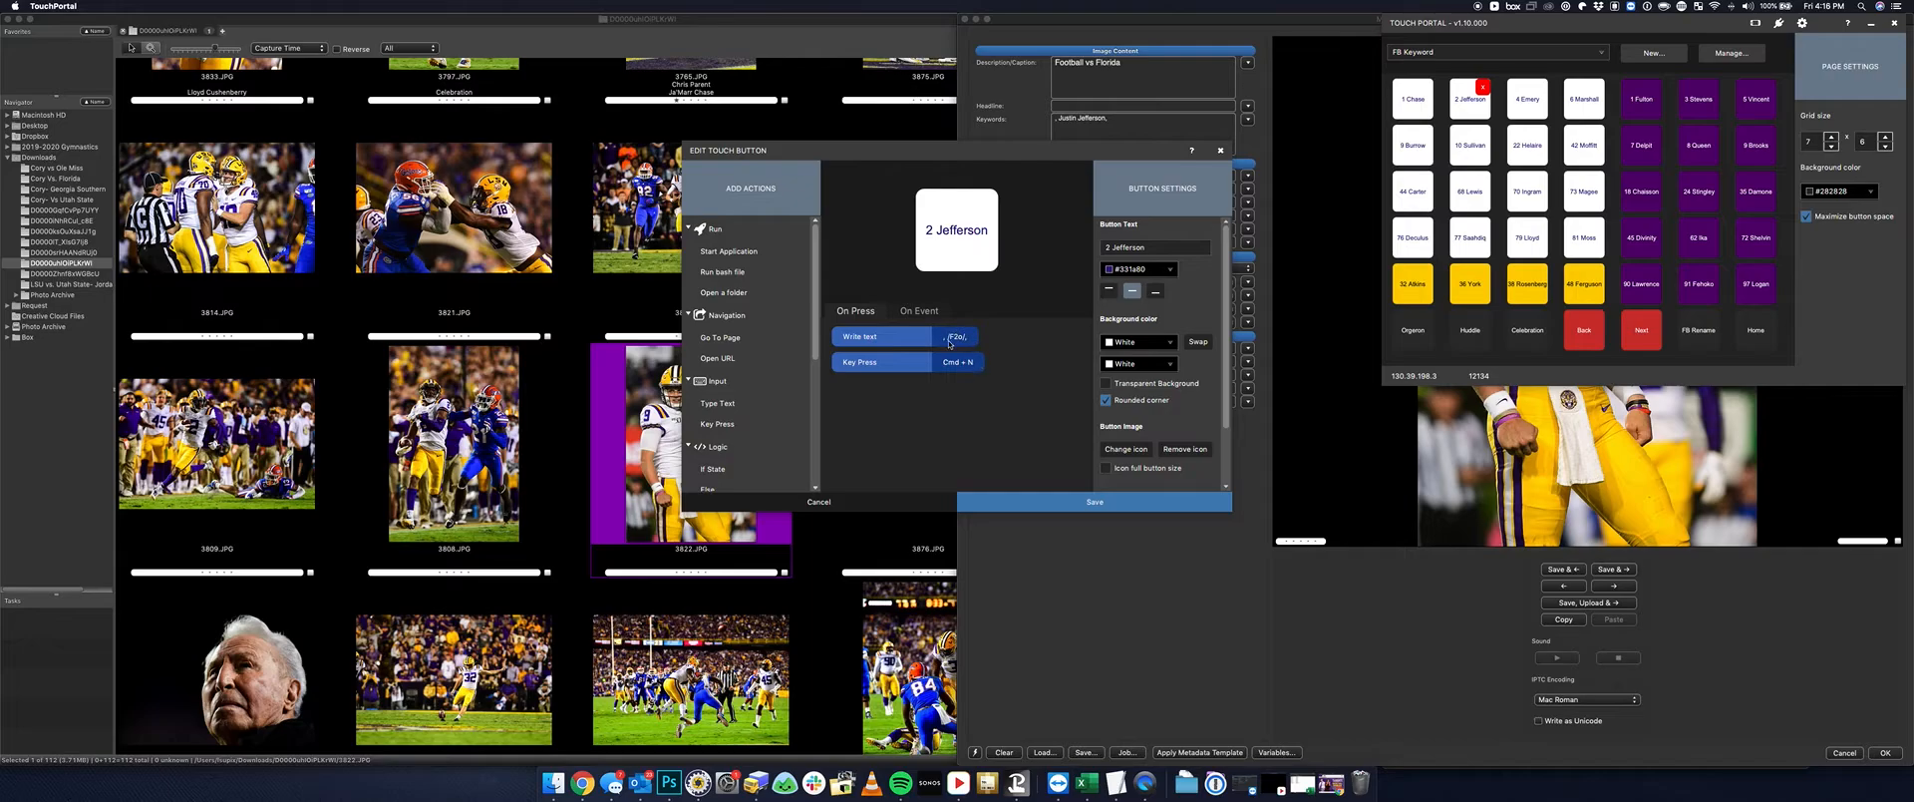
{"action": "left_click", "coordinate": [1071, 500]}
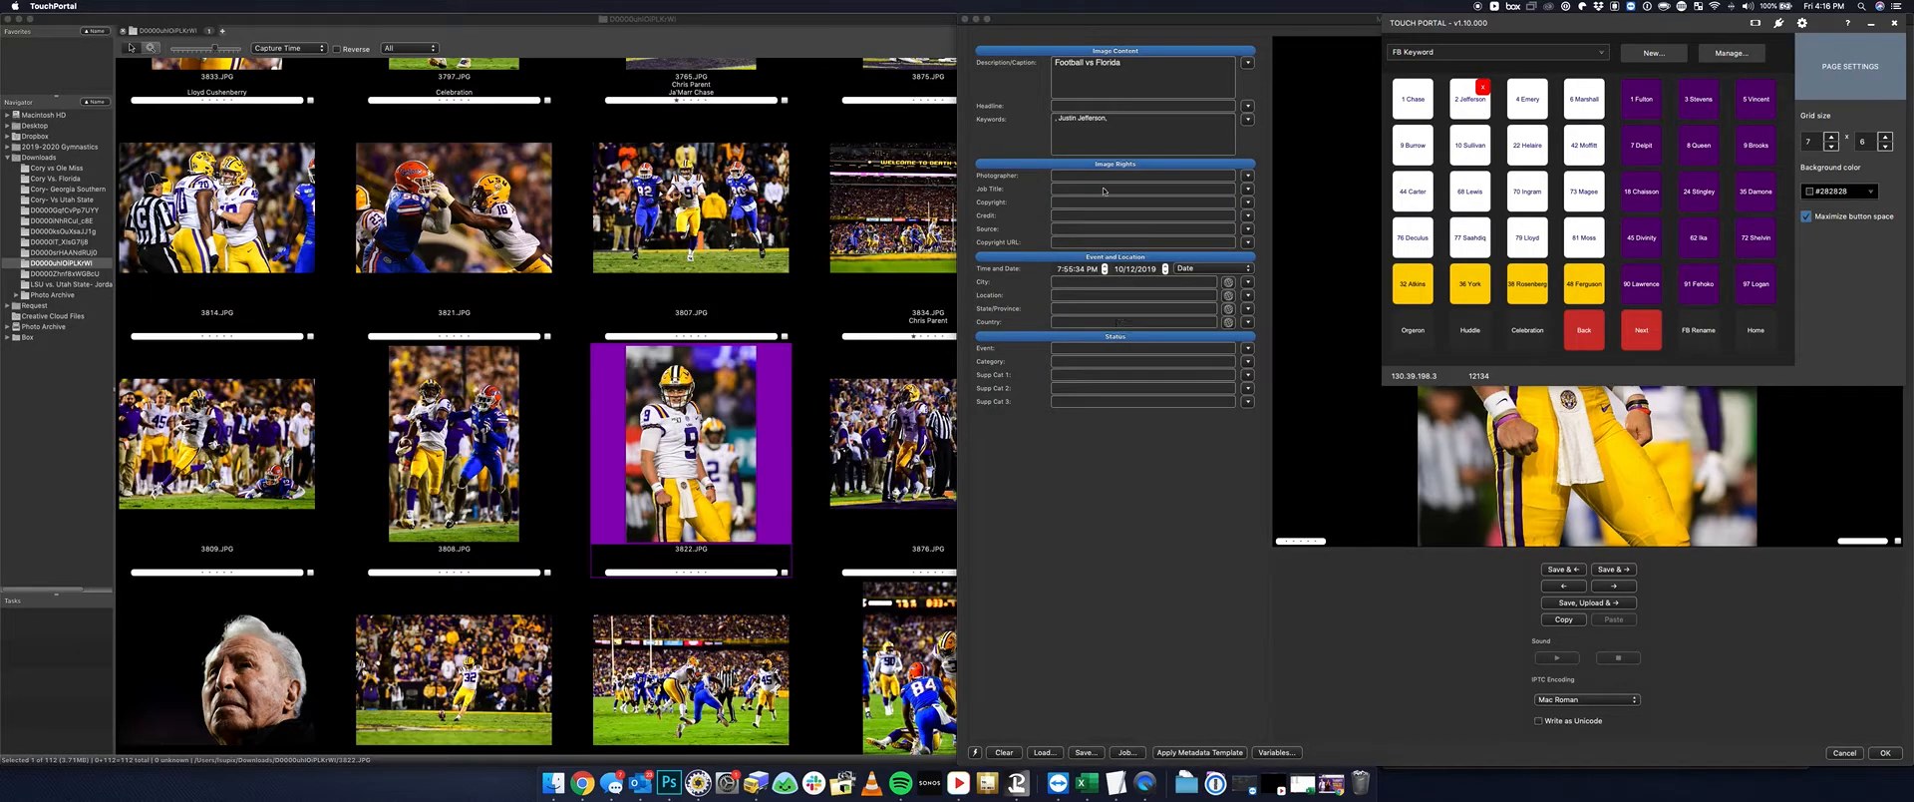
{"action": "left_click", "coordinate": [1122, 122]}
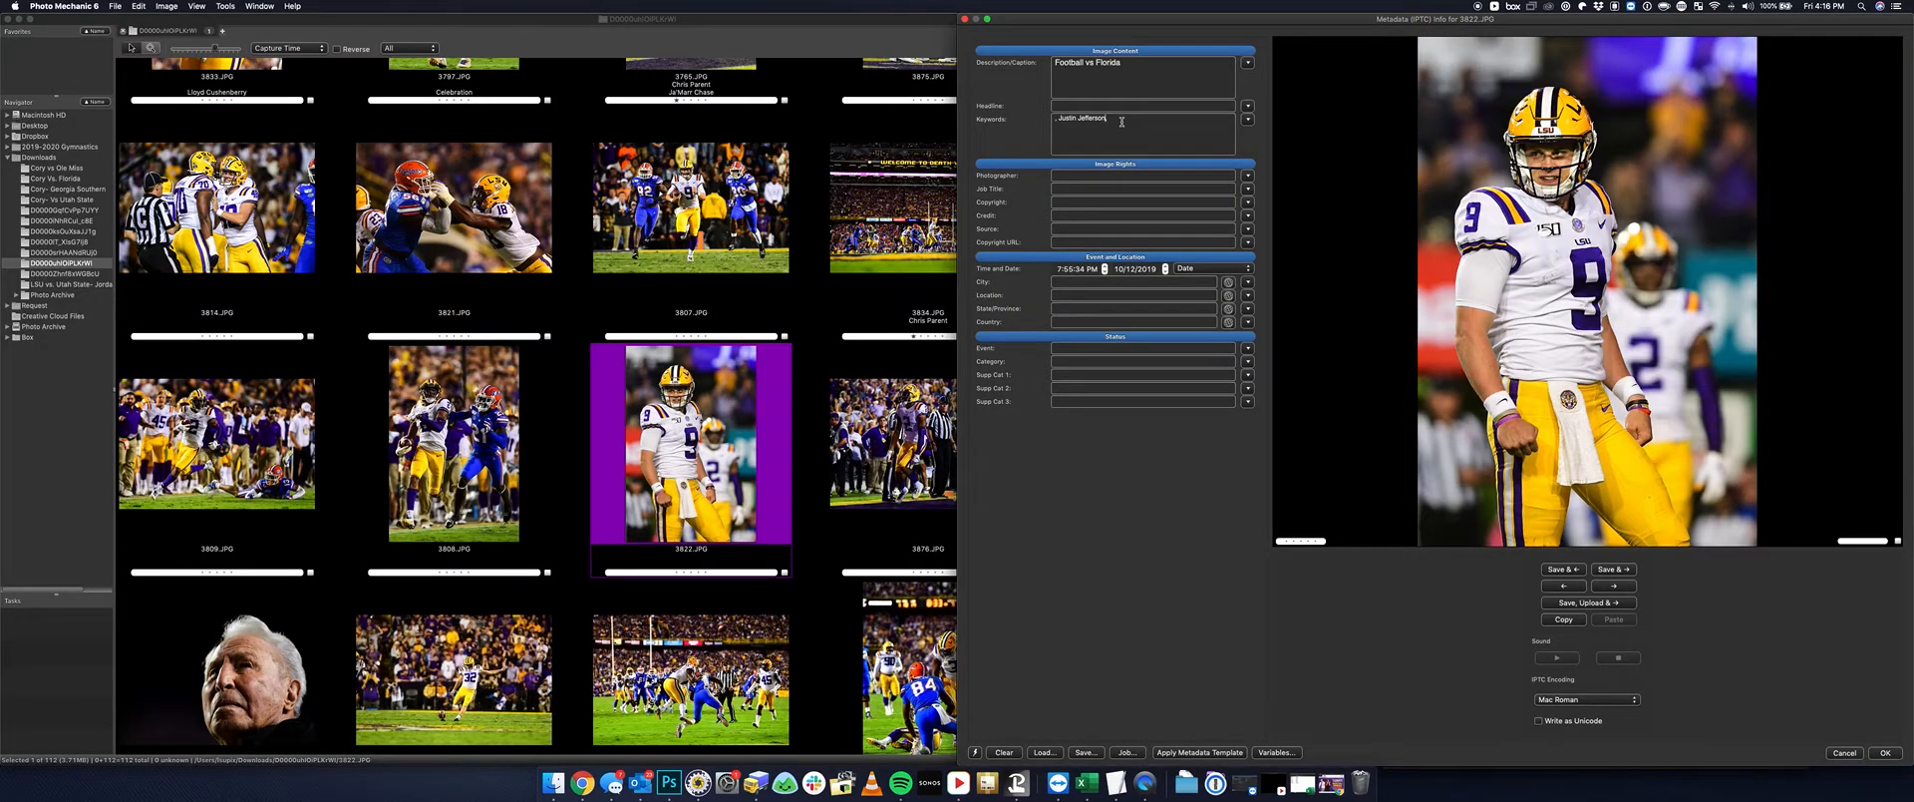
Advance to photo 3876.JPG and append ', Celebration' to its keywords
{"action": "key", "text": "super+n"}
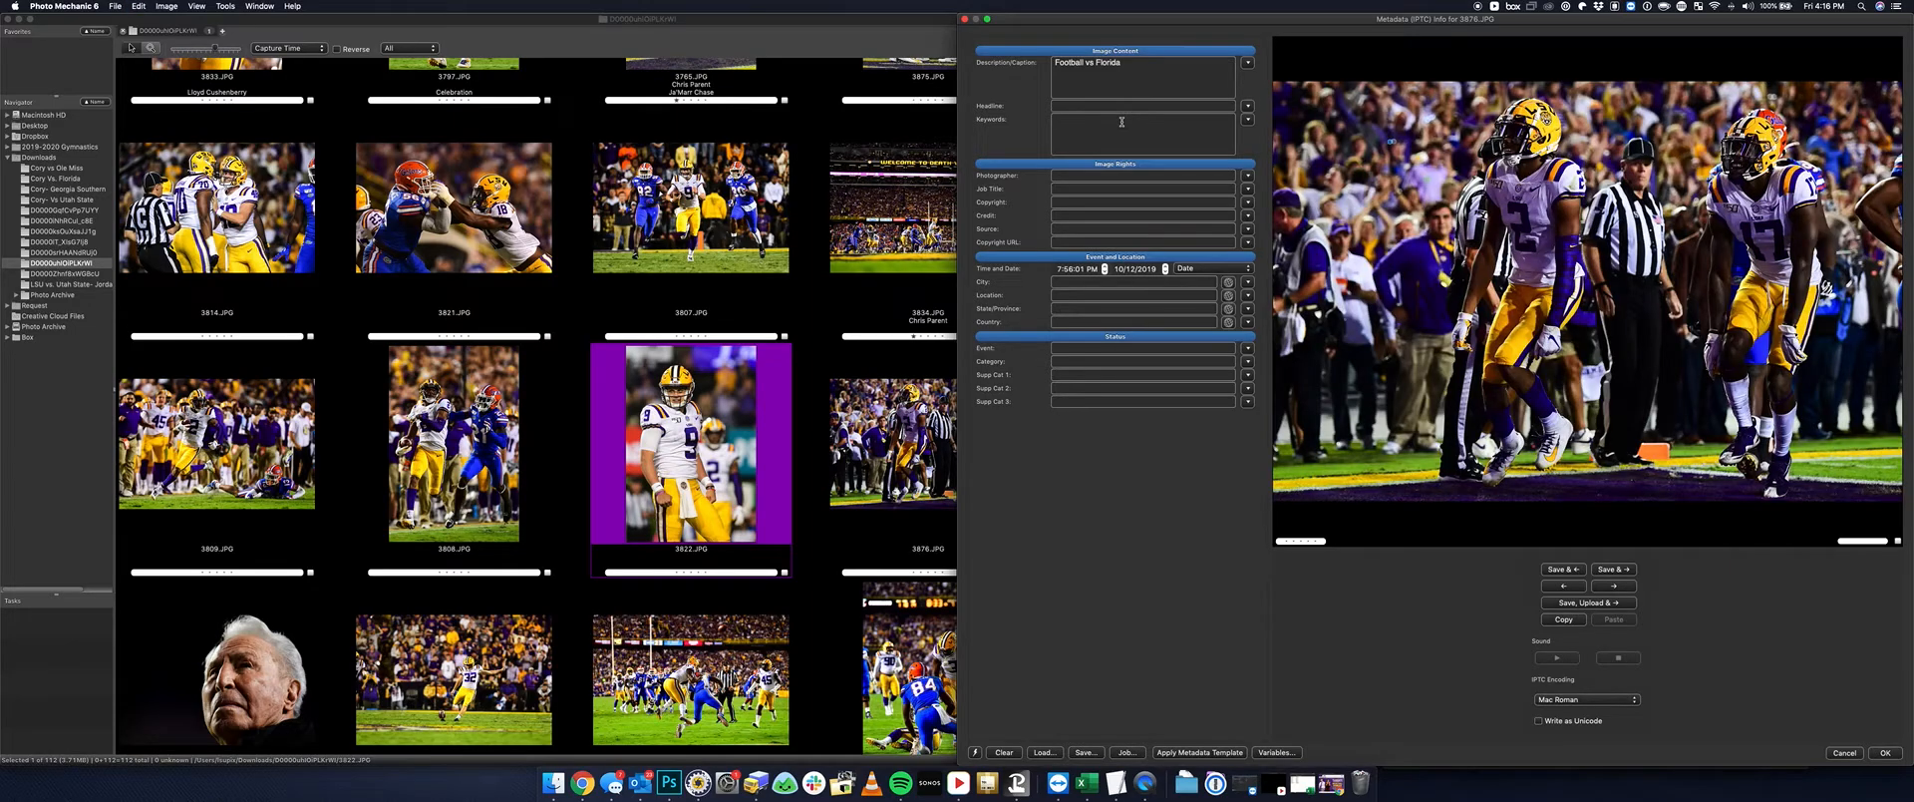
{"action": "key", "text": "super+Right"}
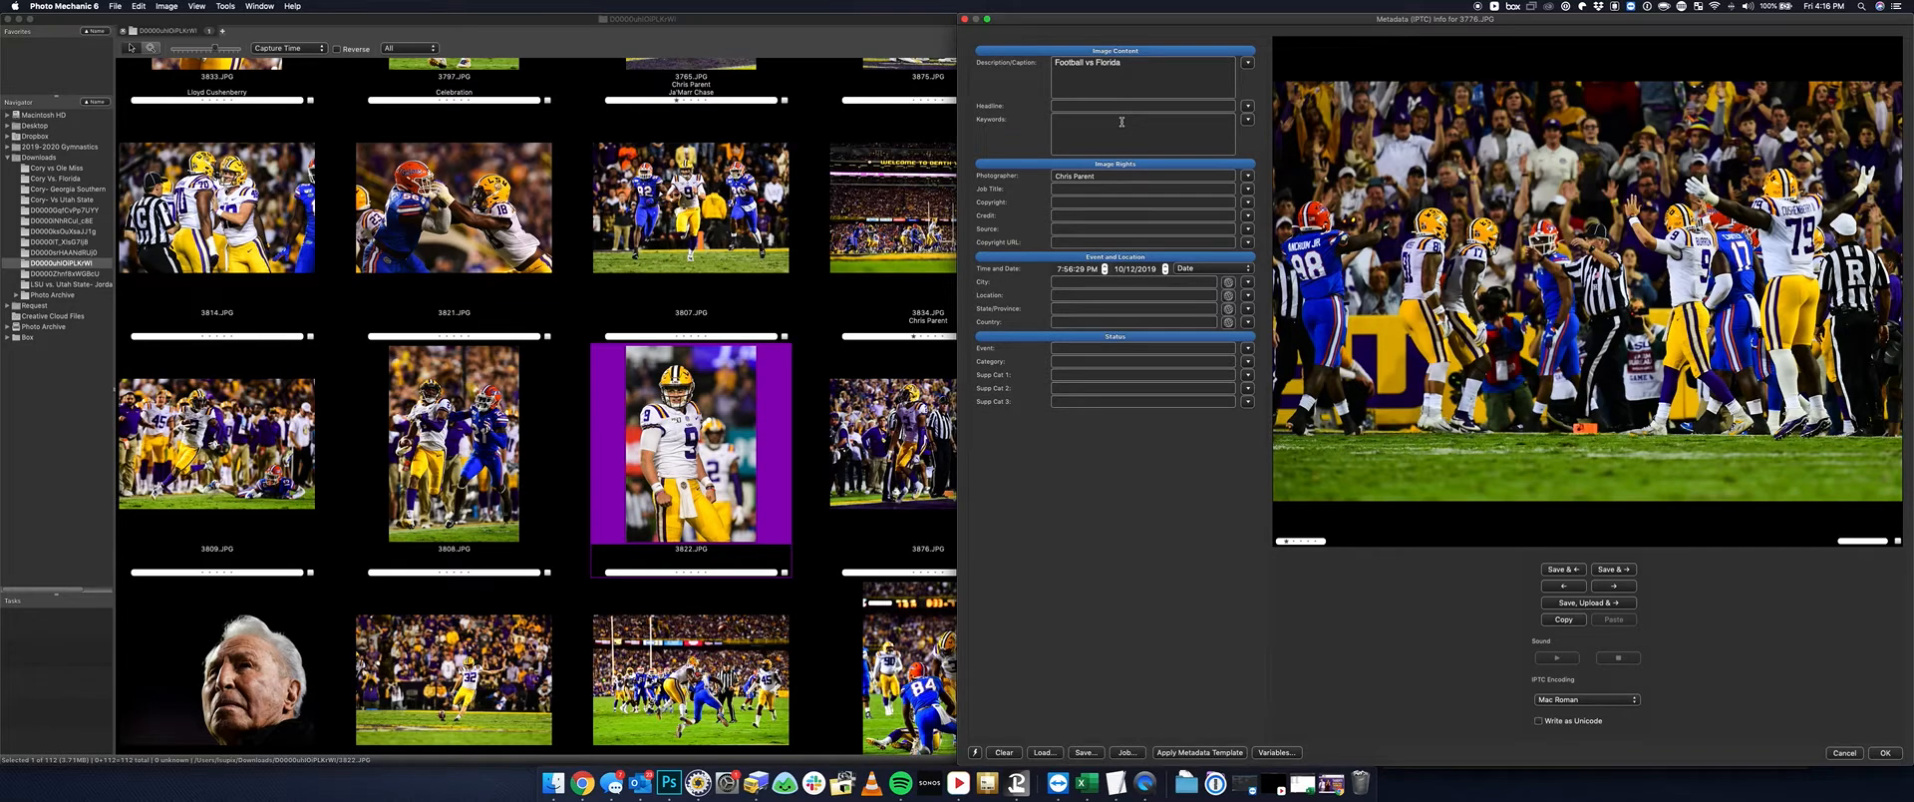
{"action": "key", "text": "super+Left"}
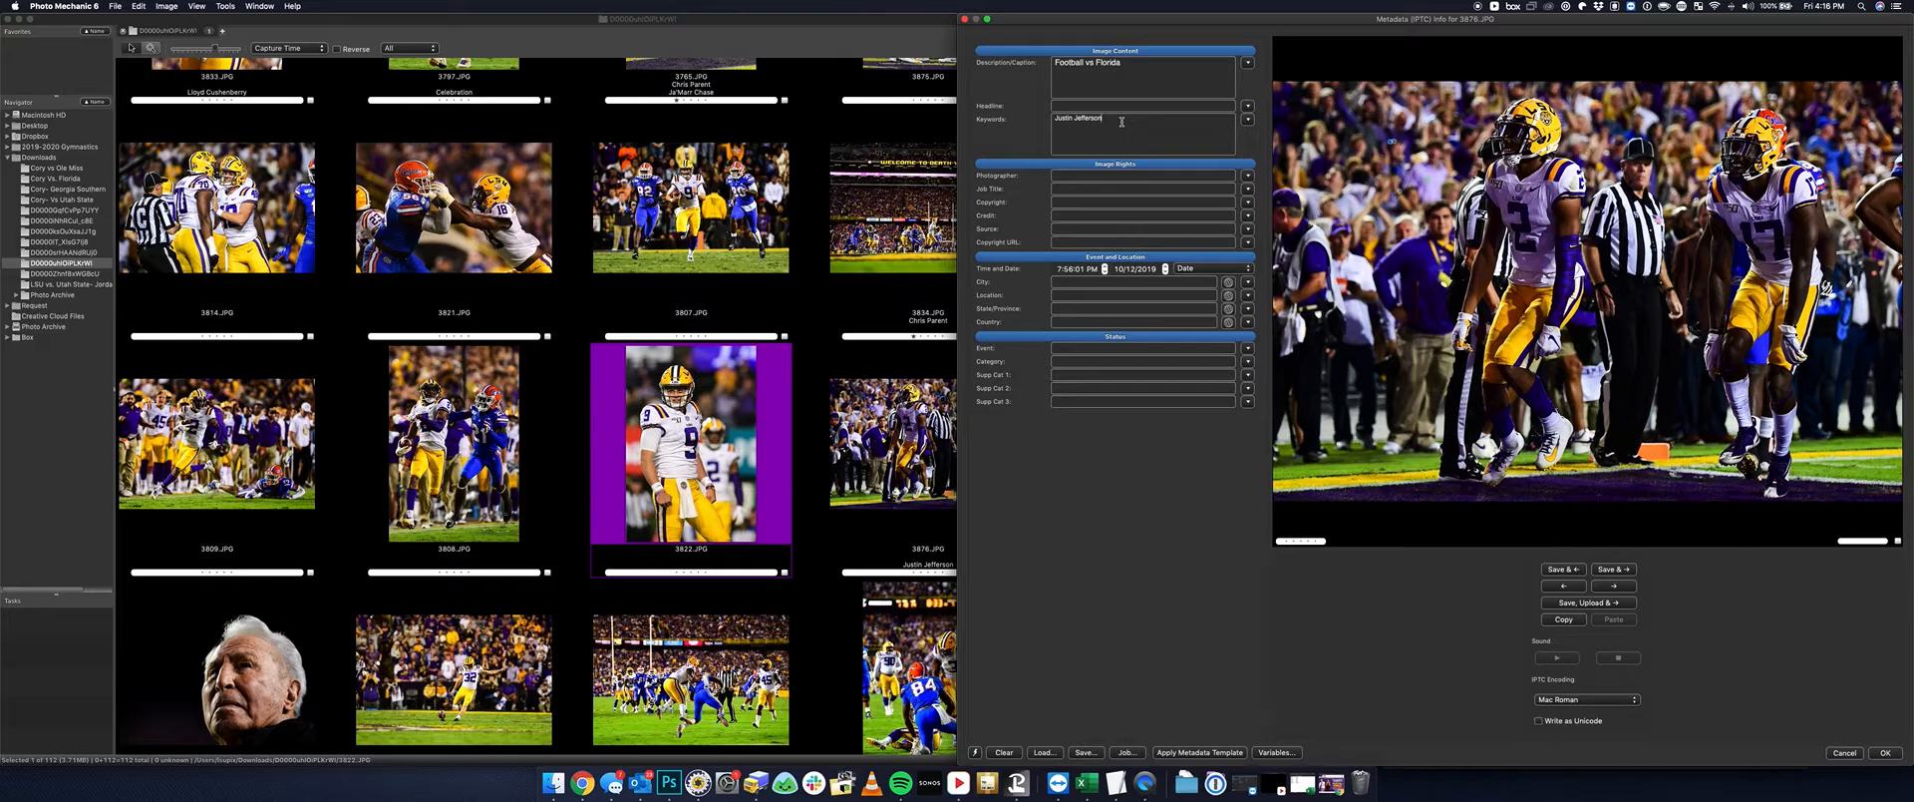
{"action": "type", "text": ", Celebration,"}
Give photo 3776.JPG two players' names plus Celebration, then close the metadata window
{"action": "key", "text": "super+Right"}
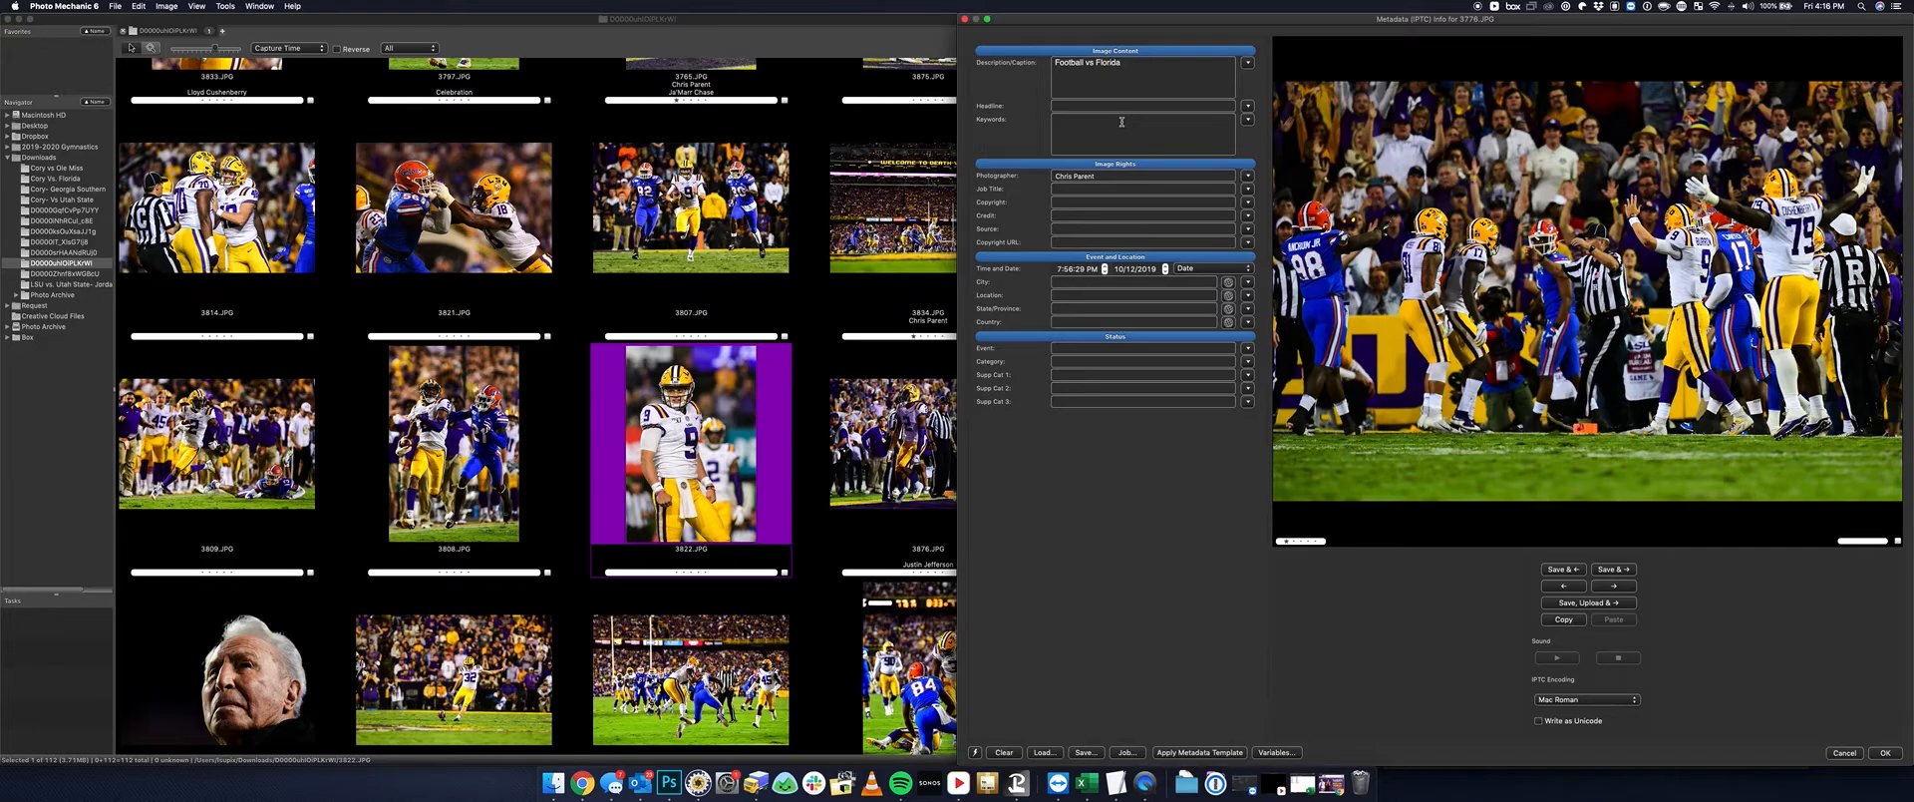
{"action": "type", "text": ", Joe Burrow, Lloyd Cushenberry, Celebration,,"}
{"action": "key", "text": "super+bracketright"}
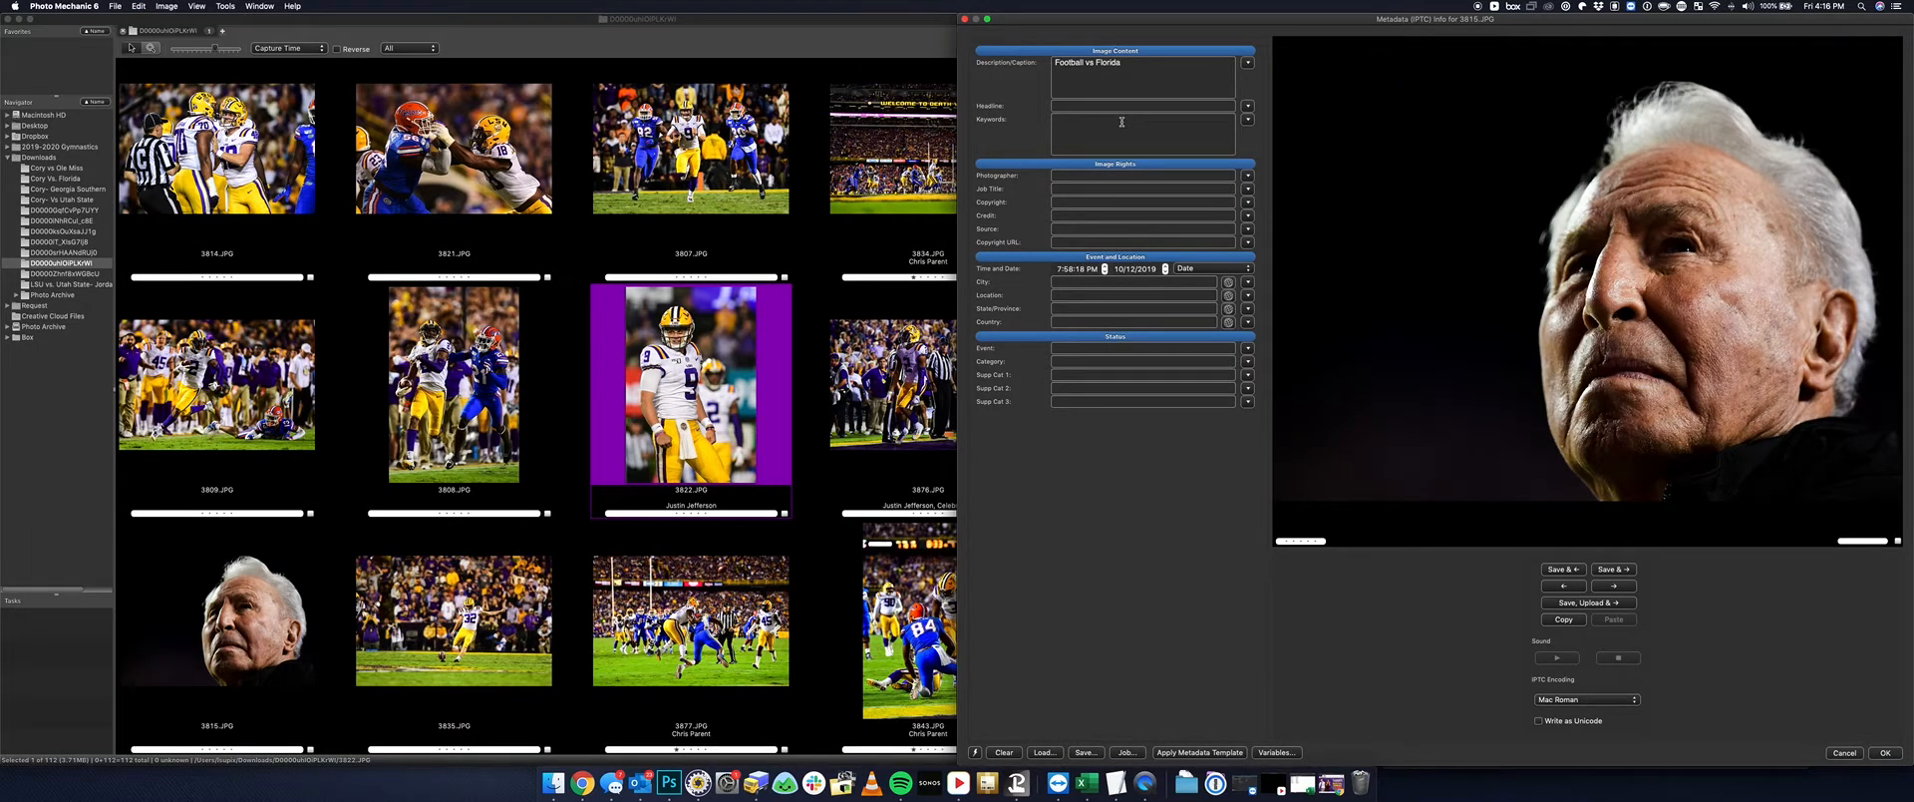
{"action": "key", "text": "super+bracketright"}
{"action": "key", "text": "Escape"}
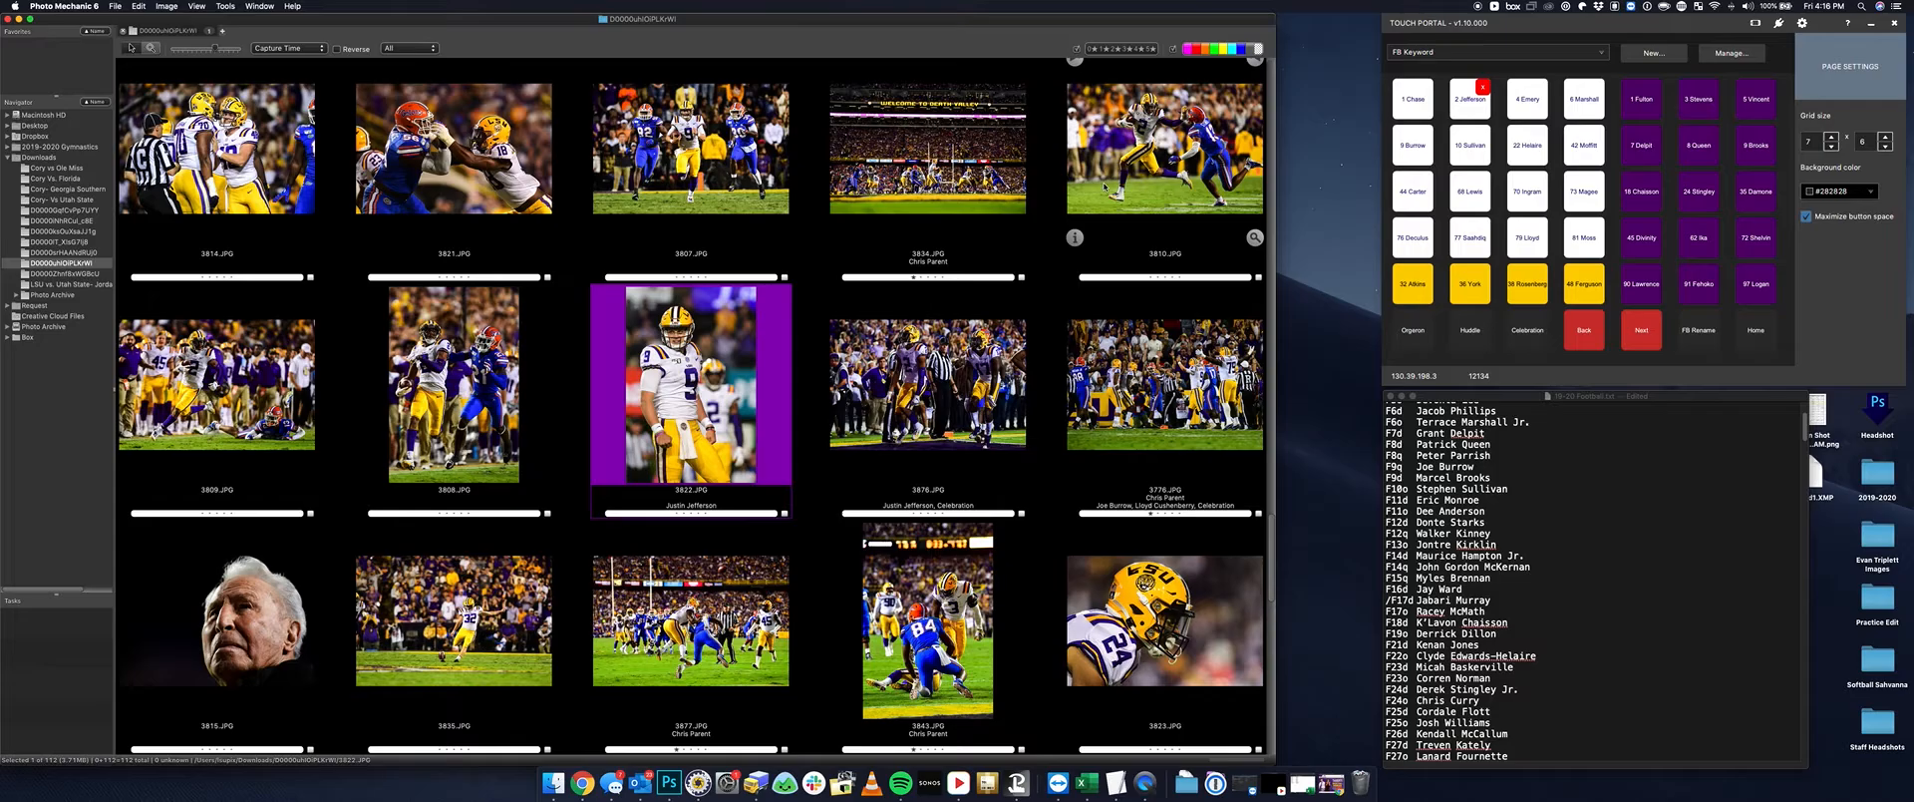
Open IPTC Info for photo 3823.JPG and append a player's name to its keywords
{"action": "scroll", "coordinate": [1103, 187], "scroll_direction": "down", "scroll_amount": 3}
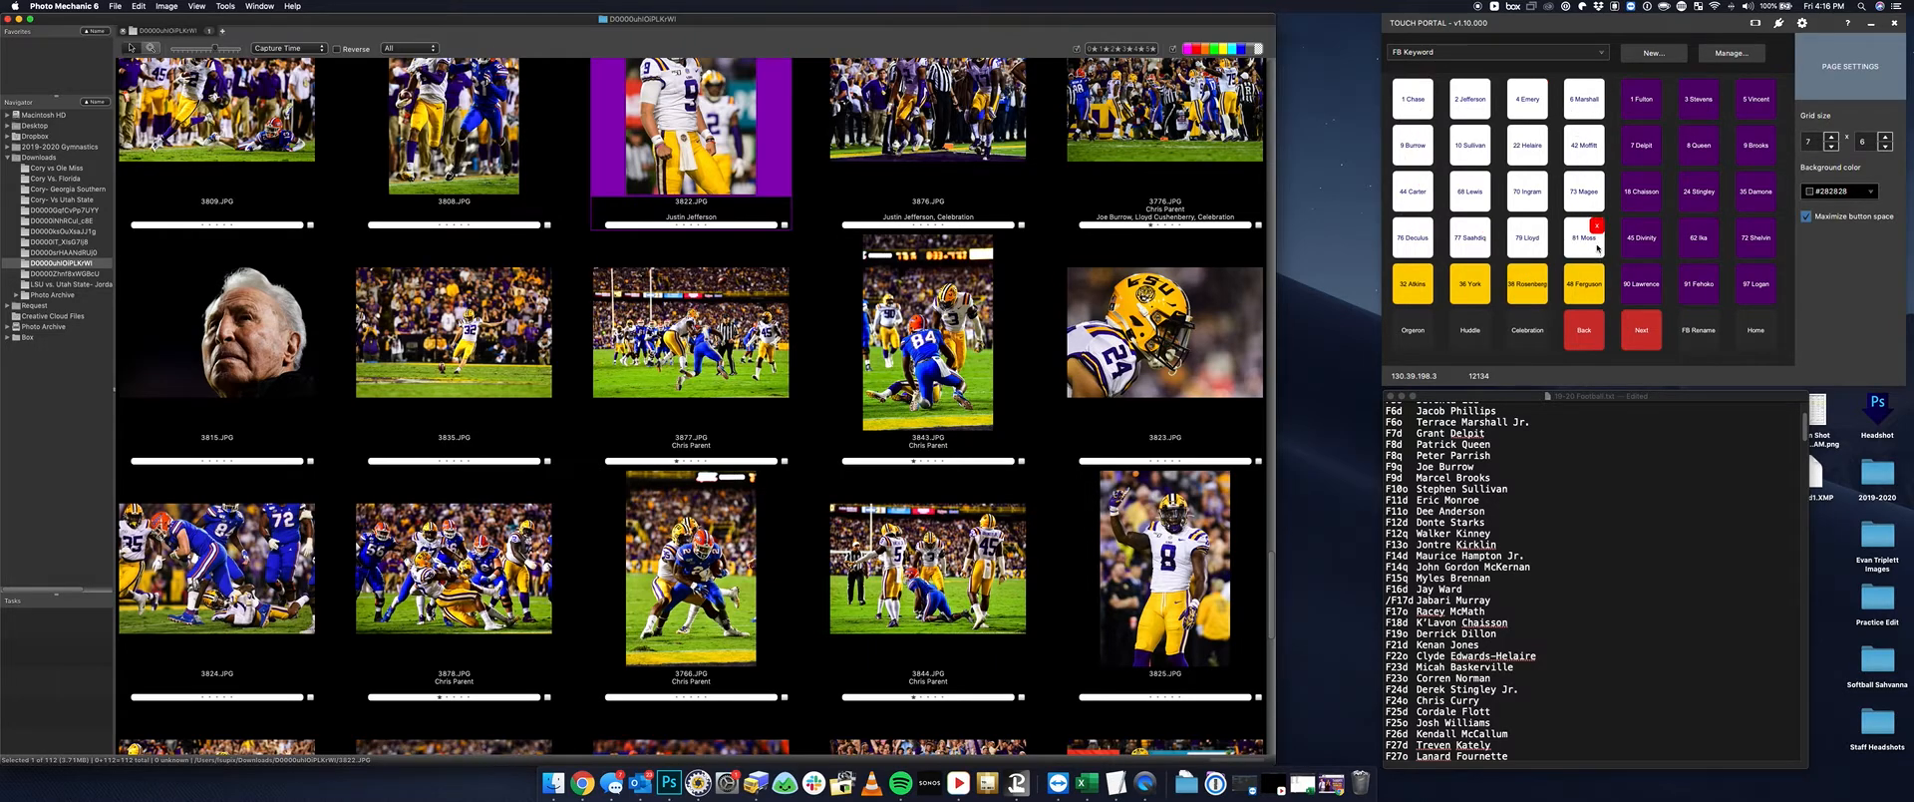
{"action": "left_click", "coordinate": [1183, 349]}
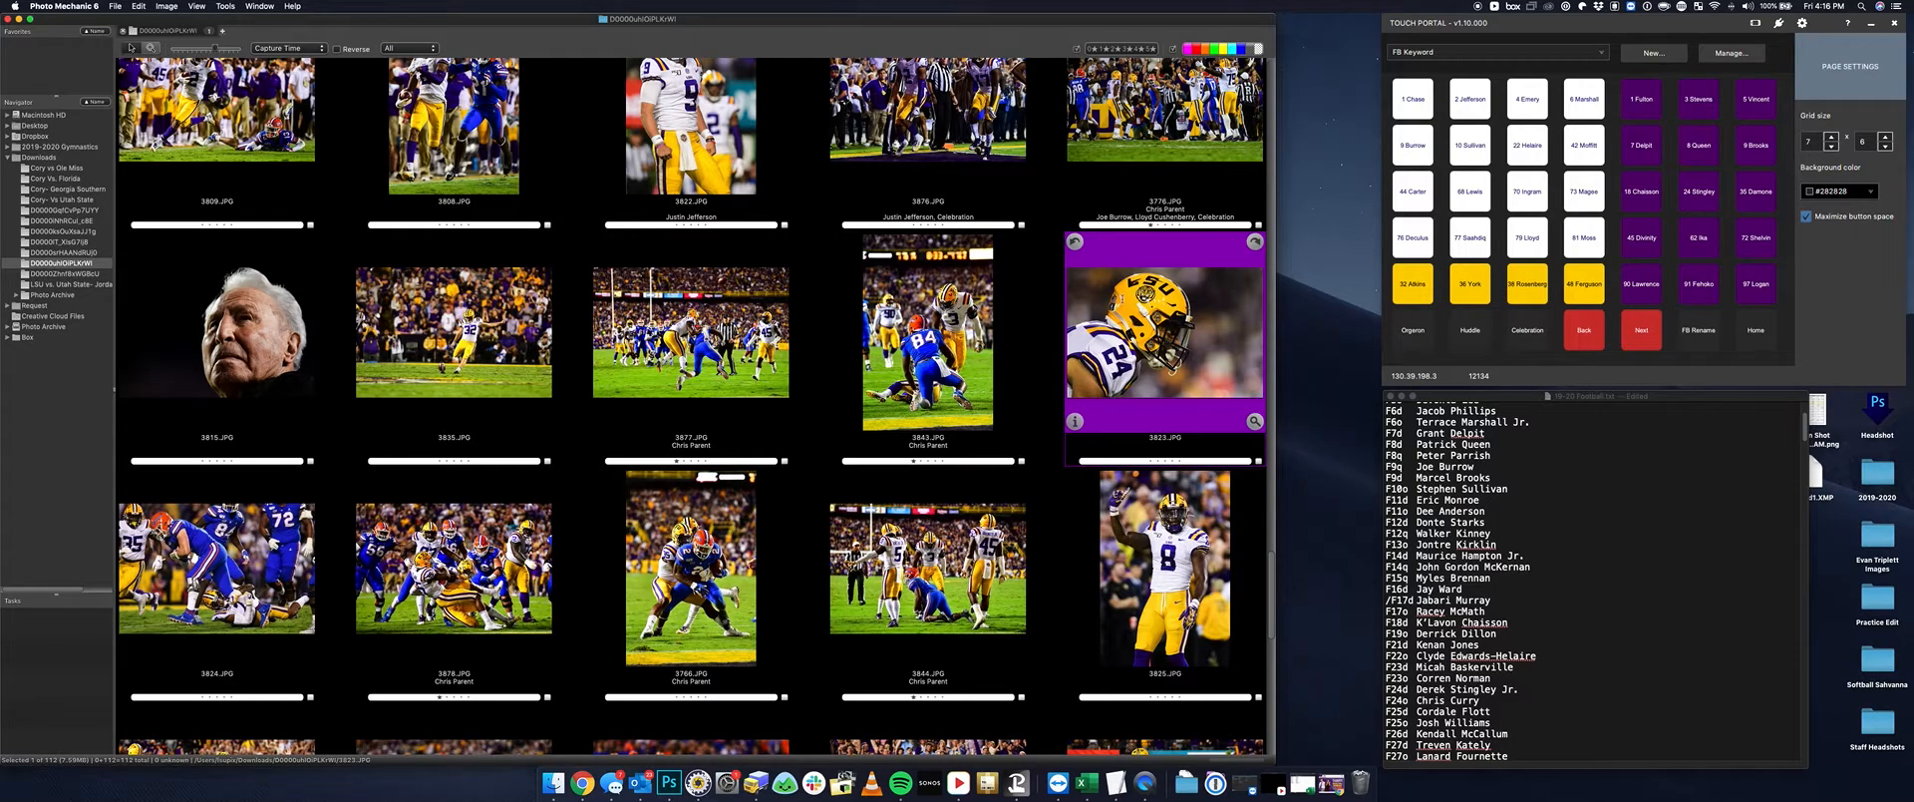
{"action": "key", "text": "super+i"}
{"action": "left_click", "coordinate": [1144, 148]}
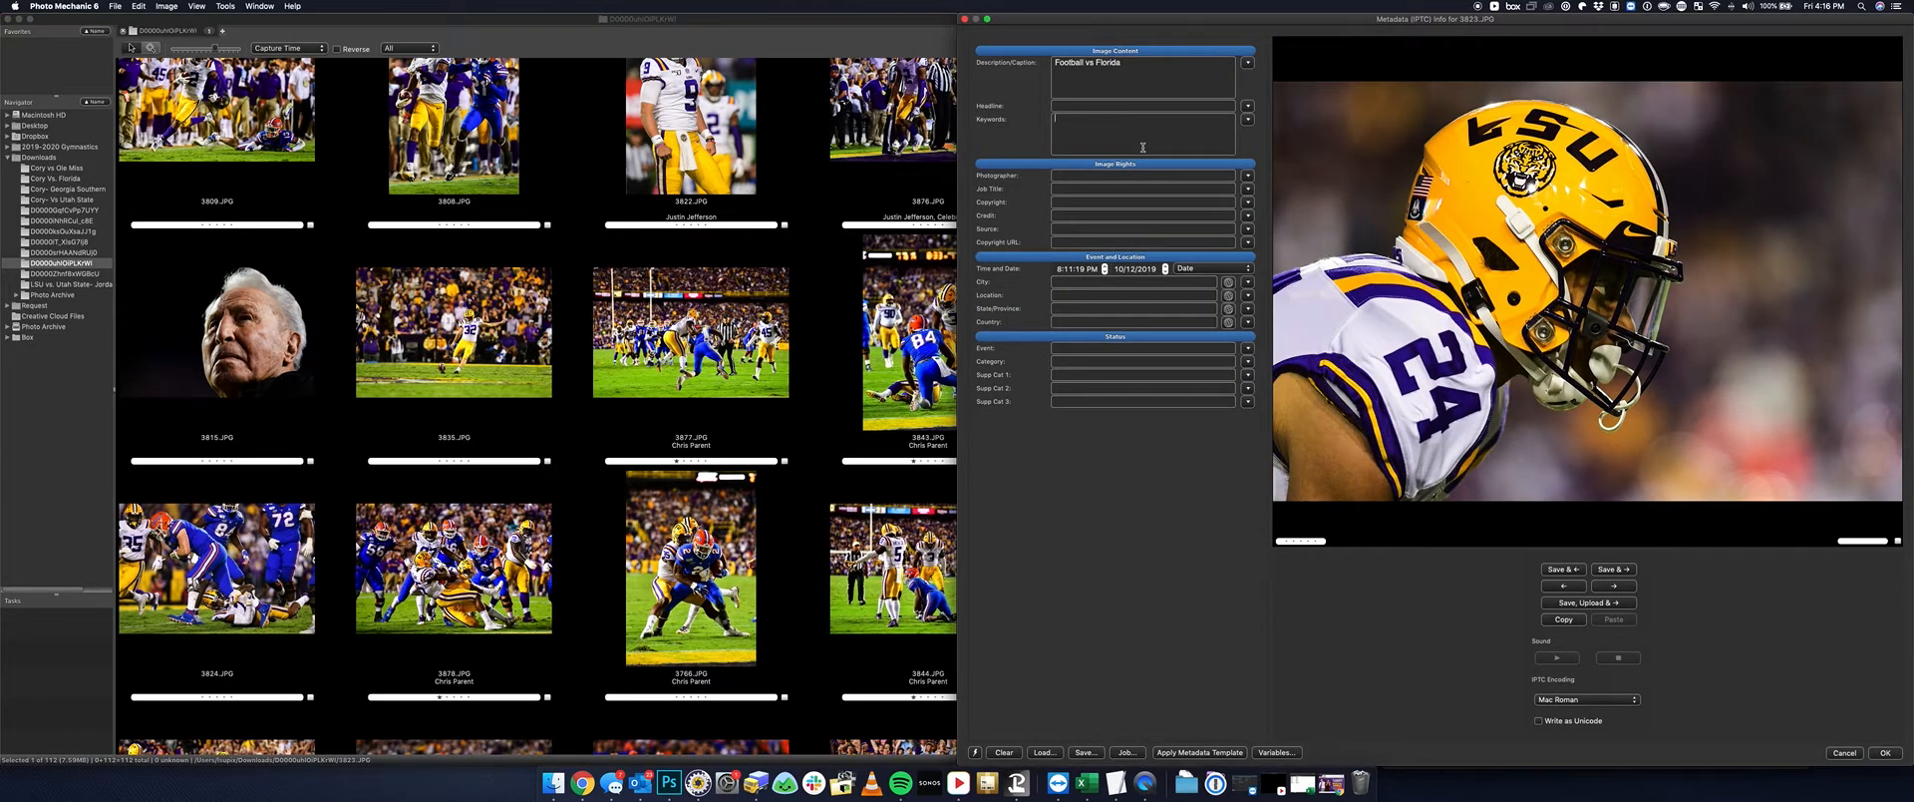
{"action": "type", "text": ", Derek Stingley Jr.,"}
{"action": "key", "text": "super+Right"}
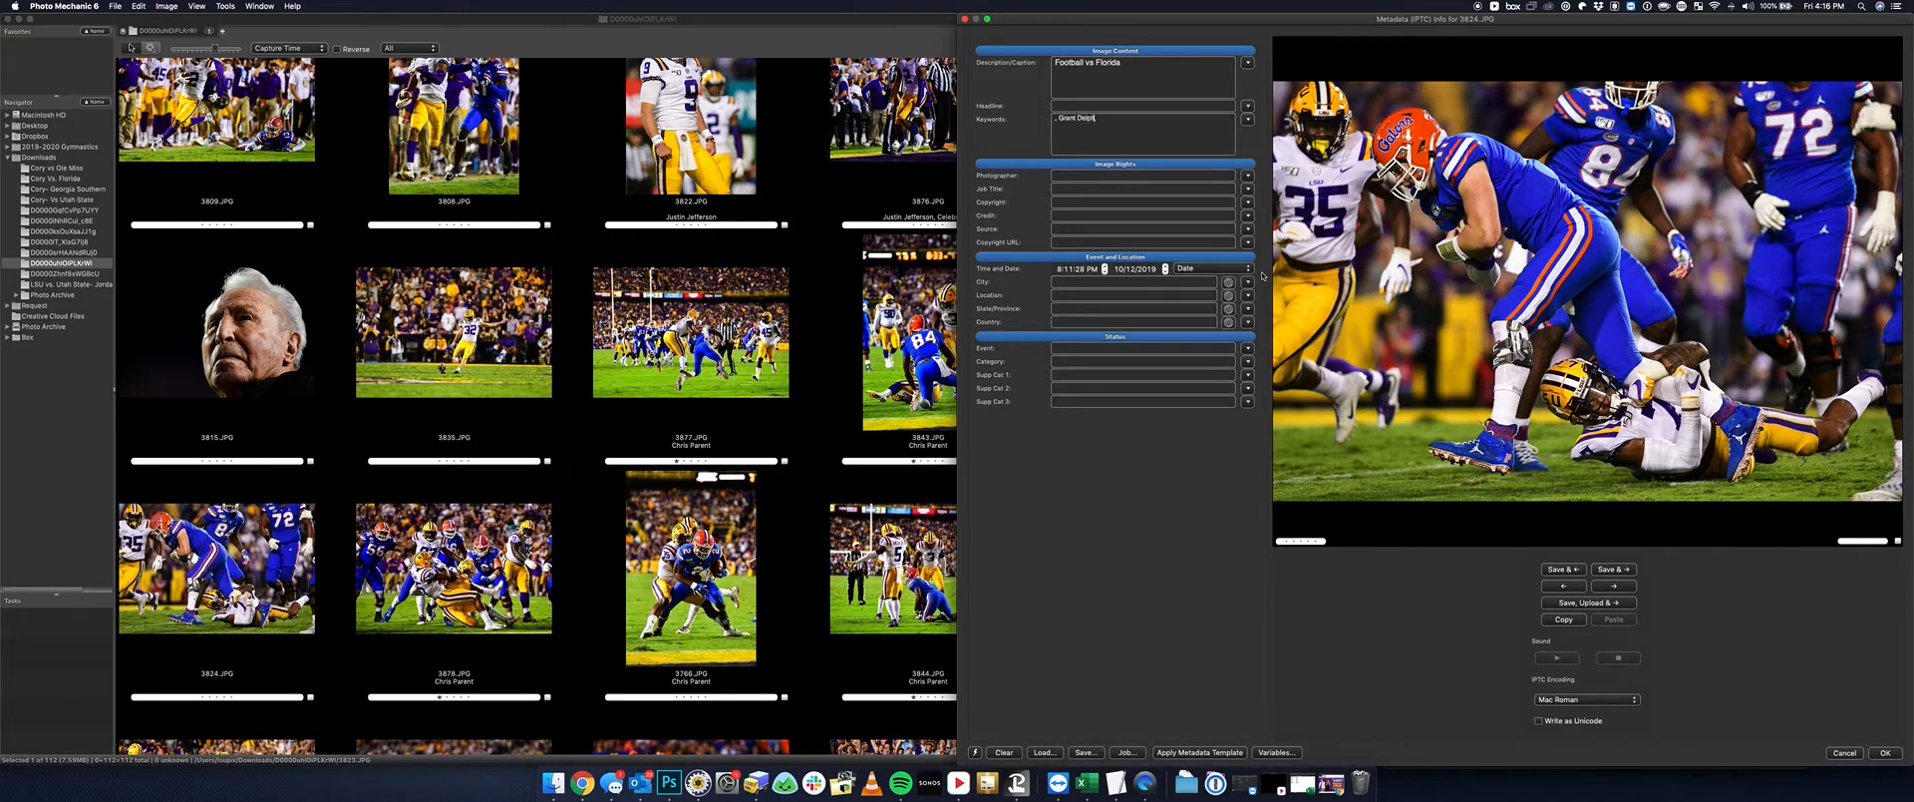
Add player-name keywords to photos 3878 and 3844, and name plus Celebration to 3825
{"action": "key", "text": "super+Right"}
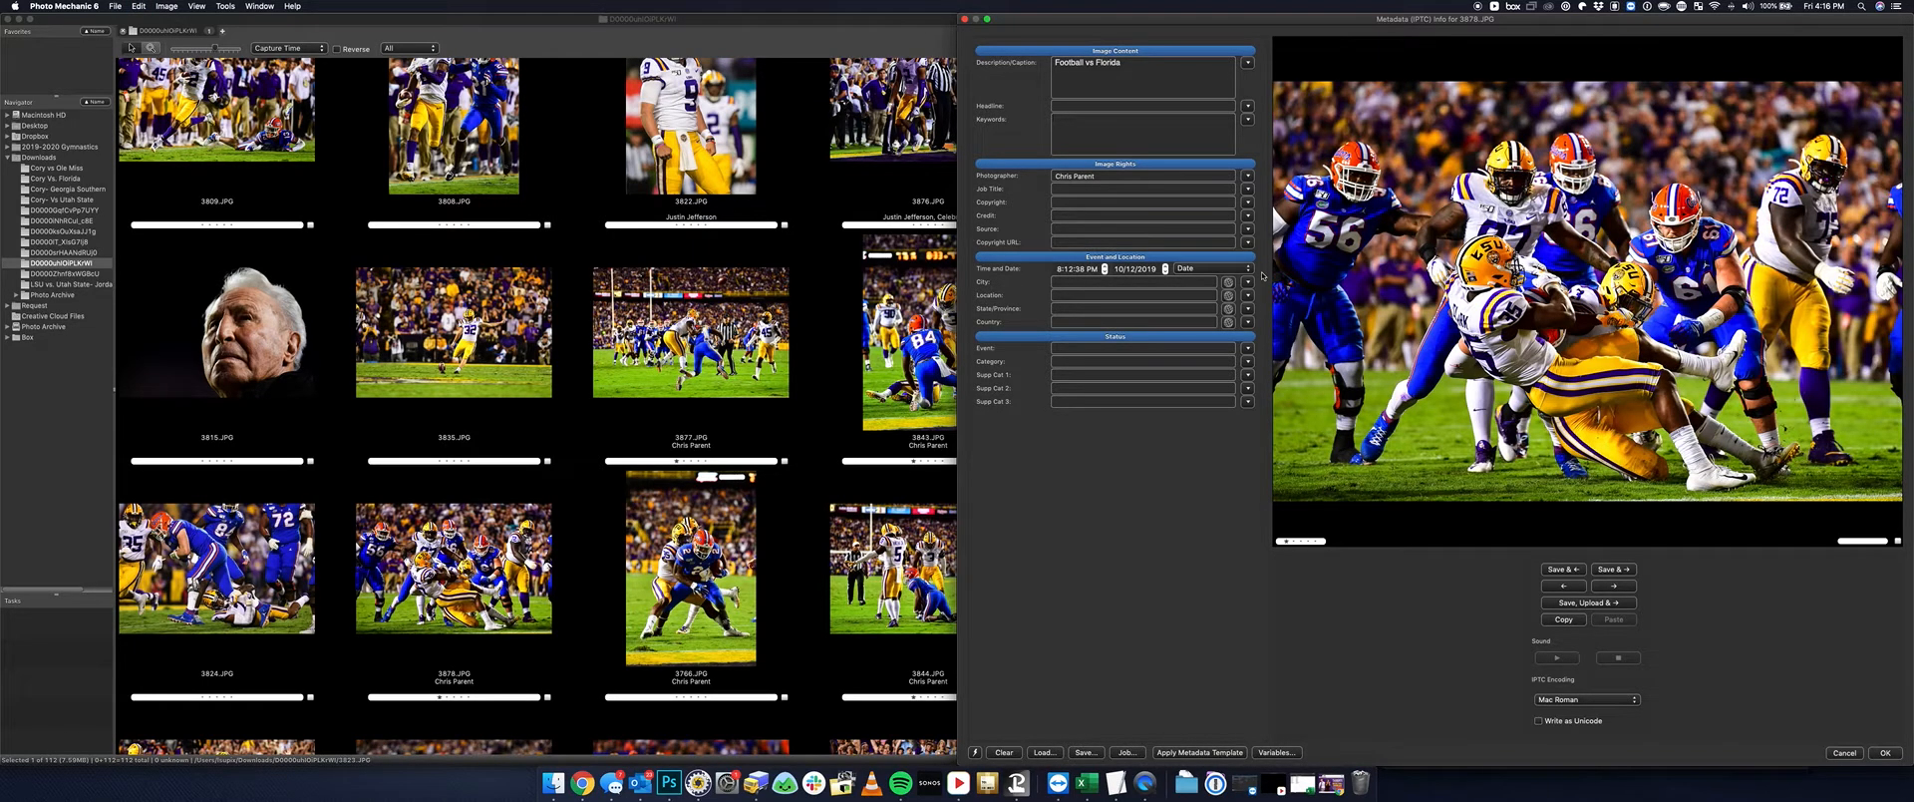
{"action": "type", "text": ", Damone Clark"}
{"action": "key", "text": "super+Right"}
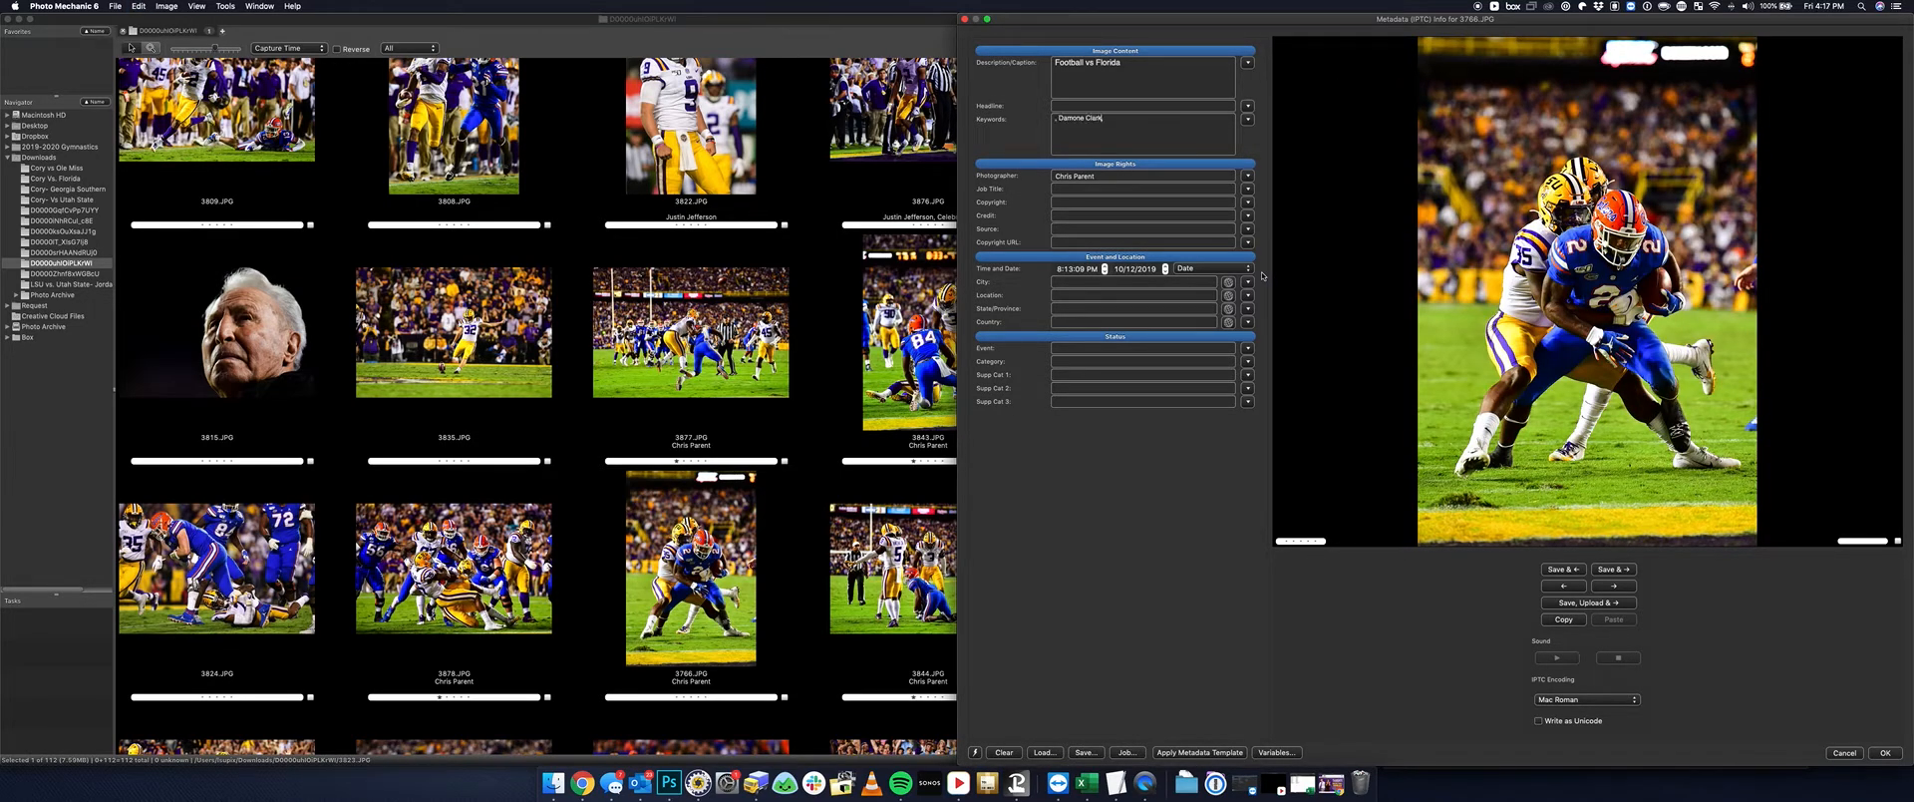
{"action": "key", "text": "super+Right"}
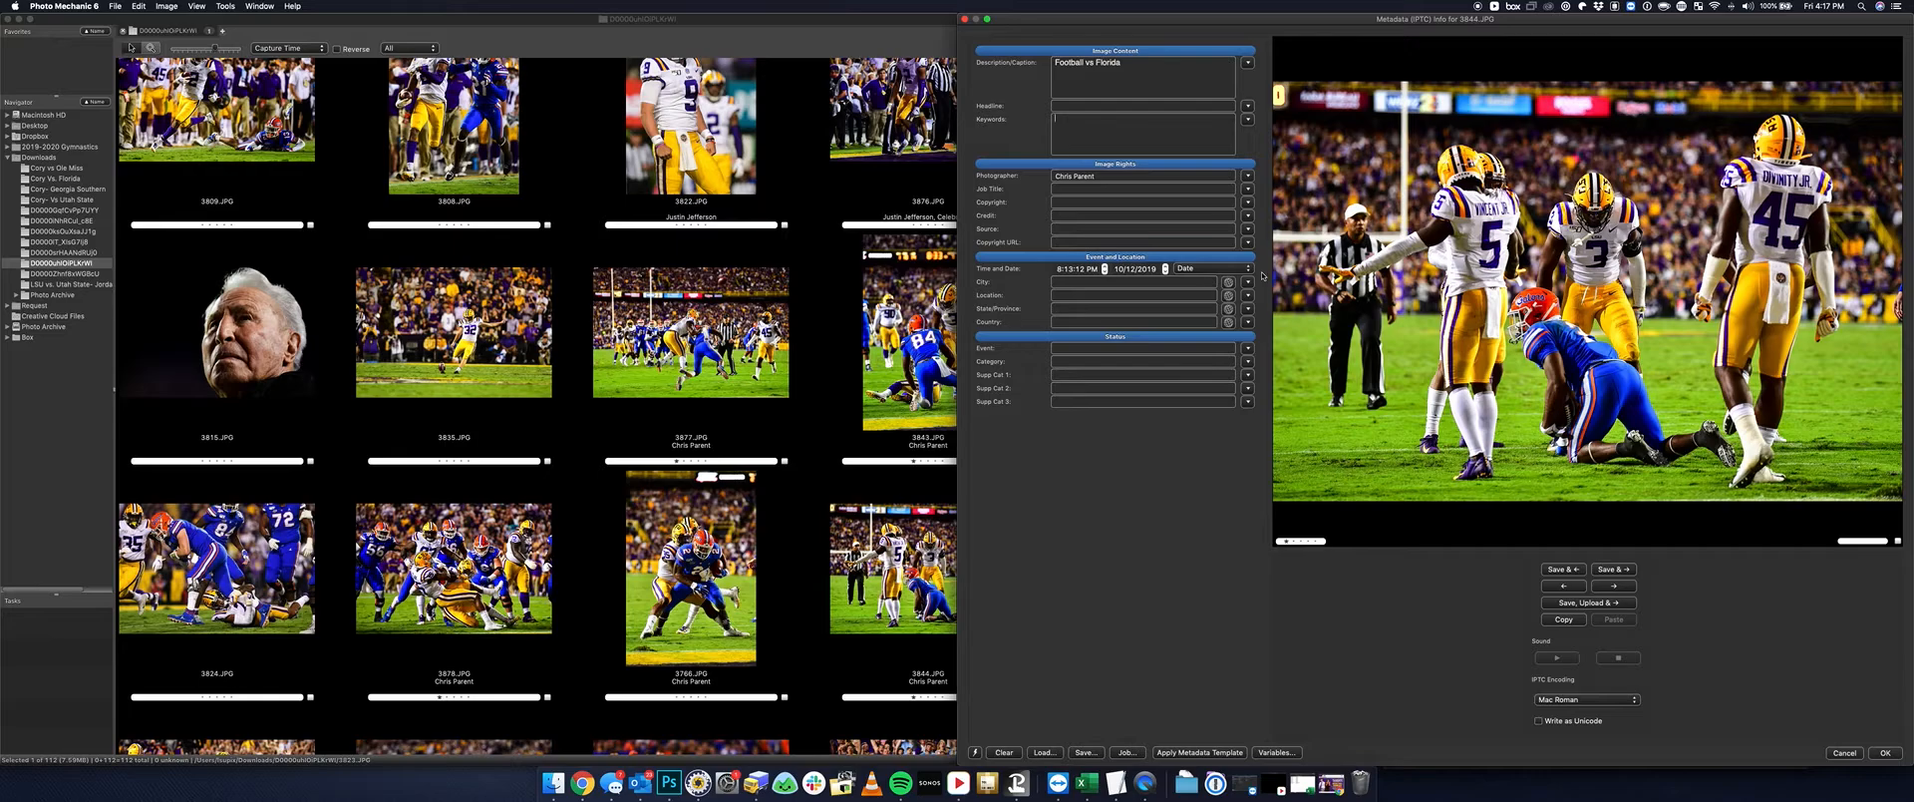
{"action": "type", "text": ", JaCoby Stevens"}
{"action": "key", "text": "super+Right"}
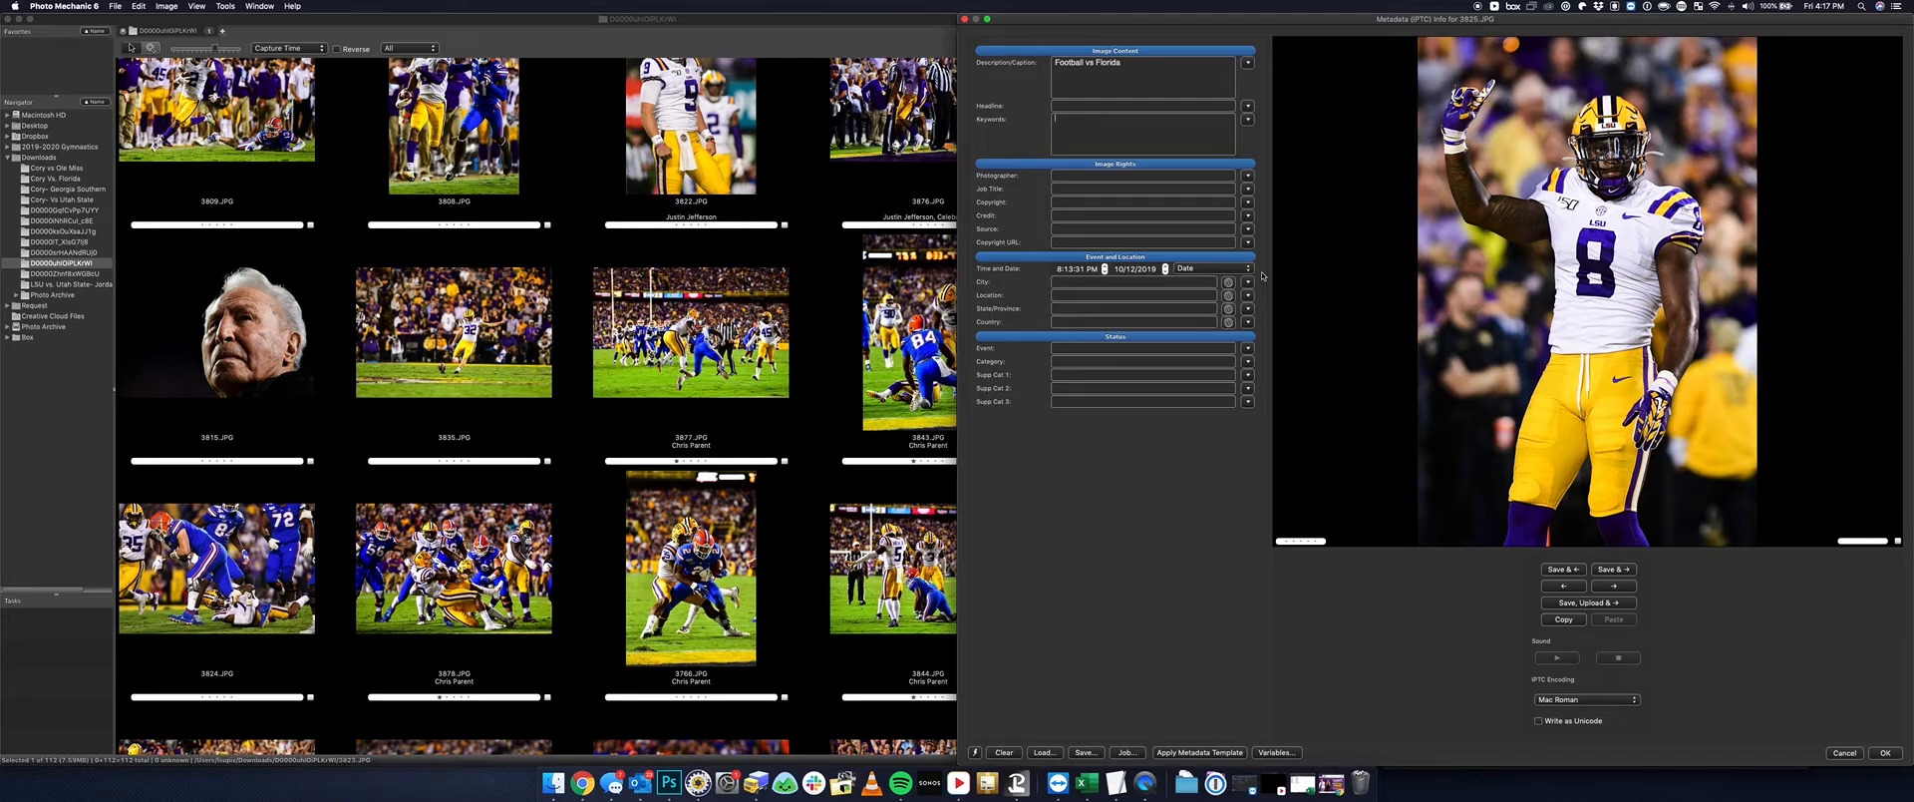
{"action": "type", "text": ", Patrick Queen"}
{"action": "type", "text": "Celebration"}
{"action": "key", "text": "super+Right"}
Add a player's name to photo 3774's keywords, removing stray characters and duplicated names
{"action": "key", "text": "super+Left"}
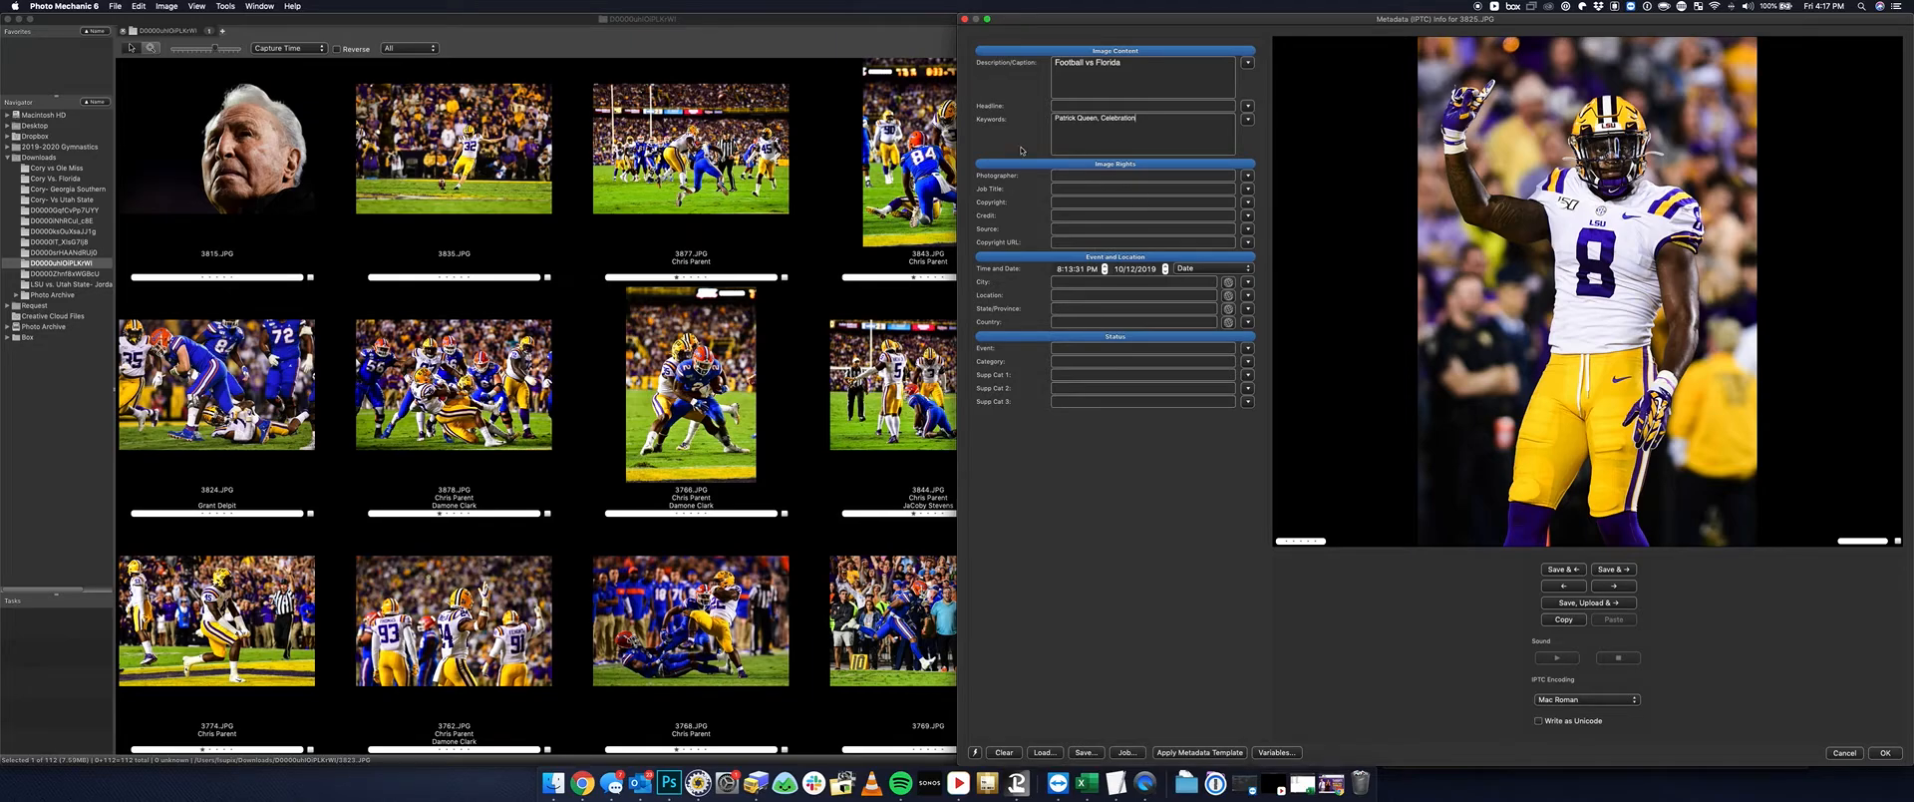
{"action": "key", "text": "super+Right"}
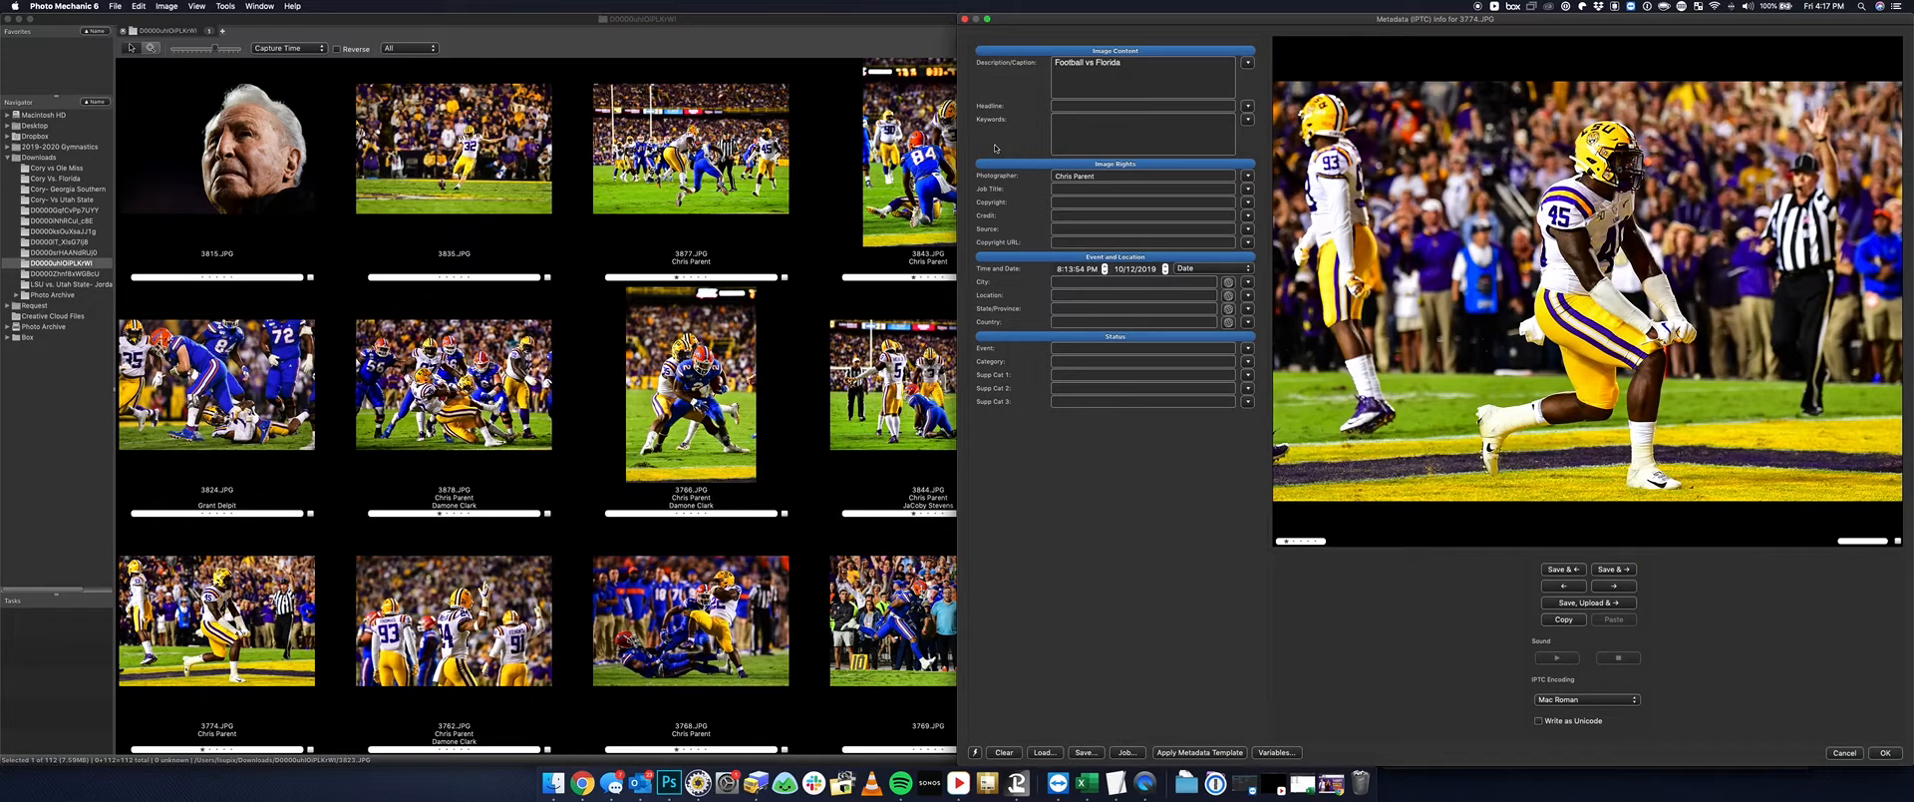
{"action": "type", "text": ", K'Lavon Chaisson"}
{"action": "type", "text": ","}
{"action": "left_click", "coordinate": [1059, 118]}
{"action": "key", "text": "super+bracketright"}
{"action": "key", "text": "super+bracketleft"}
{"action": "key", "text": "super+bracketright"}
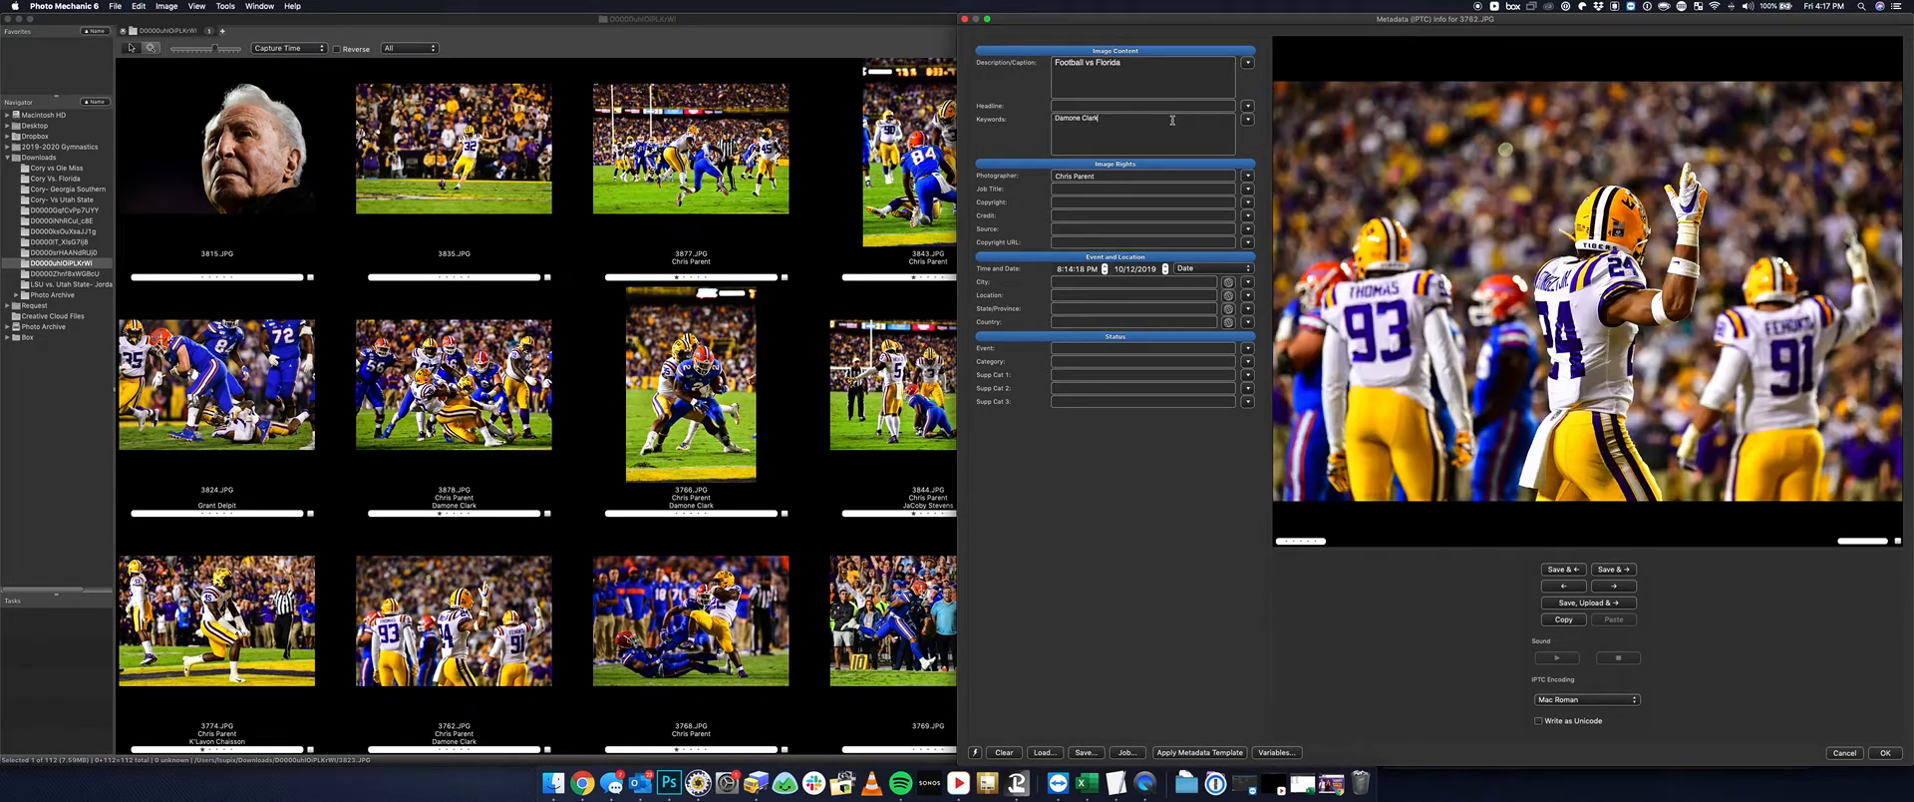
{"action": "key", "text": "super+bracketleft"}
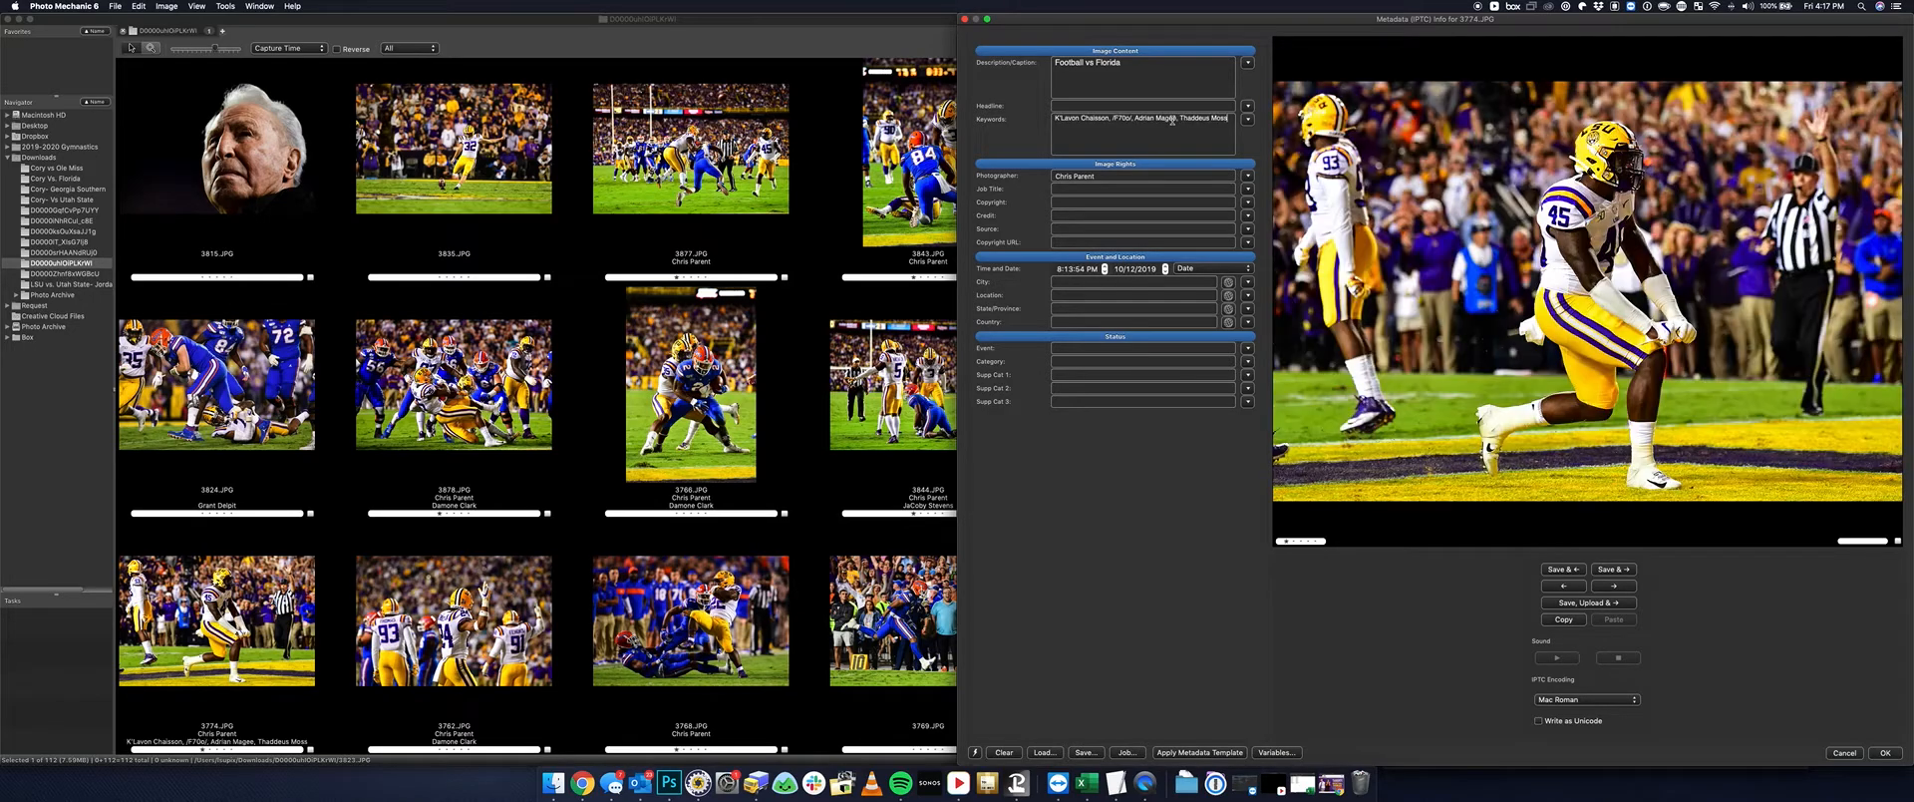
{"action": "left_click", "coordinate": [1133, 118]}
{"action": "key", "text": "BackSpace"}
{"action": "key", "text": "BackSpace"}
{"action": "key", "text": "BackSpace"}
{"action": "key", "text": "BackSpace"}
{"action": "key", "text": "BackSpace"}
{"action": "key", "text": "BackSpace"}
{"action": "key", "text": "BackSpace"}
{"action": "key", "text": "BackSpace"}
{"action": "type", "text": ", K'Lavon Chaisson, K'Lavon Chaisson"}
{"action": "key", "text": "super+z"}
Step through photos 3762, 3769 and 3770, then close the metadata window
{"action": "key", "text": "super+Right"}
{"action": "key", "text": "super+Left"}
{"action": "key", "text": "super+Left"}
{"action": "key", "text": "super+Right"}
{"action": "key", "text": "super+Right"}
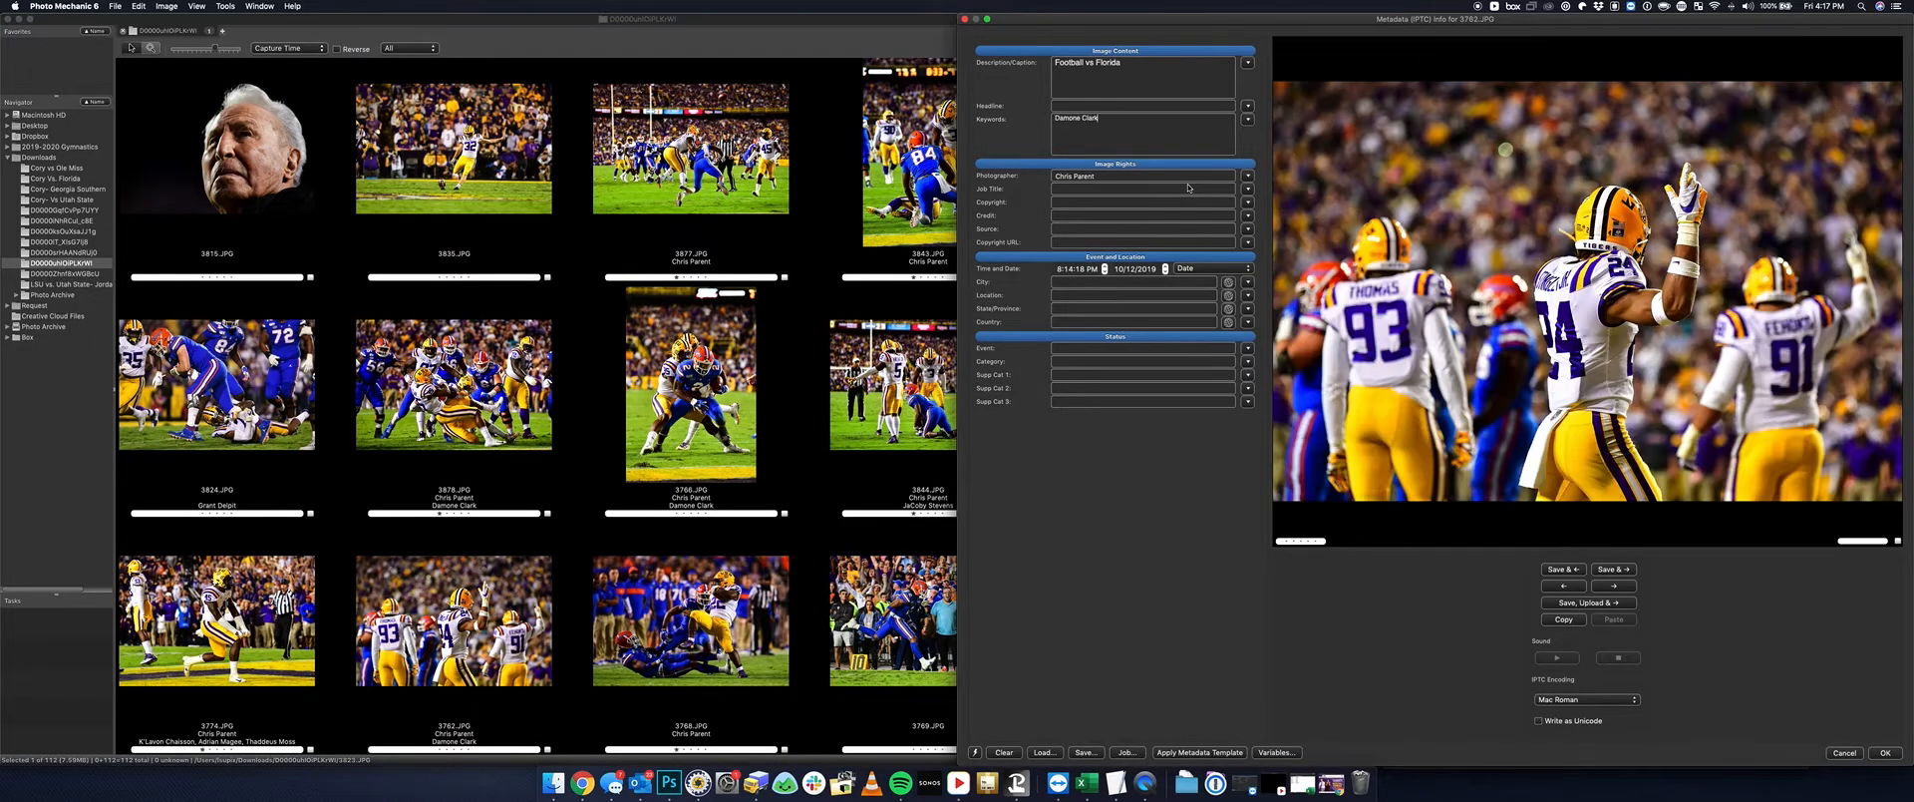
{"action": "key", "text": "super+Right"}
{"action": "key", "text": "super+Right"}
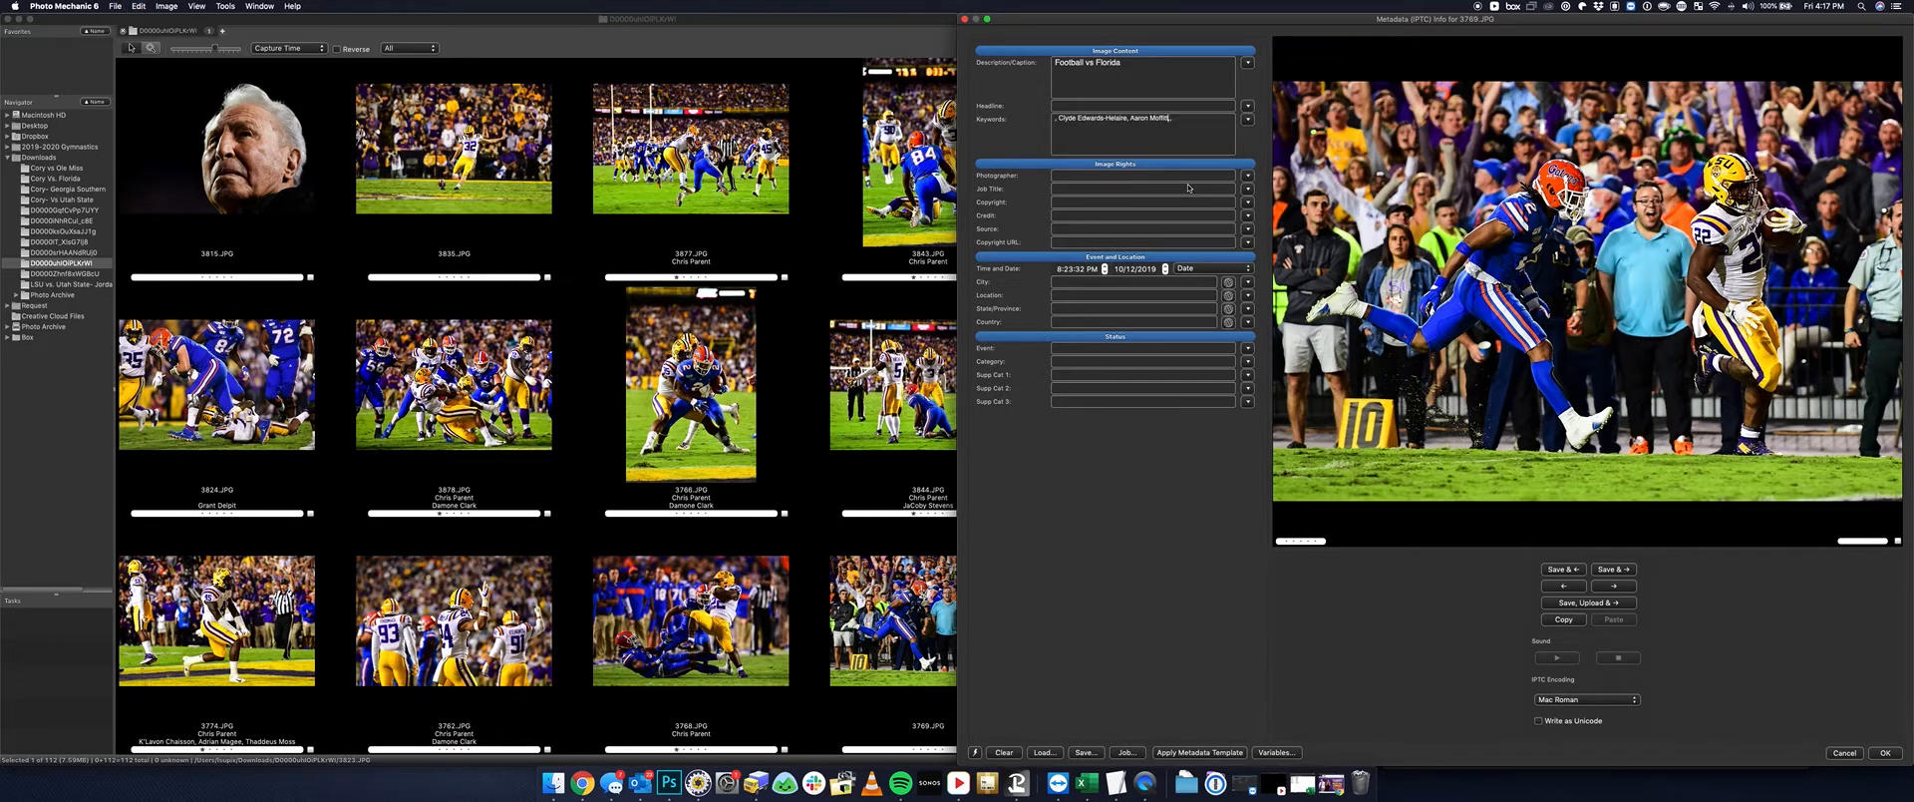
{"action": "key", "text": "super+Right"}
{"action": "key", "text": "super+Right"}
{"action": "key", "text": "super+Right"}
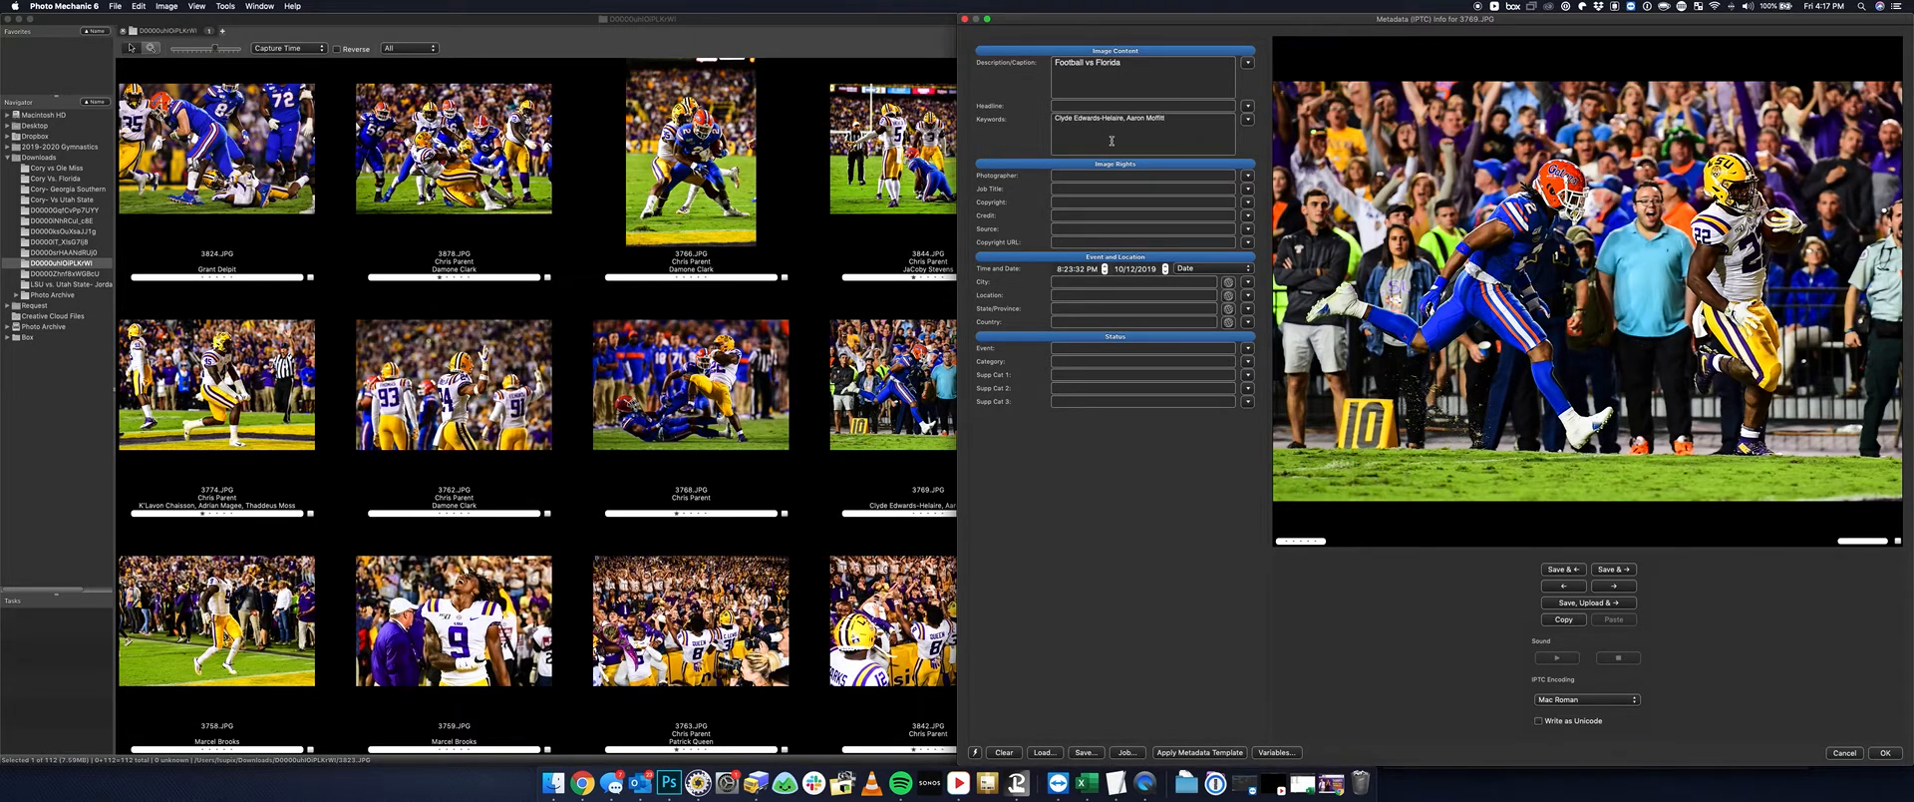
{"action": "key", "text": "Escape"}
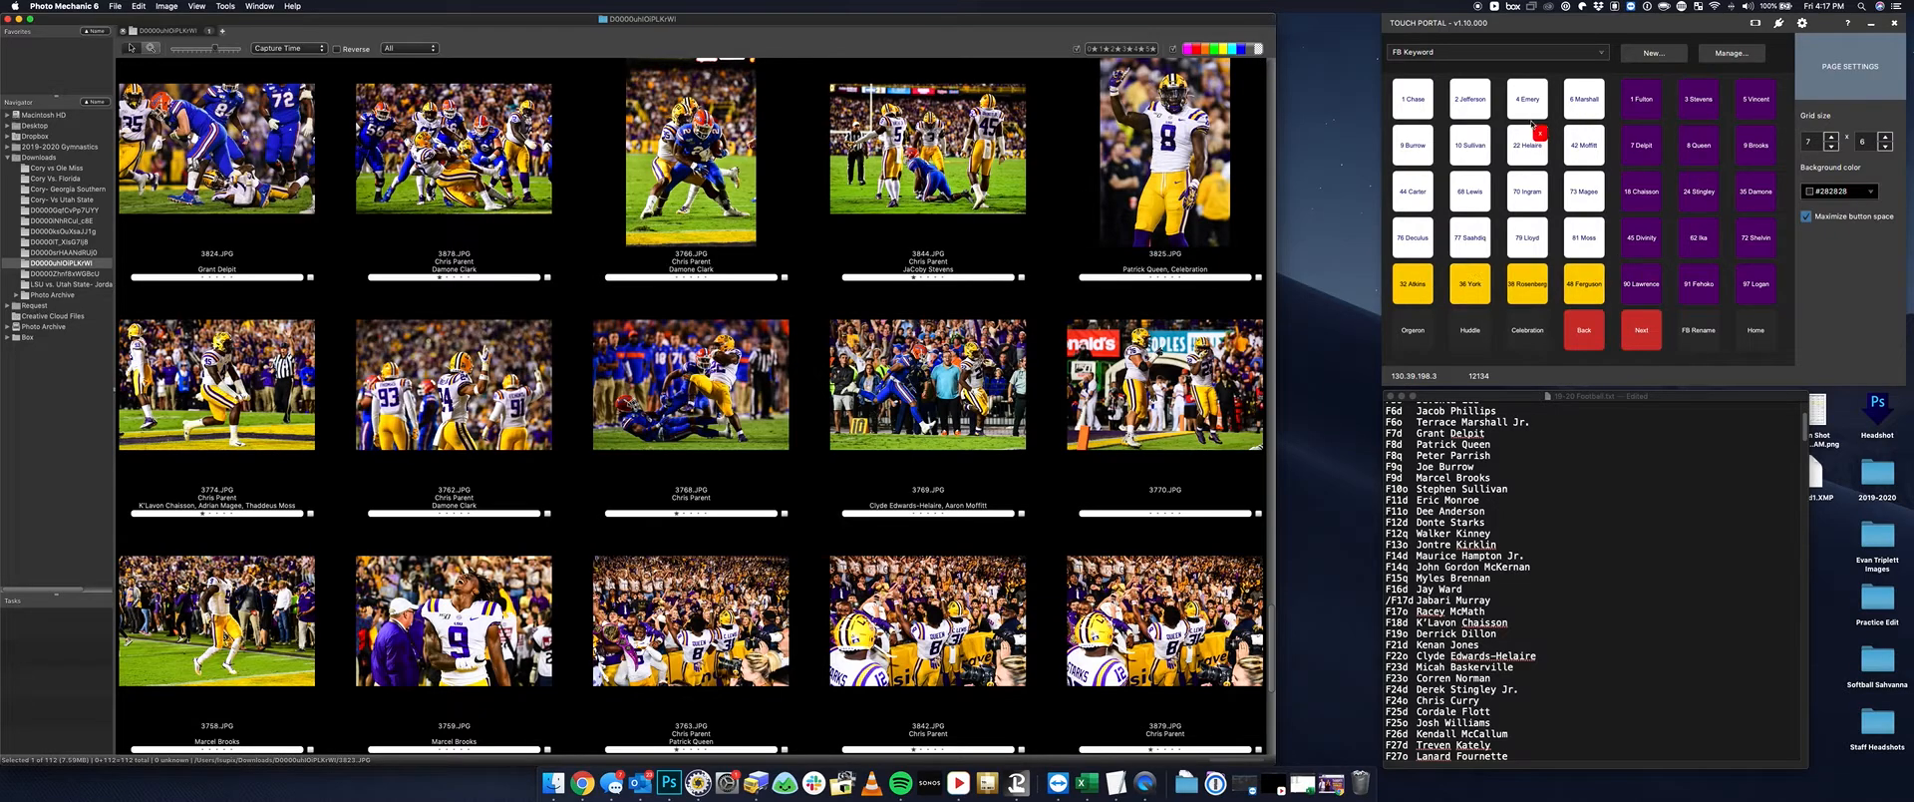
Switch TouchPortal to the Gymnastics Keywording button page
{"action": "left_click", "coordinate": [1556, 52]}
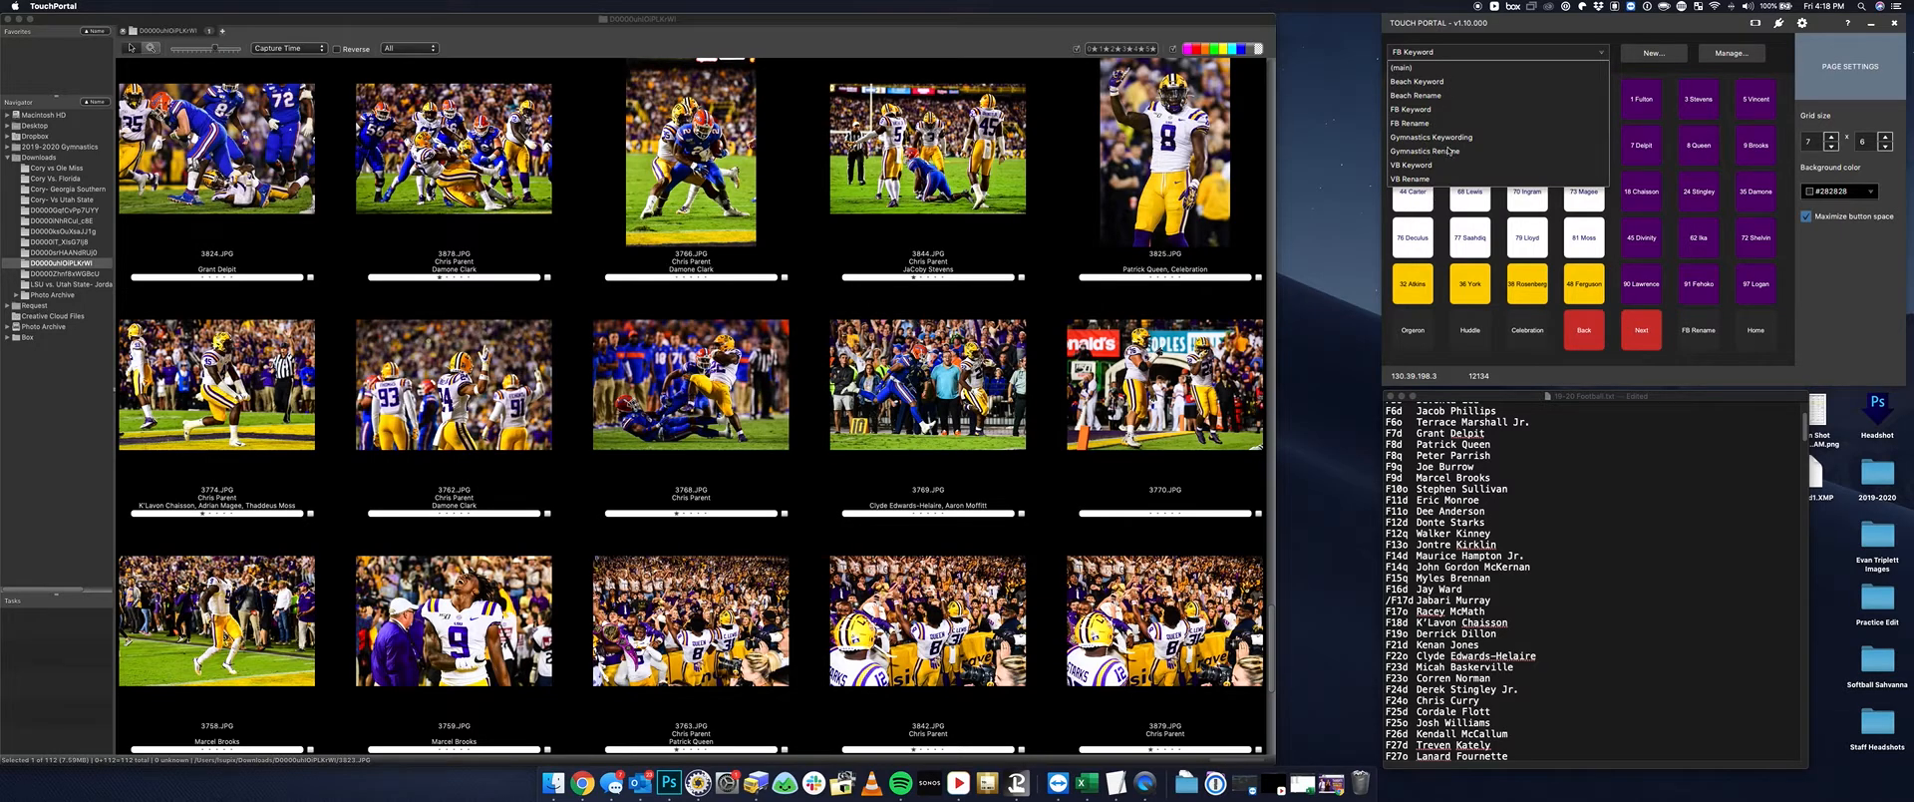
{"action": "left_click", "coordinate": [1453, 138]}
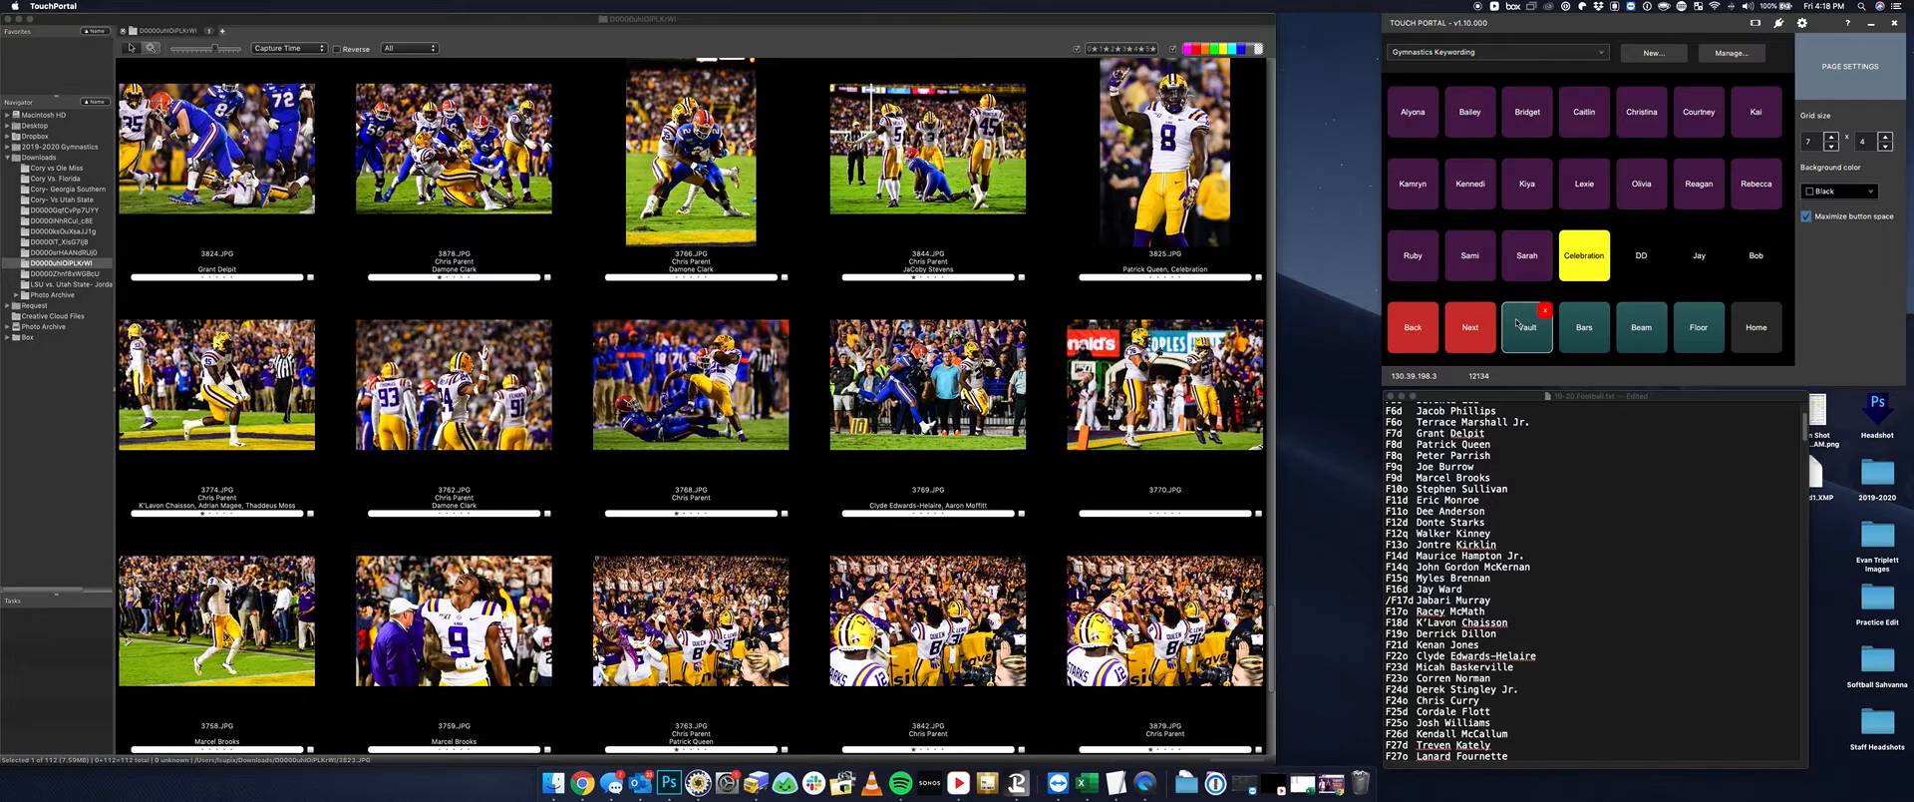
{"action": "left_click", "coordinate": [1167, 161]}
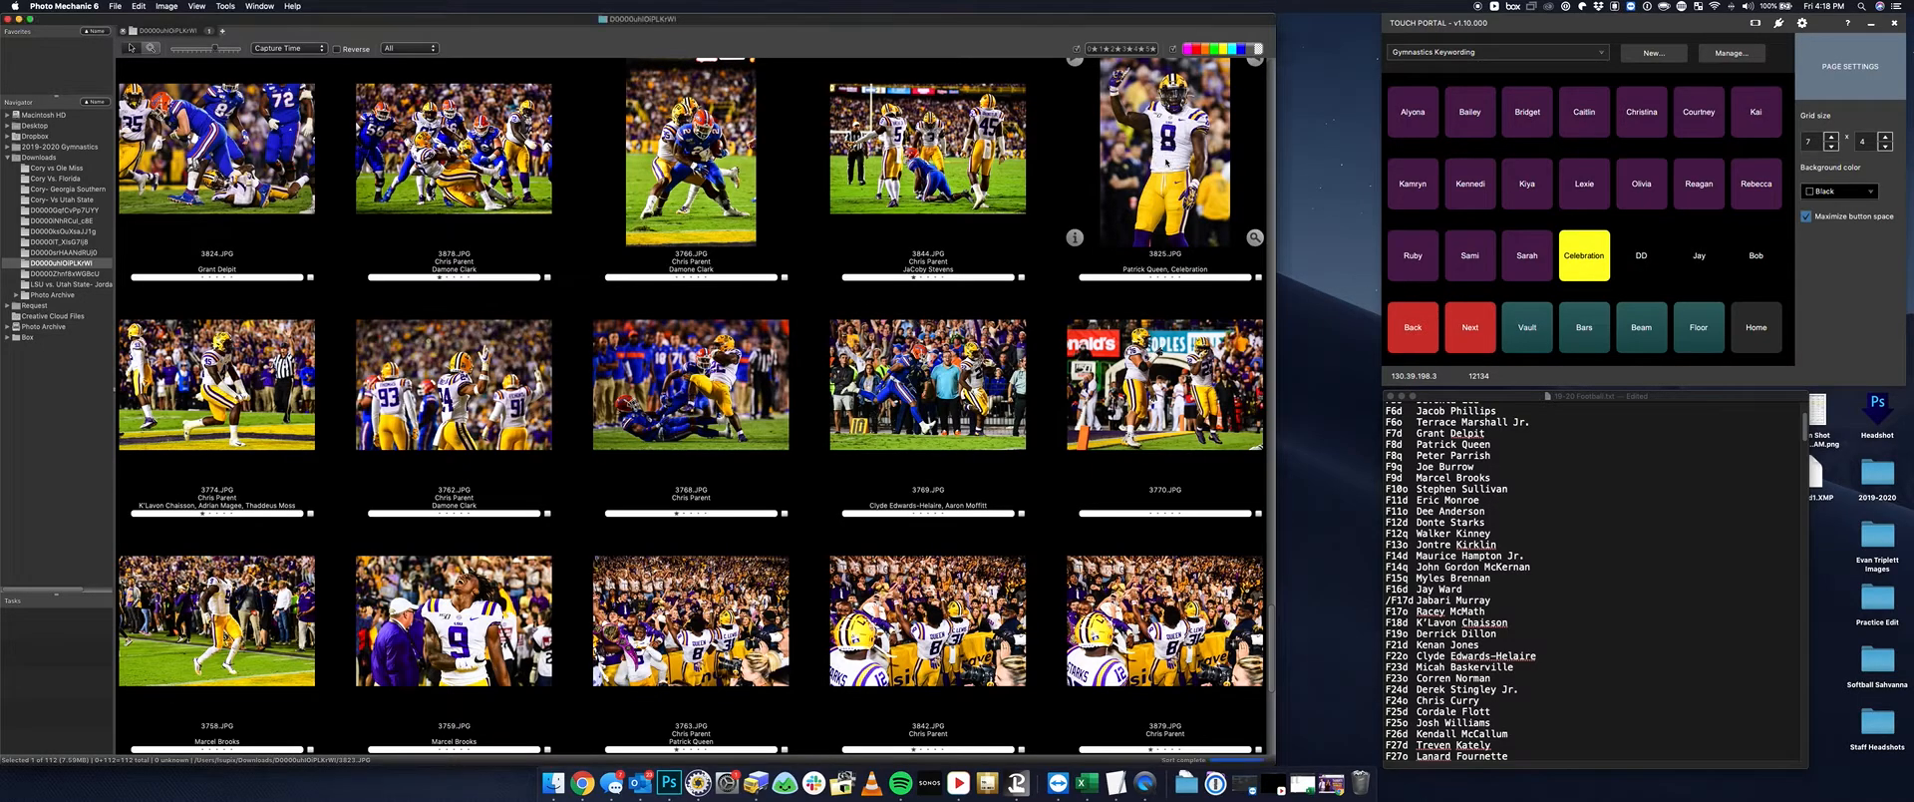
Replace photo 3825.JPG's keywords with a gymnast's name and Celebration
{"action": "left_click", "coordinate": [1167, 162]}
{"action": "key", "text": "super+i"}
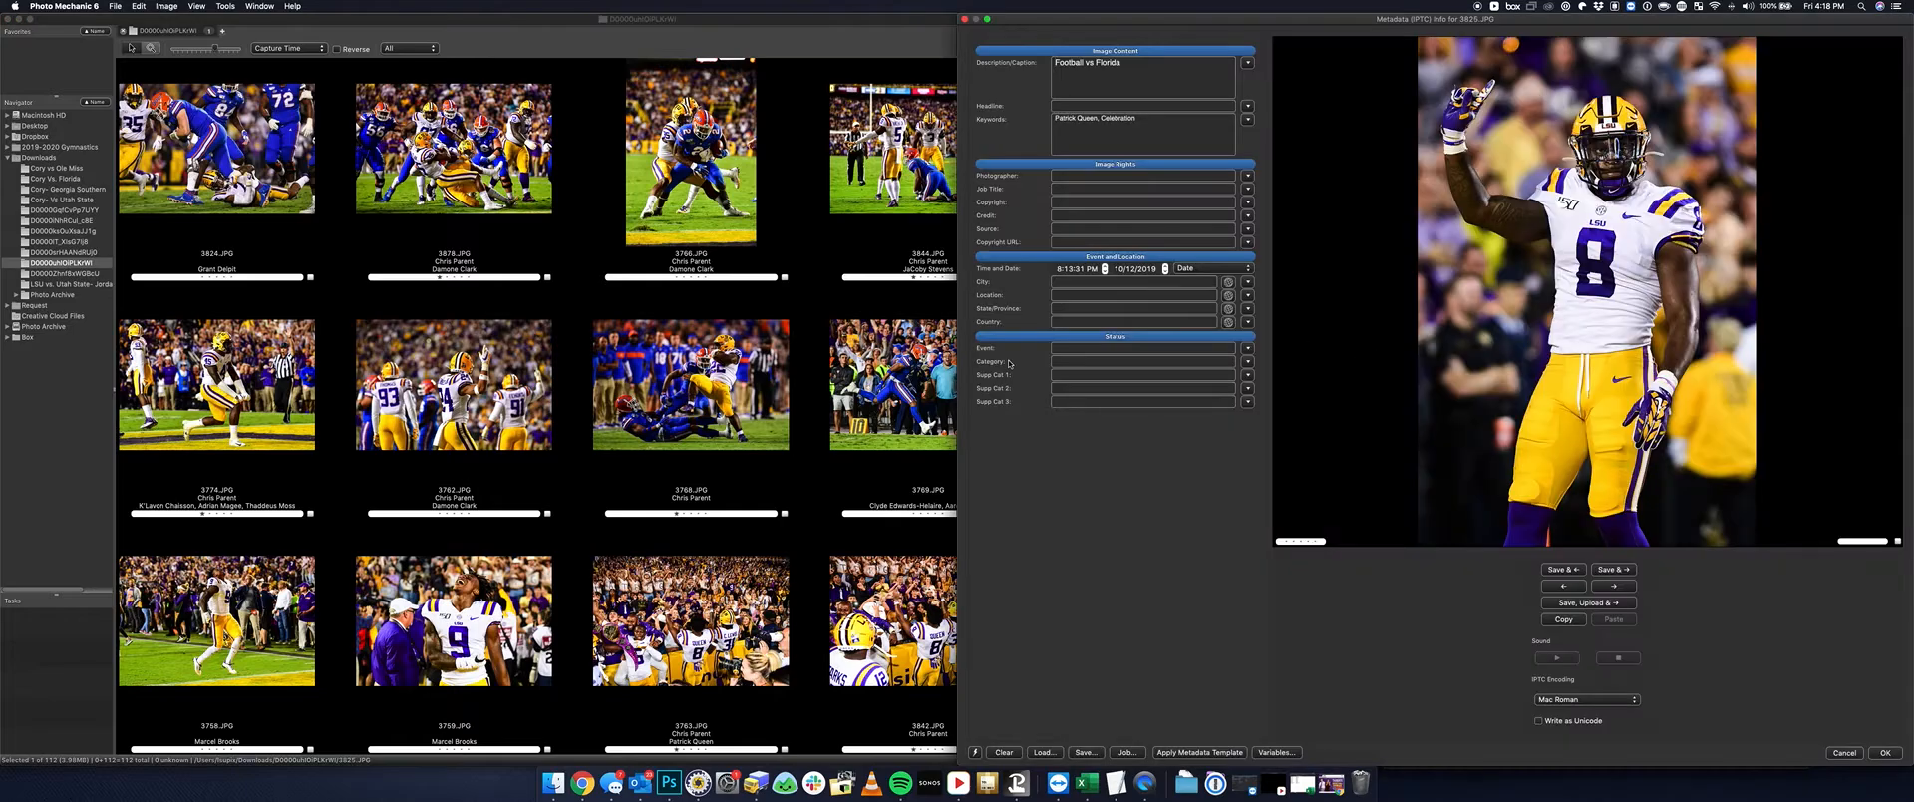
{"action": "left_click", "coordinate": [1198, 152]}
{"action": "key", "text": "super+a"}
{"action": "key", "text": "BackSpace"}
{"action": "type", "text": ", Kamryn Ryan"}
{"action": "type", "text": ", Celebration"}
{"action": "type", "text": ", fans"}
On photo 3768, type gymnast names with bars and Celebration, then clear Keywords and close
{"action": "key", "text": "super+Right"}
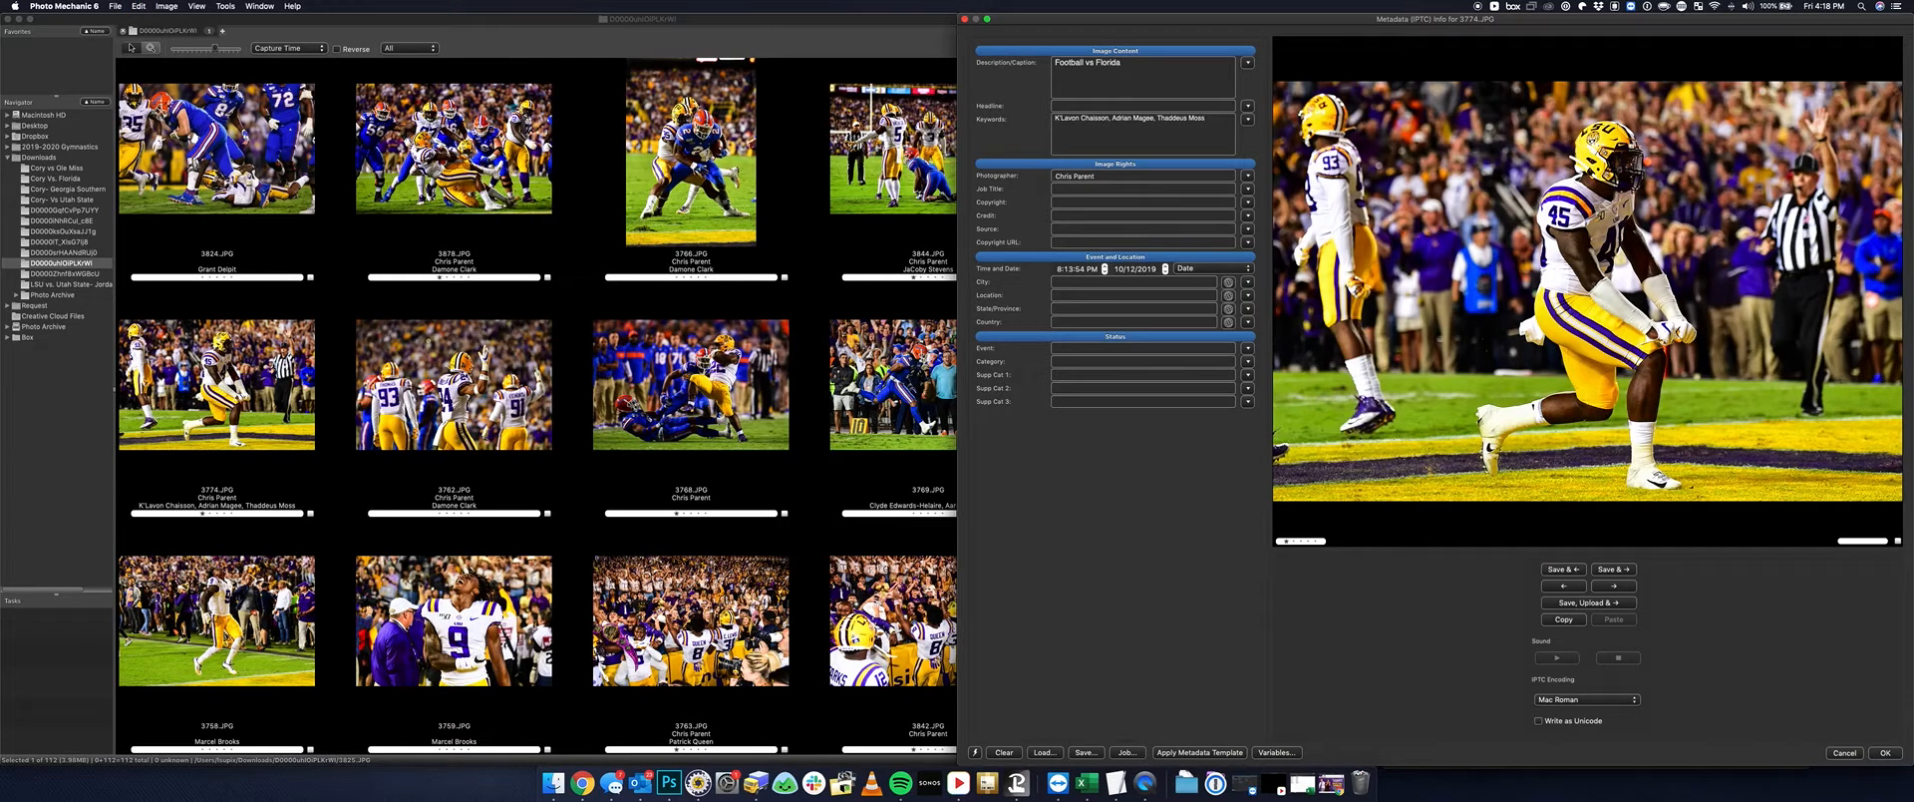
{"action": "key", "text": "super+Left"}
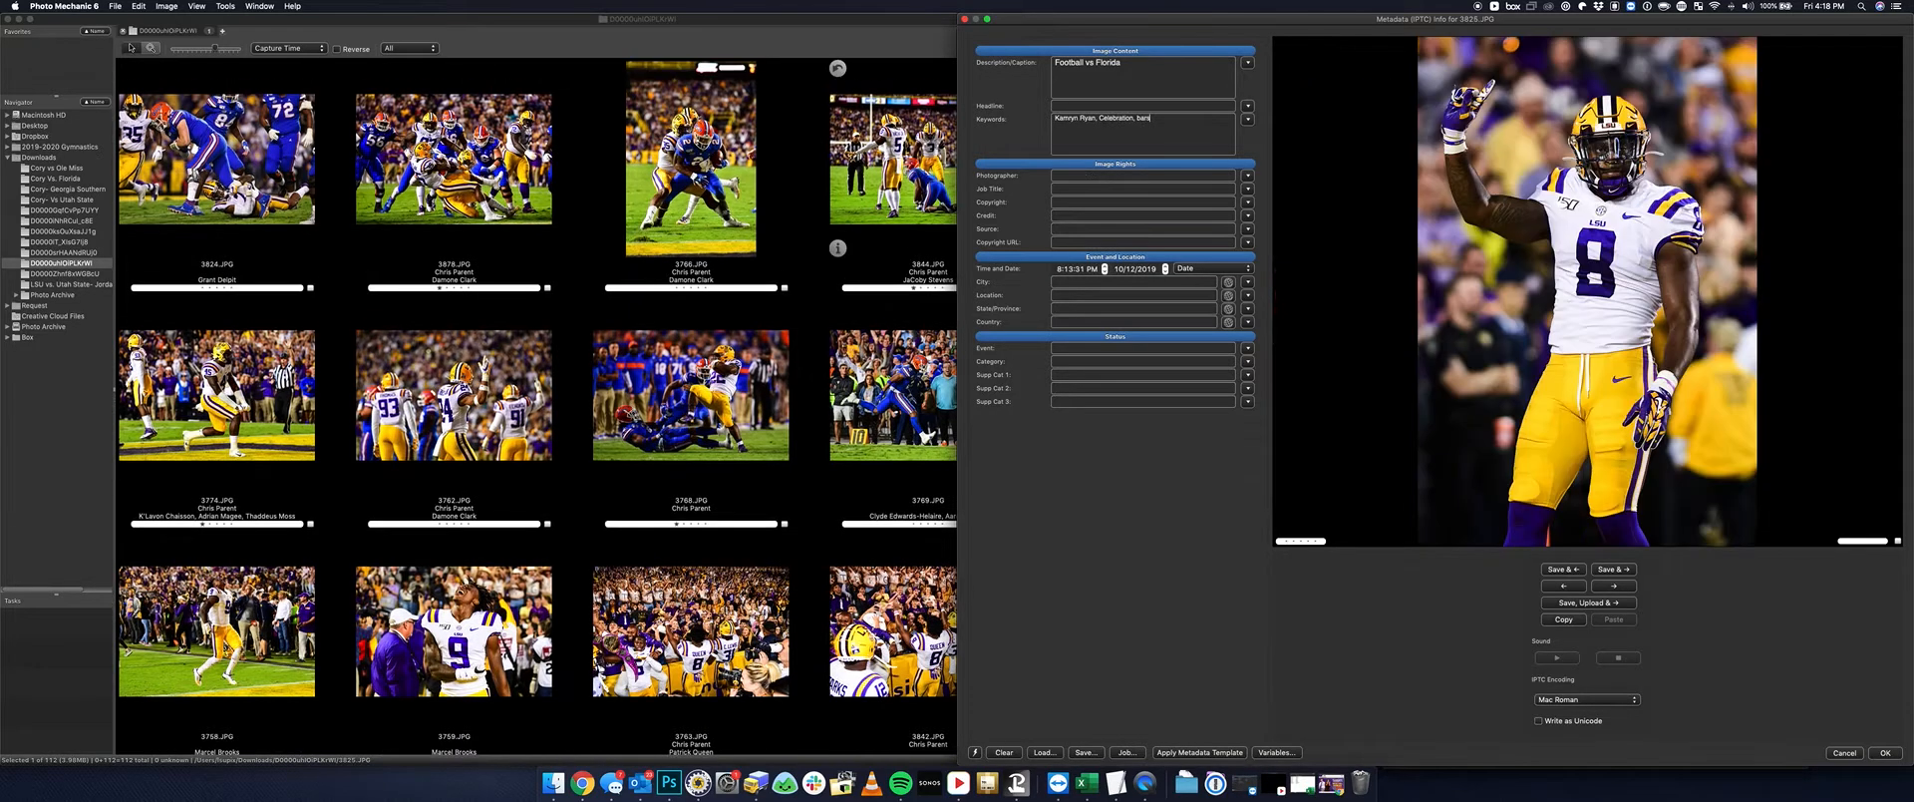
{"action": "key", "text": "super+Right"}
{"action": "key", "text": "super+Left"}
{"action": "key", "text": "super+Right"}
{"action": "key", "text": "super+Right"}
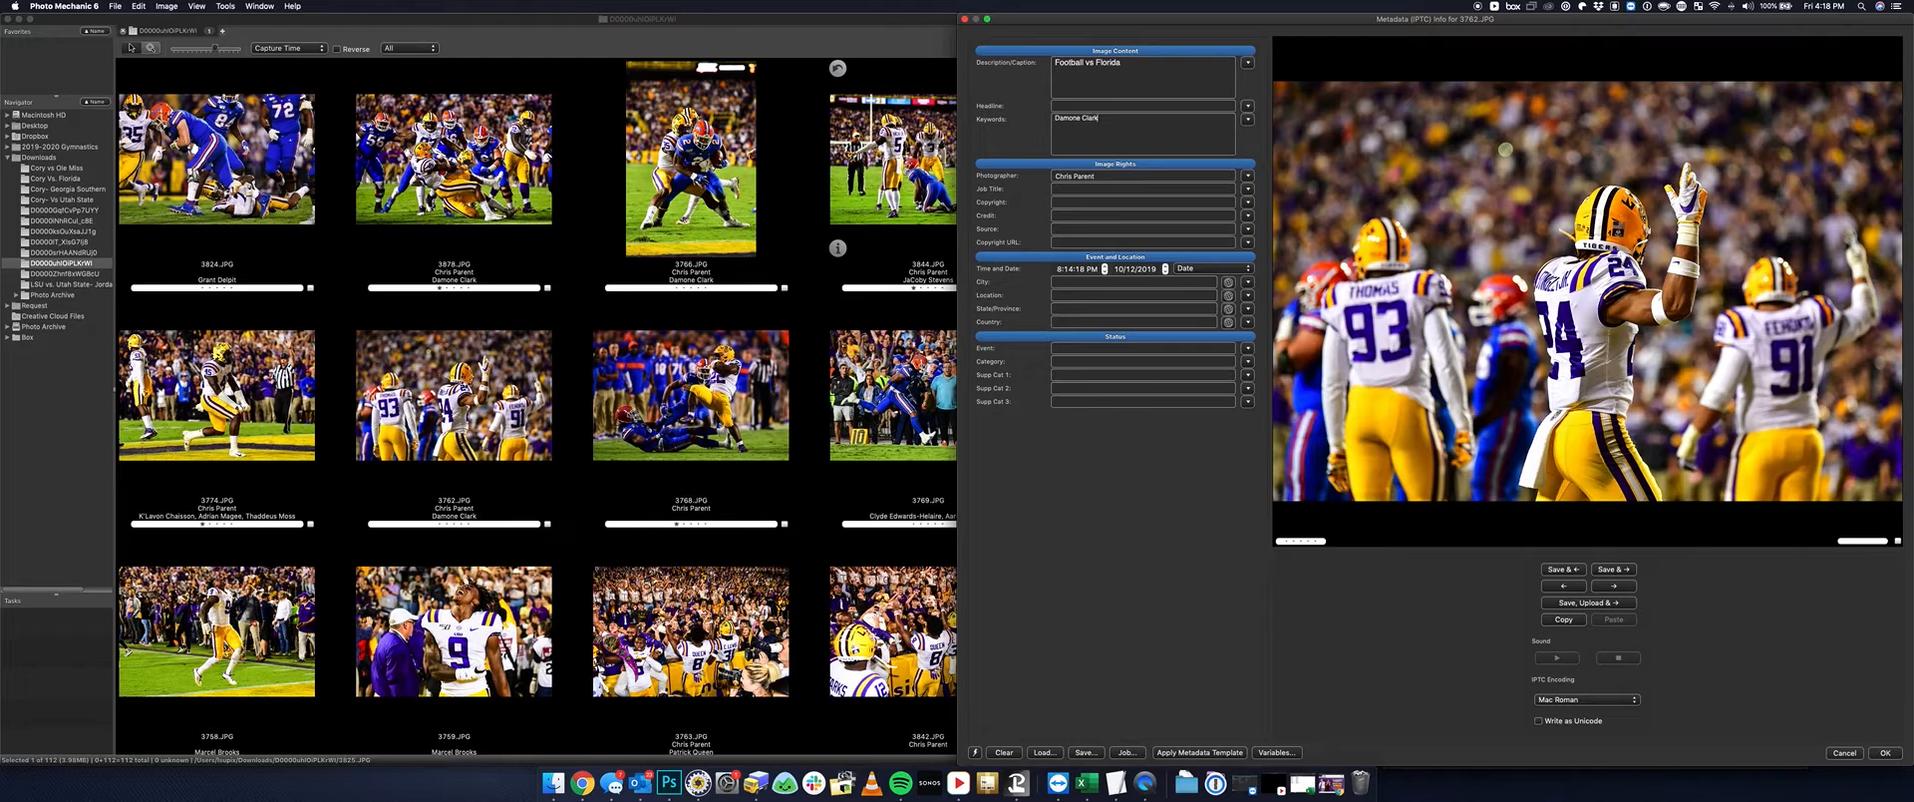
{"action": "key", "text": "super+Right"}
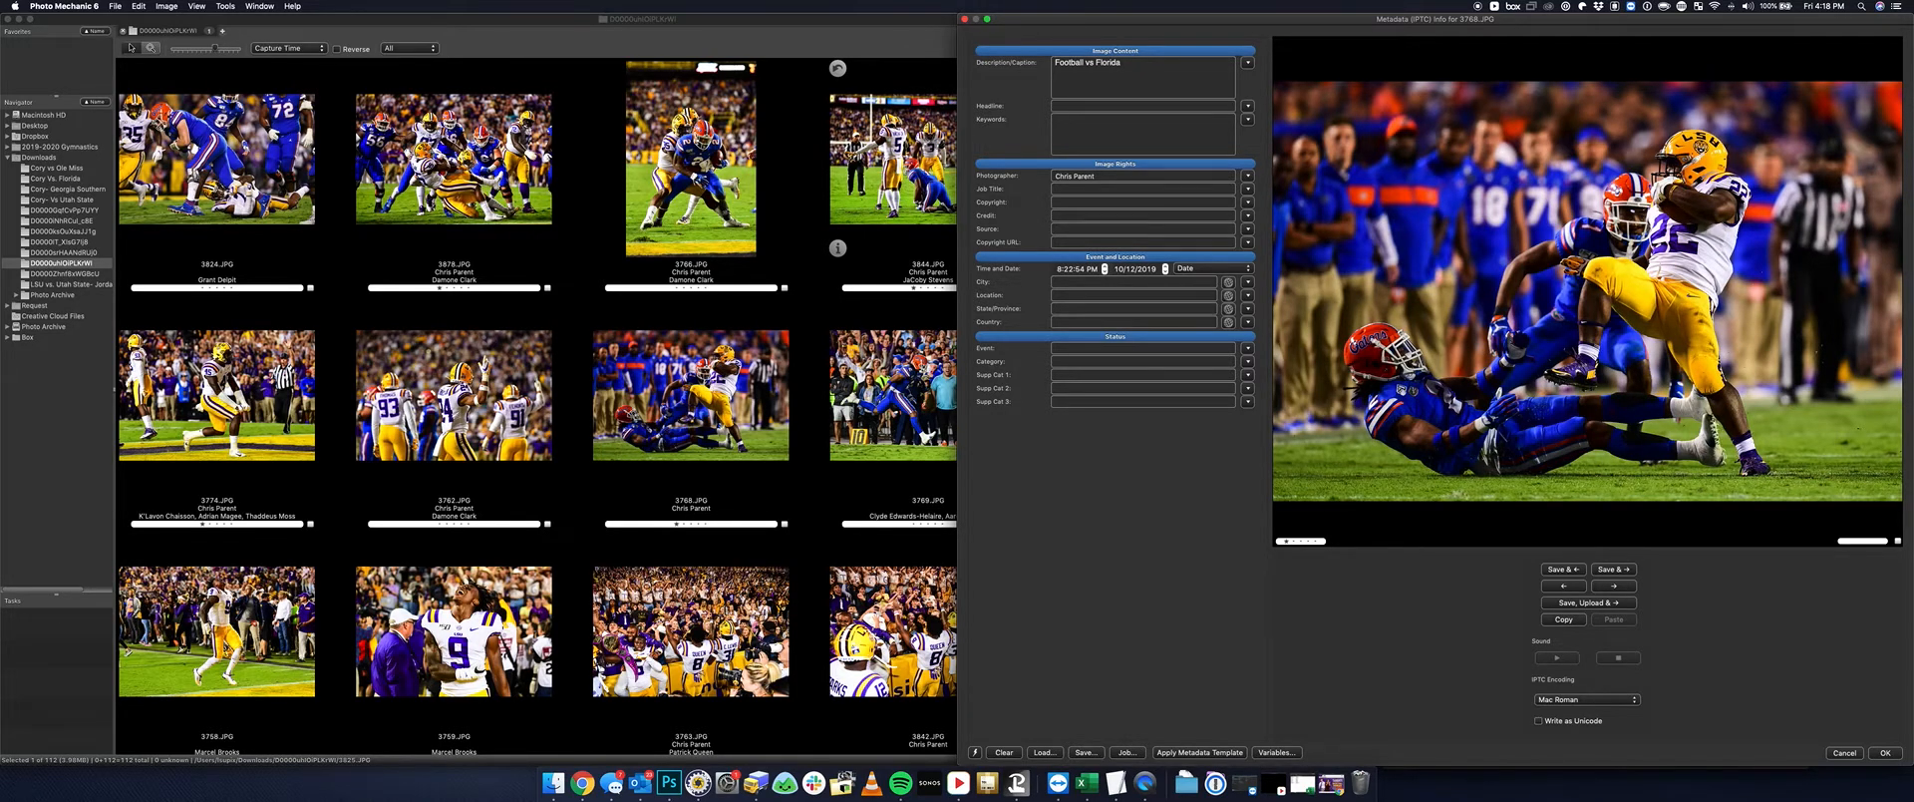
{"action": "type", "text": ", Kiya Johnson, Lexi Nibbs, Olivia Gunter, bars, Celebration"}
{"action": "key", "text": "super+a"}
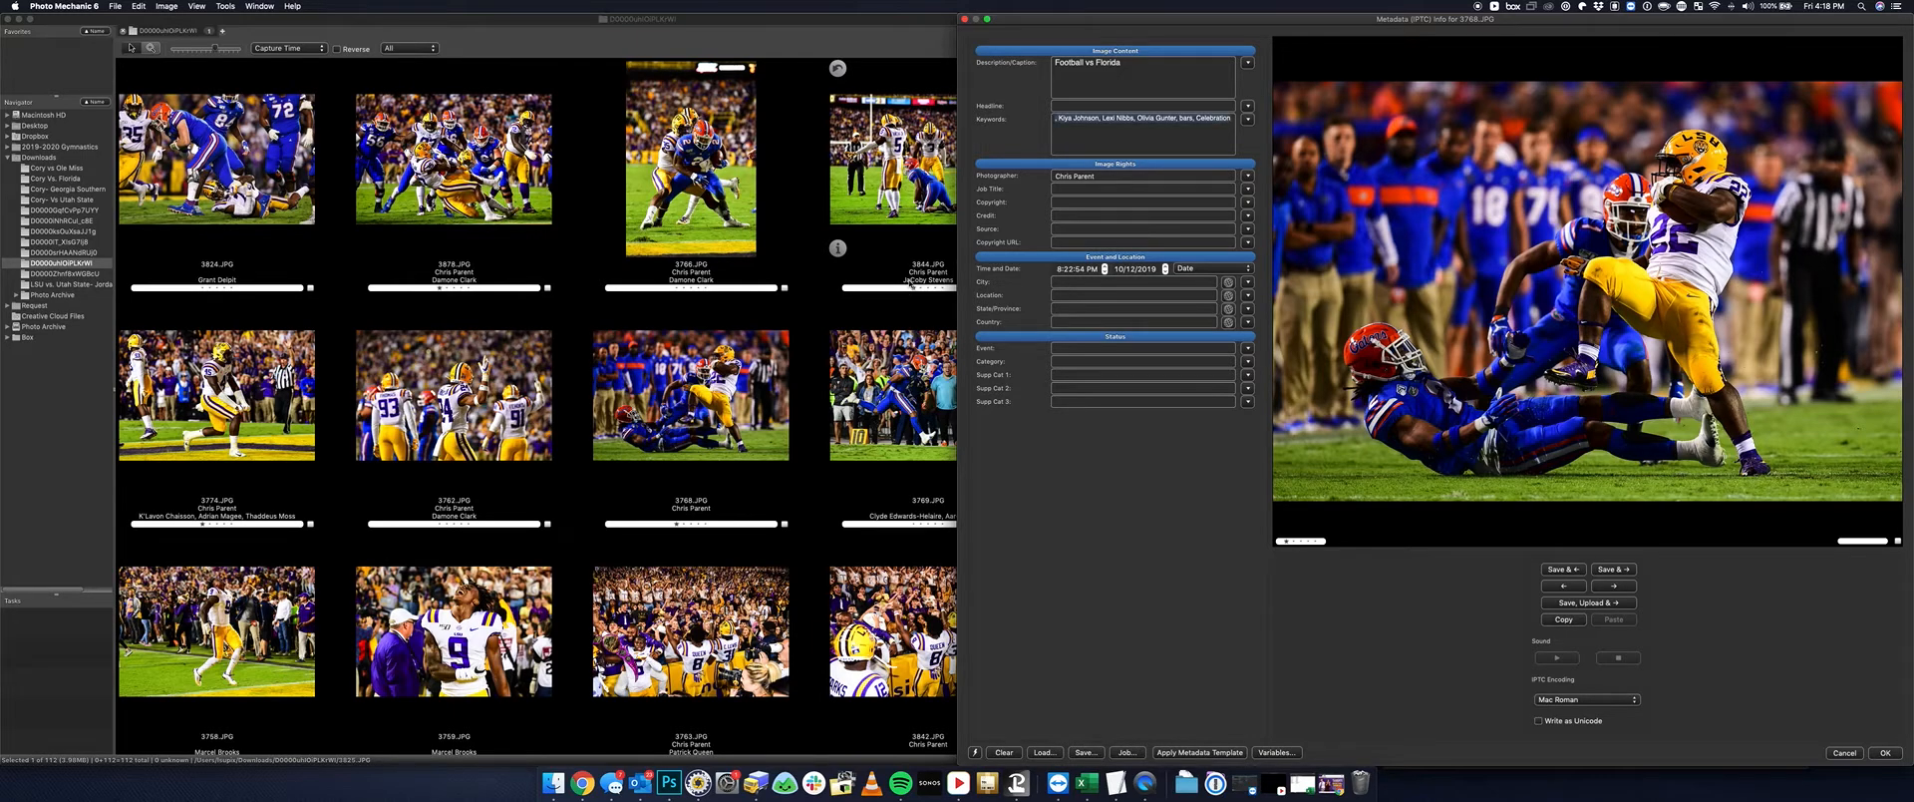
{"action": "key", "text": "BackSpace"}
{"action": "key", "text": "Return"}
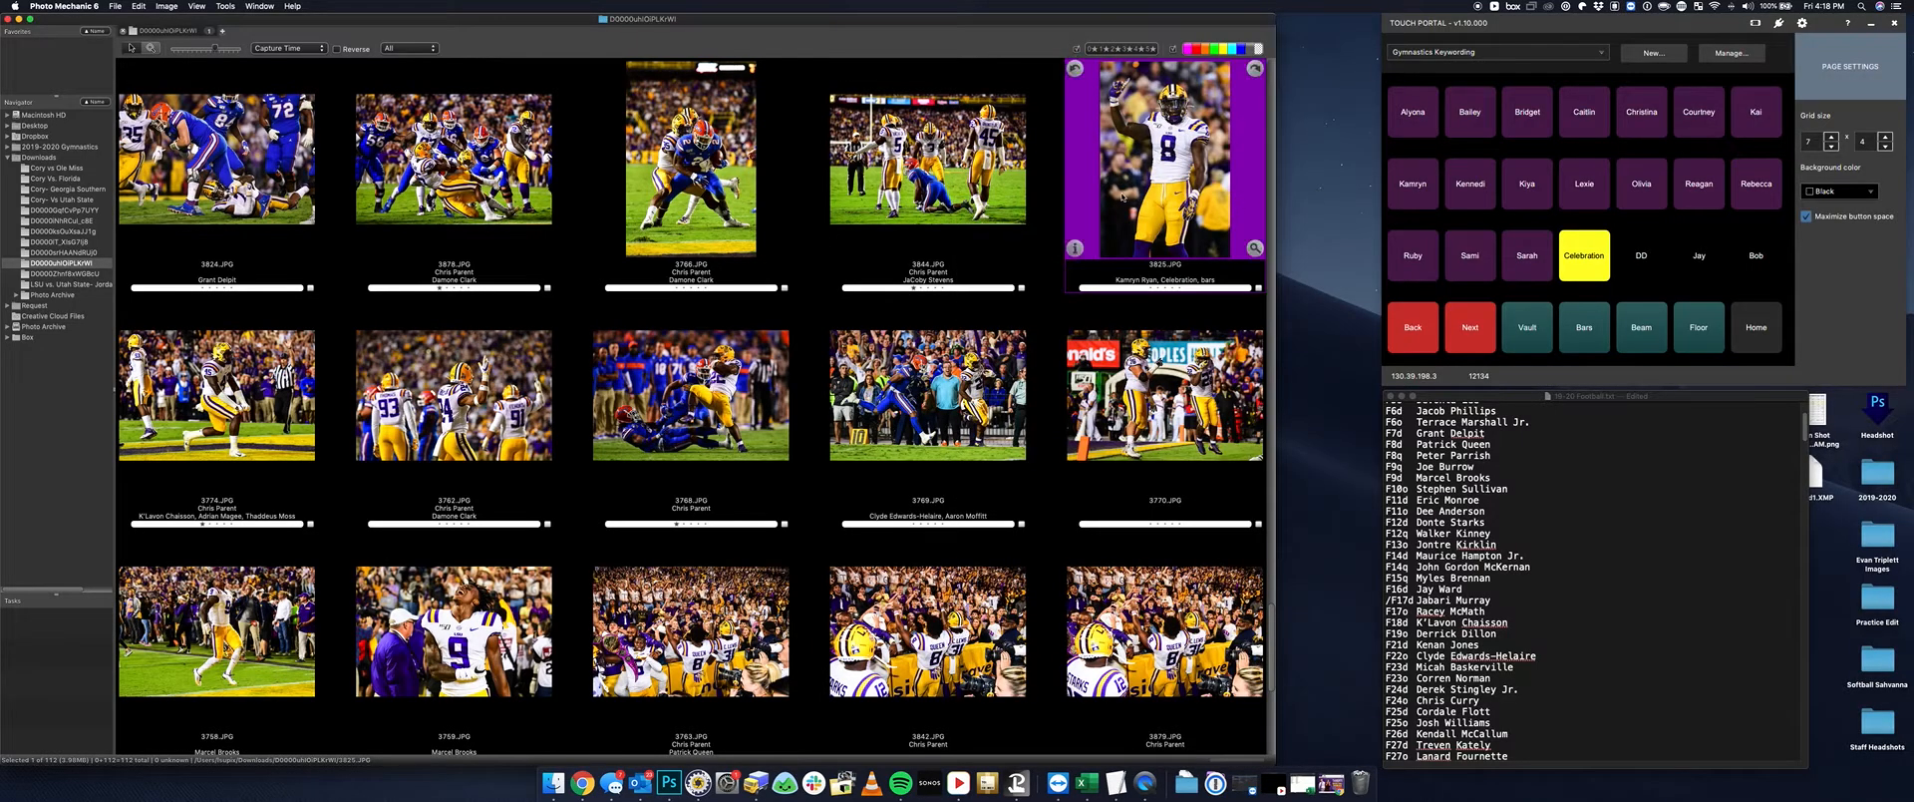
Scroll the contact sheet to the suit-and-tie photos from 3757, then activate TouchPortal
{"action": "scroll", "coordinate": [1123, 197], "scroll_direction": "down", "scroll_amount": 2}
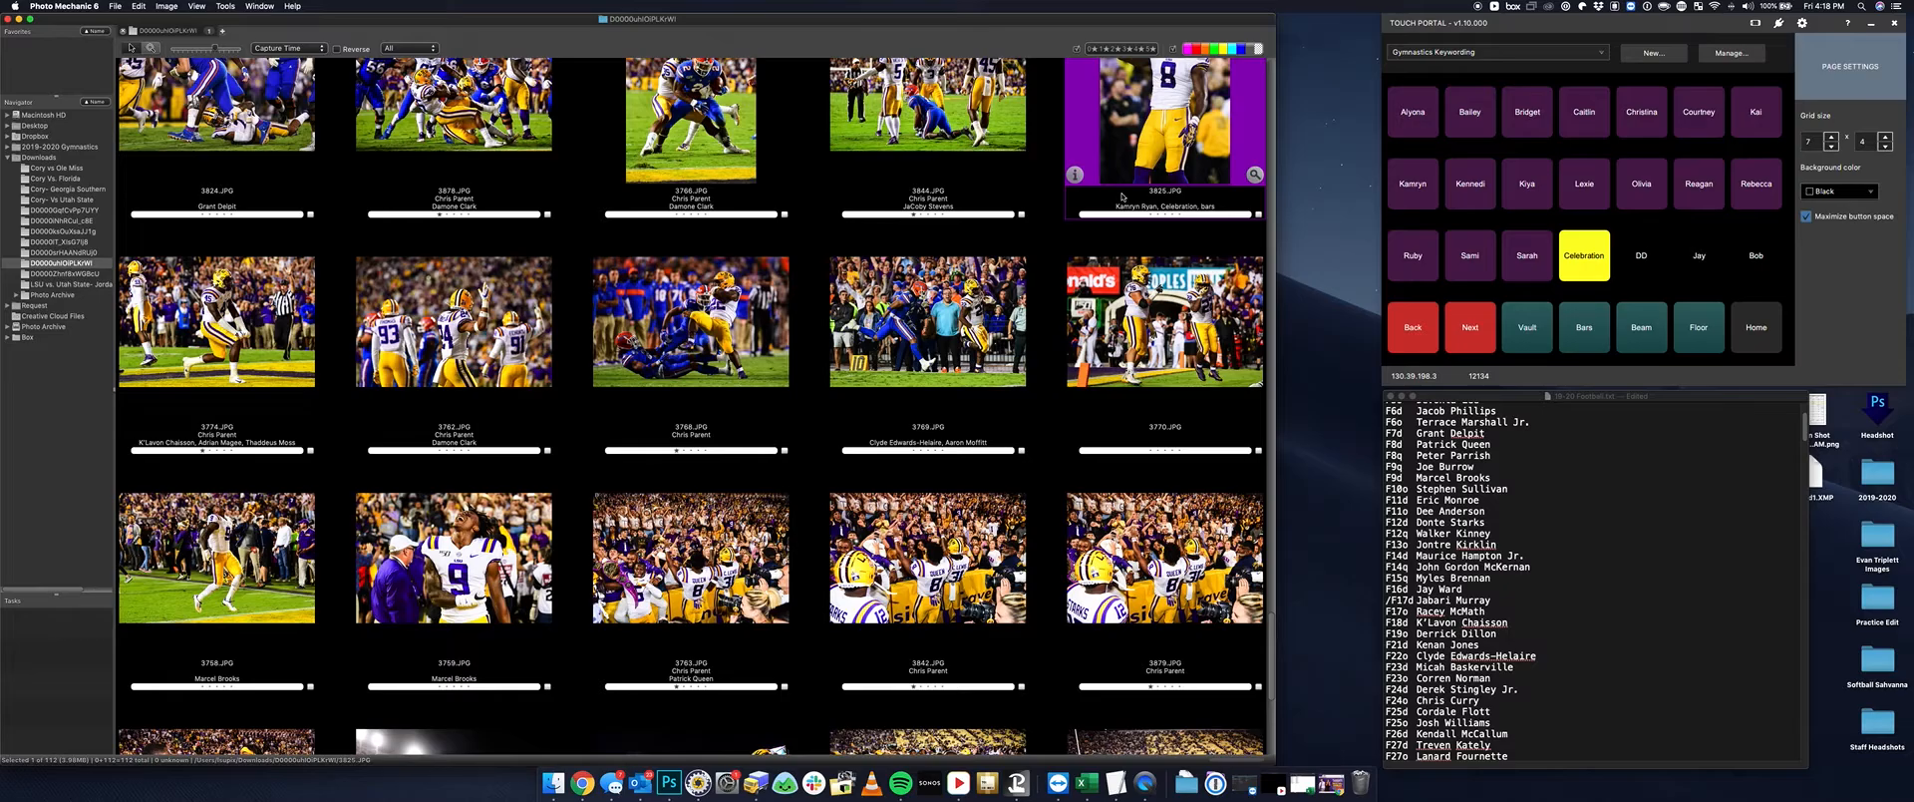
{"action": "scroll", "coordinate": [1082, 279], "scroll_direction": "down", "scroll_amount": 10}
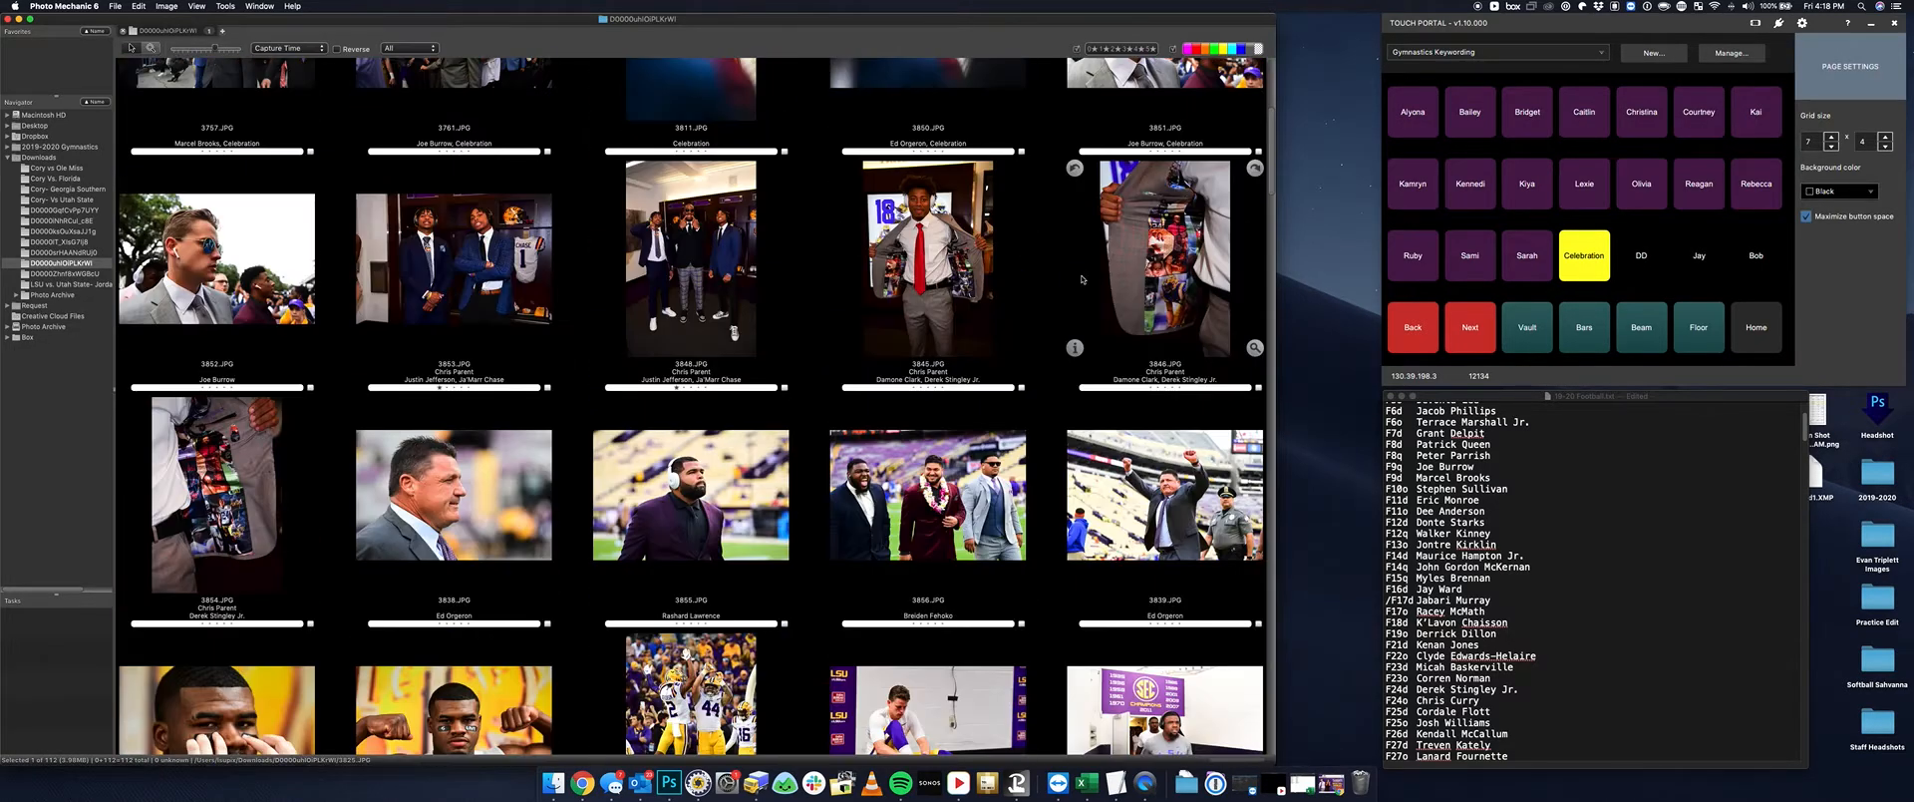
{"action": "scroll", "coordinate": [1076, 275], "scroll_direction": "up", "scroll_amount": 4}
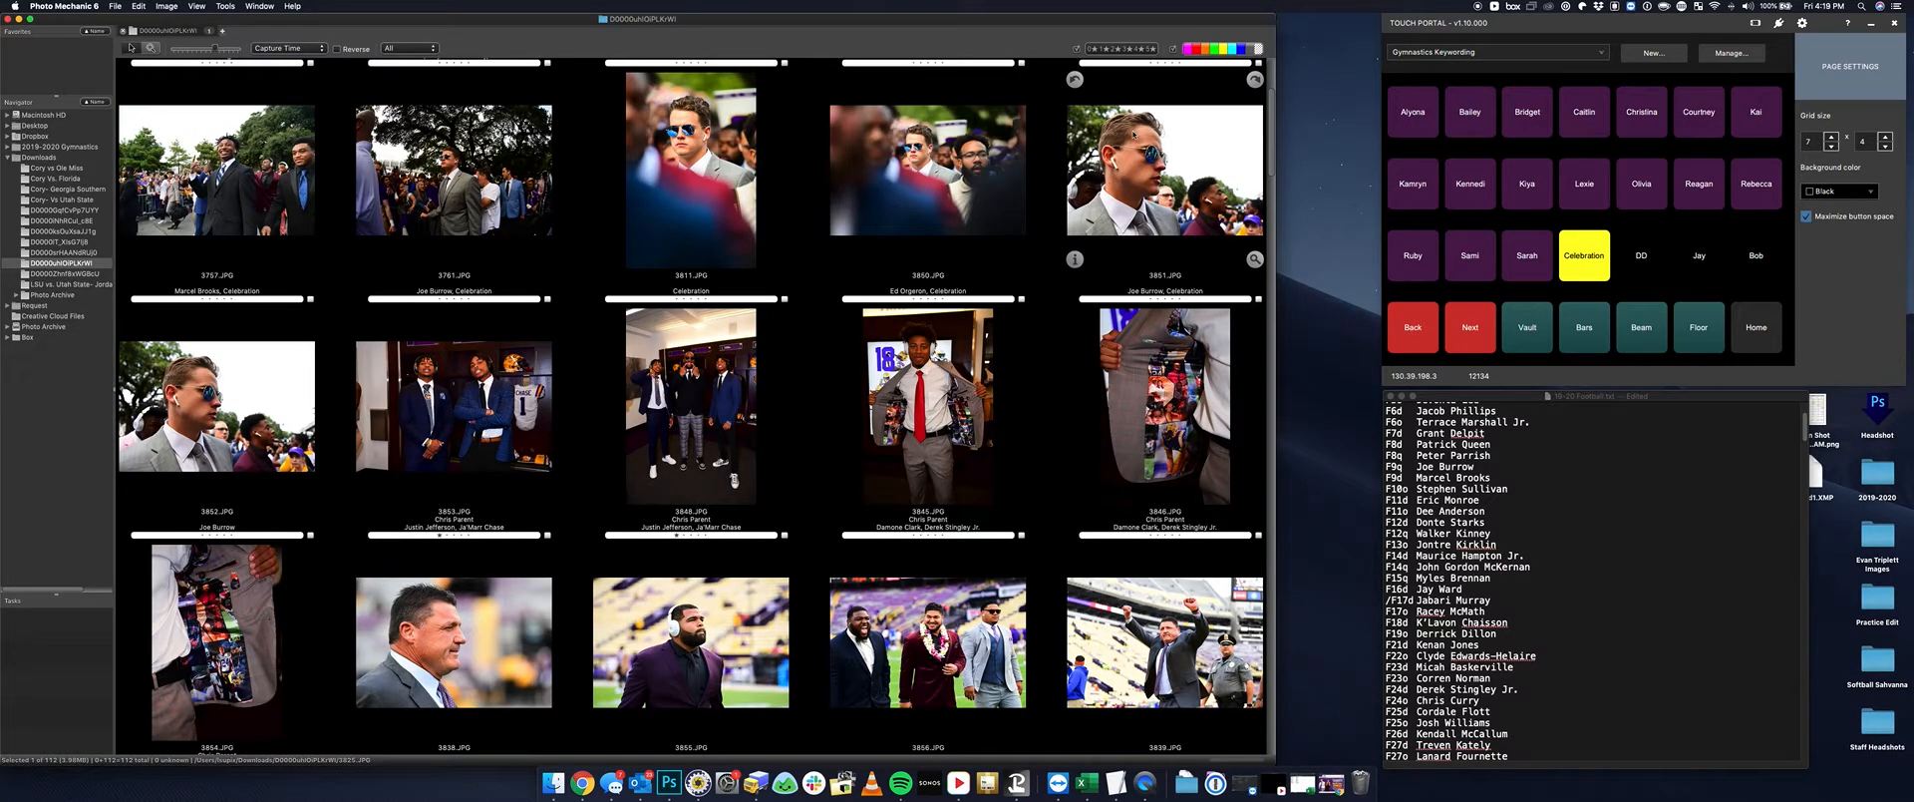
{"action": "left_click", "coordinate": [1482, 30]}
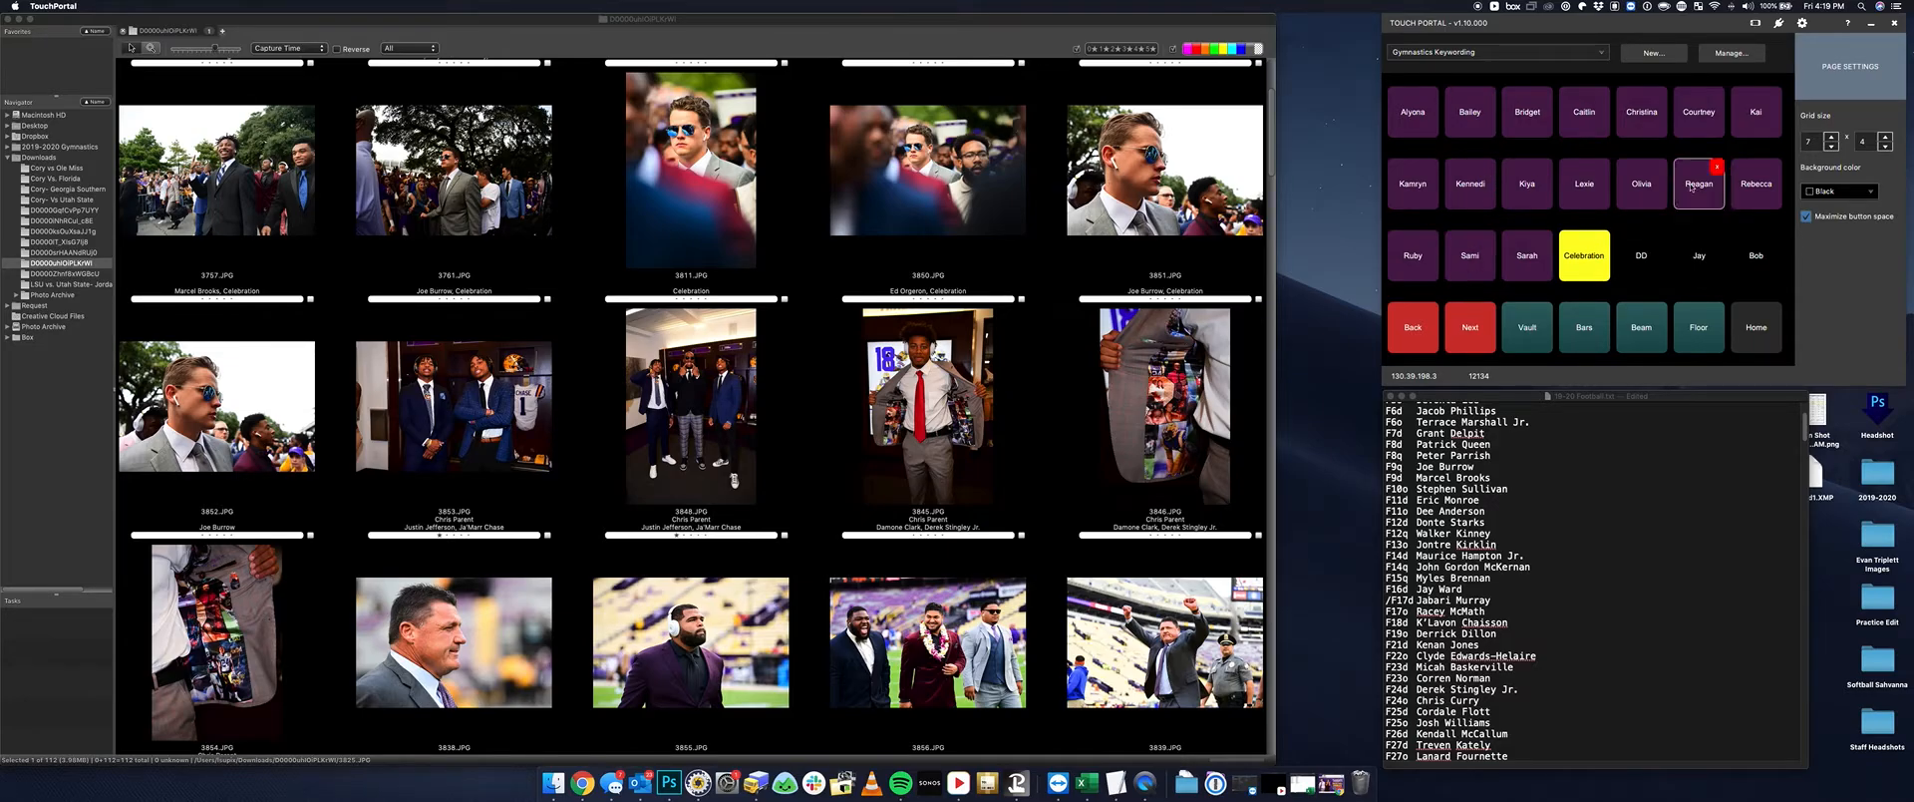
Glance at the Olivia button's editor unchanged, then raise the page grid to five rows
{"action": "left_click", "coordinate": [1637, 193]}
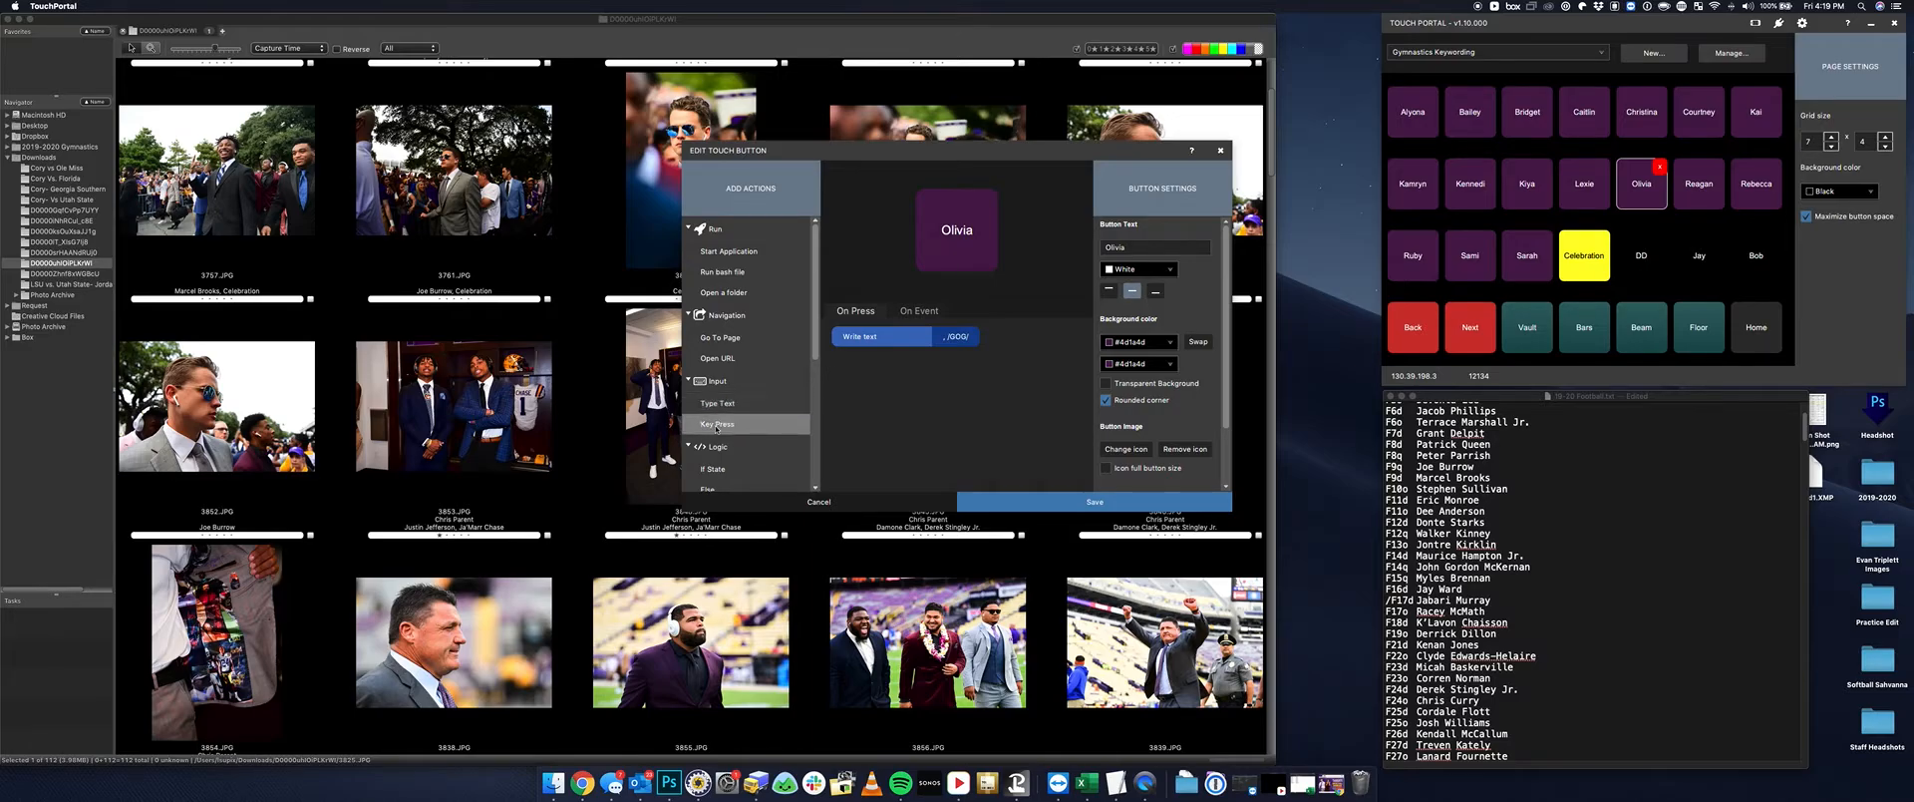
{"action": "left_click", "coordinate": [1220, 150]}
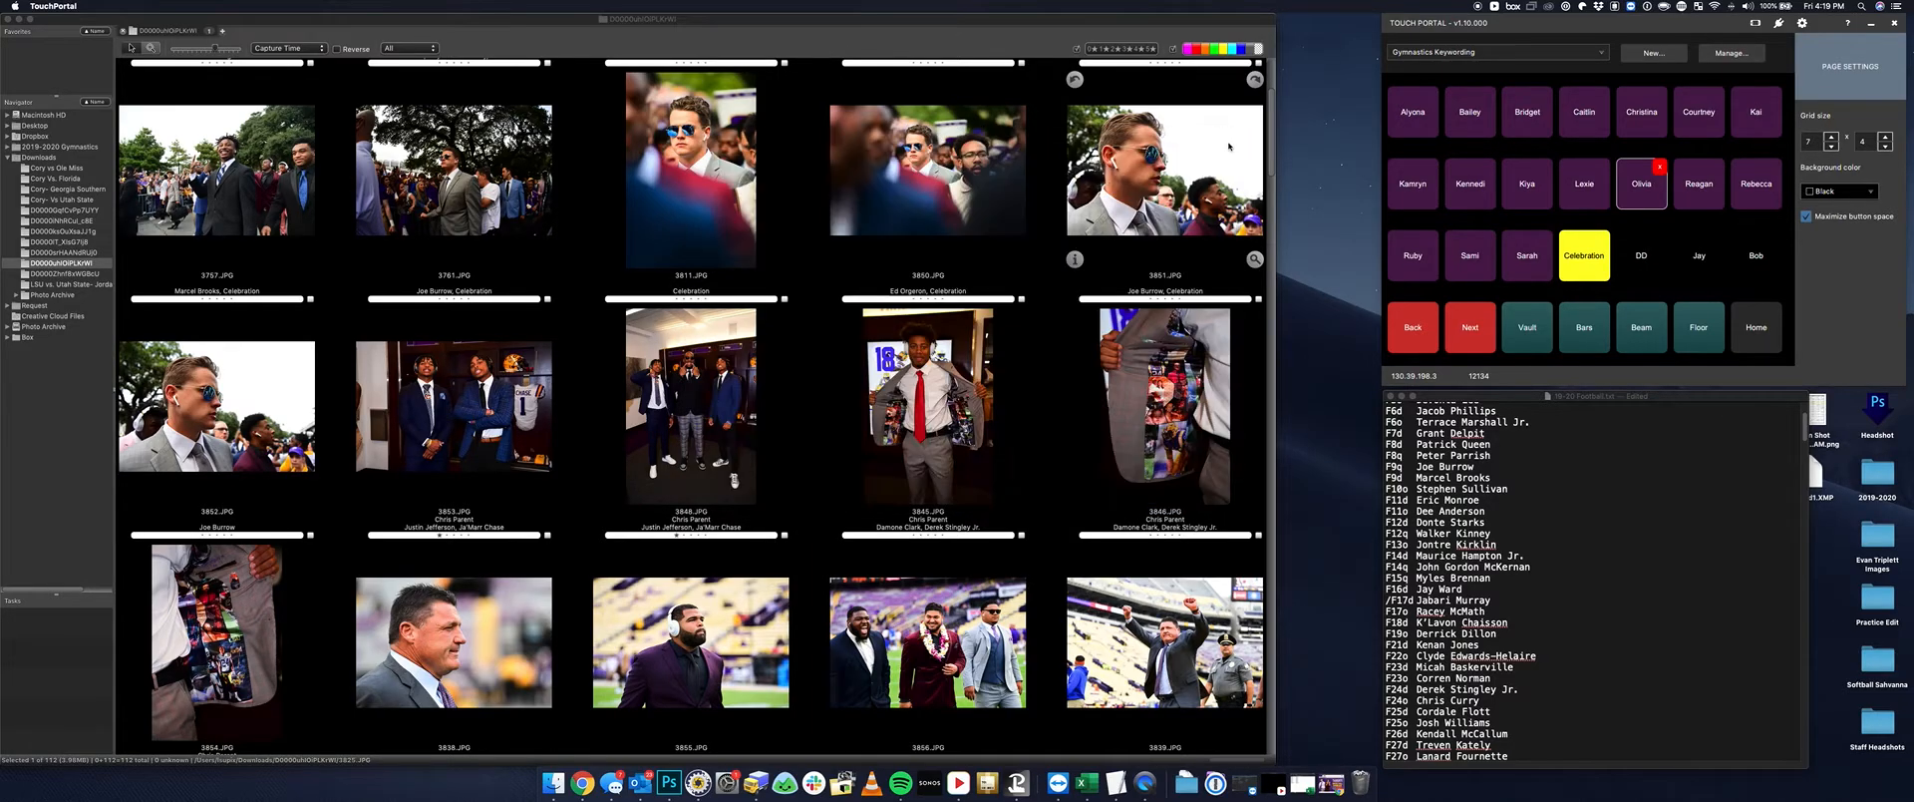
{"action": "left_click", "coordinate": [1885, 136]}
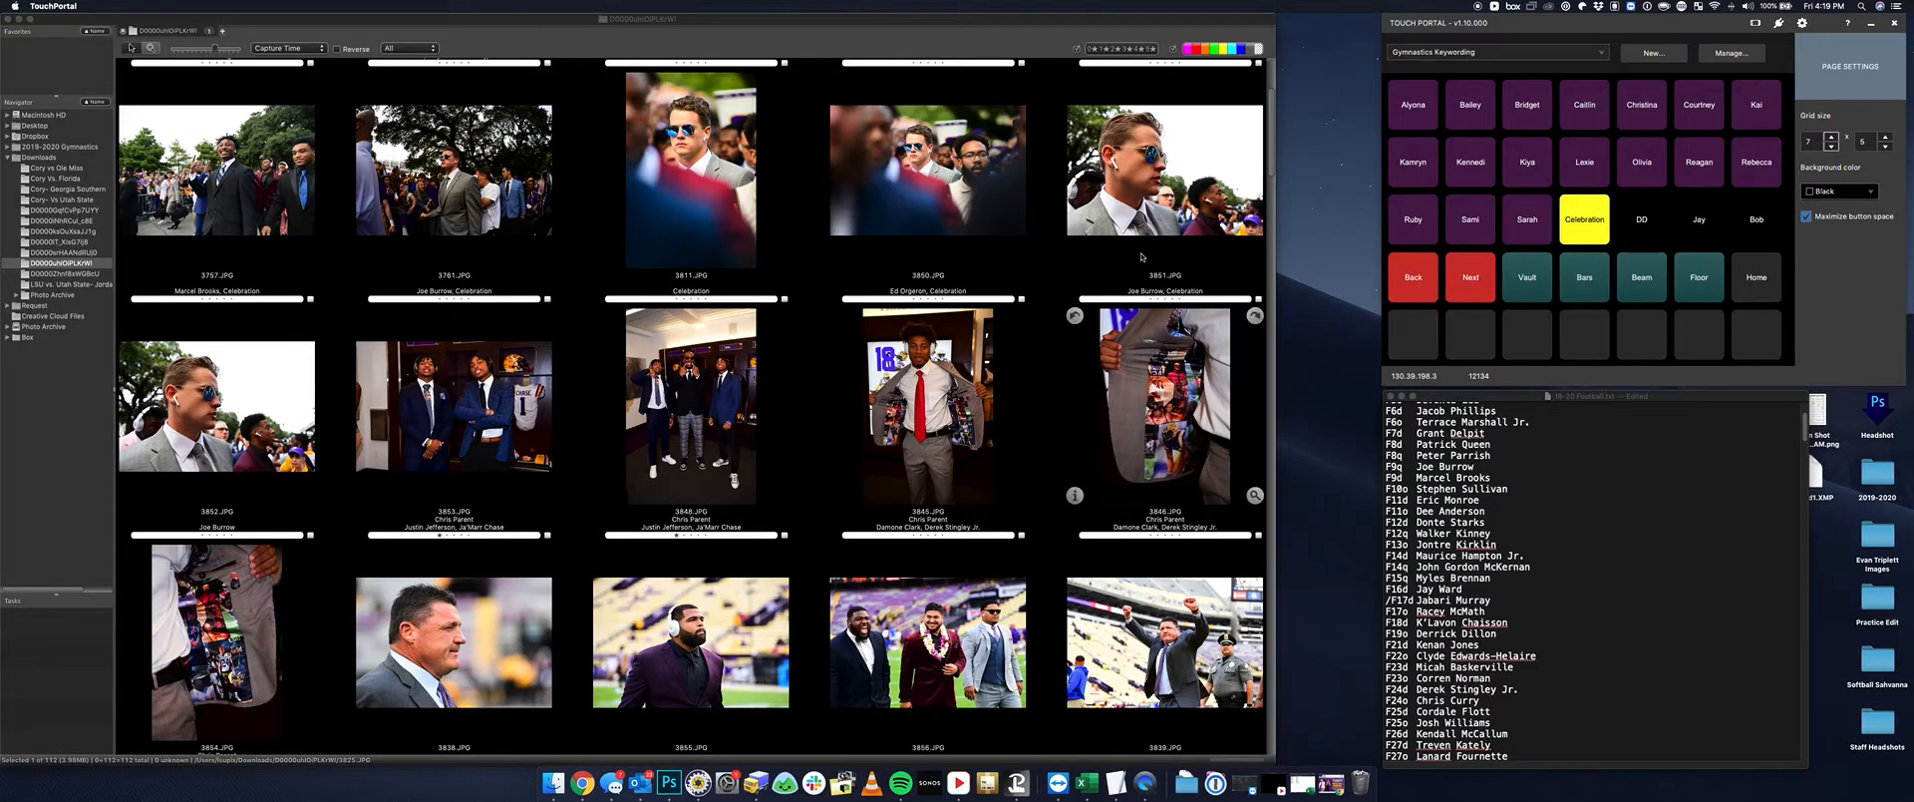
Create an 'IPTC Panel' button in the new fifth row that sends the I key press
{"action": "left_click", "coordinate": [1414, 334]}
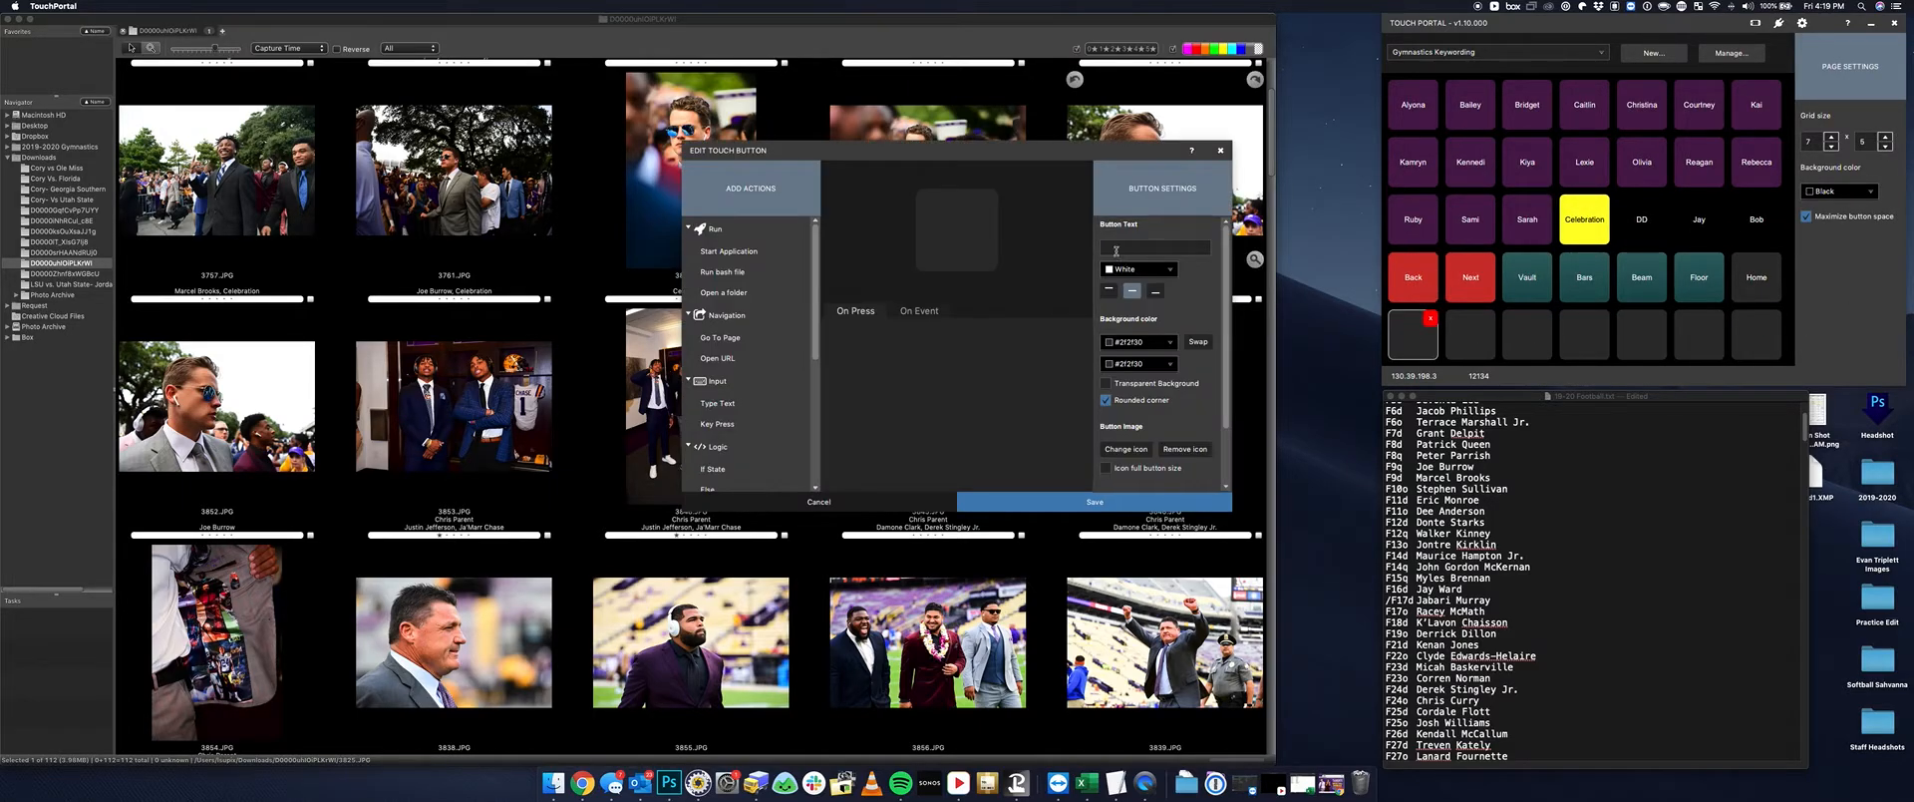
{"action": "left_click", "coordinate": [1115, 250]}
{"action": "type", "text": "IPTC Panel"}
{"action": "left_click", "coordinate": [764, 423]}
{"action": "key", "text": "super"}
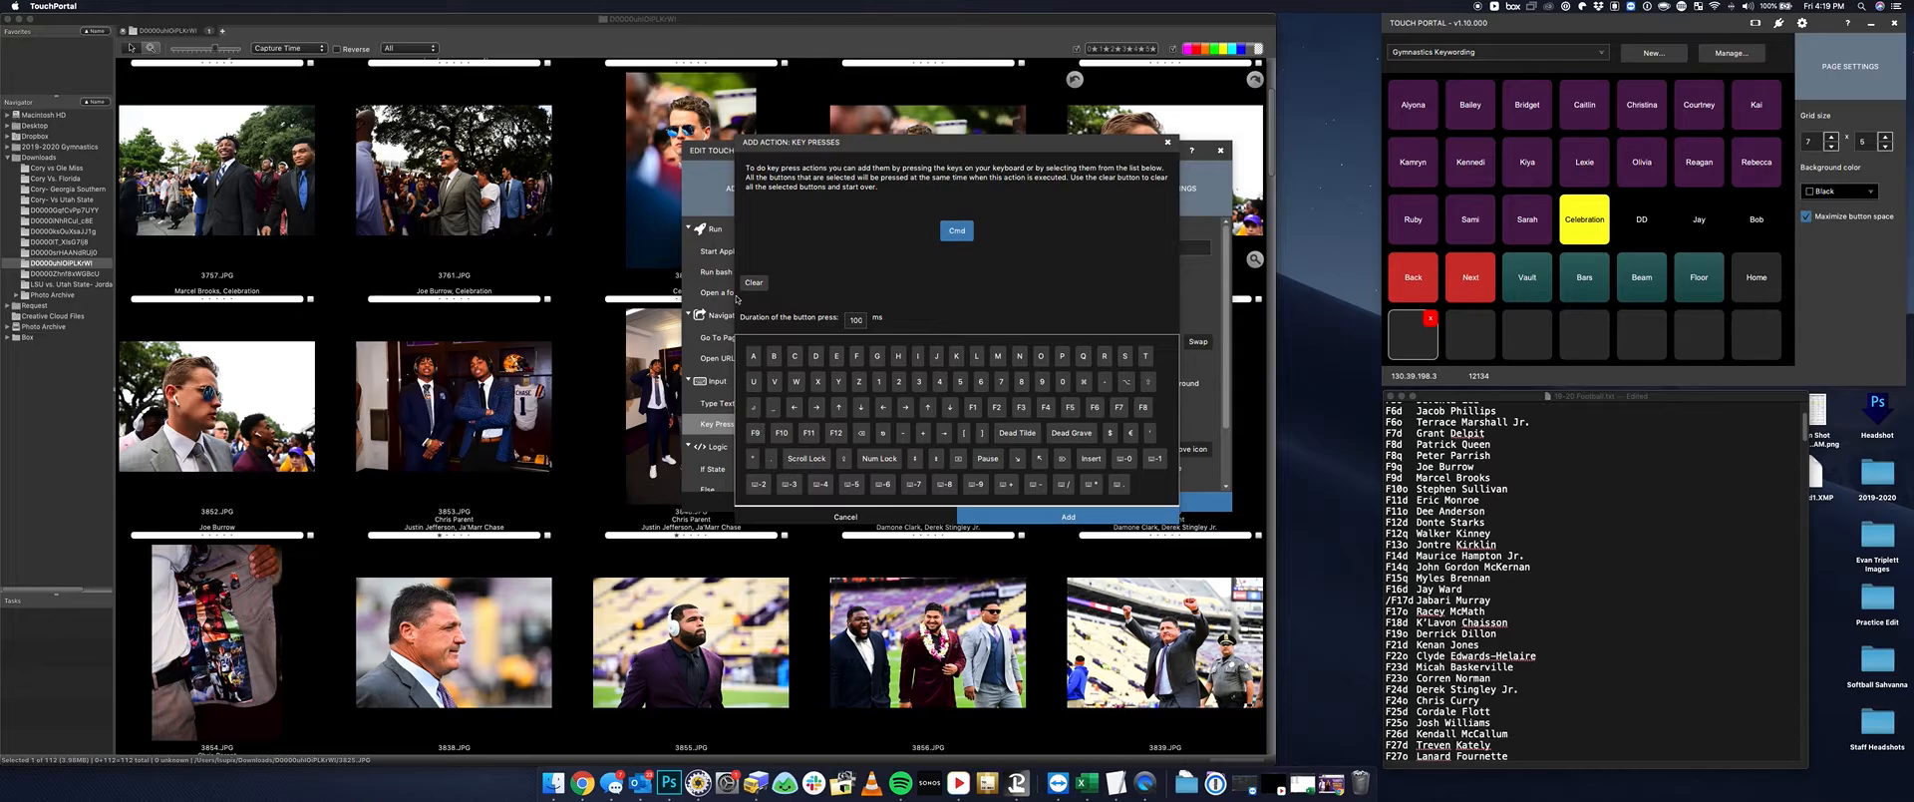
{"action": "left_click", "coordinate": [745, 282]}
{"action": "key", "text": "i"}
{"action": "left_click", "coordinate": [1014, 516]}
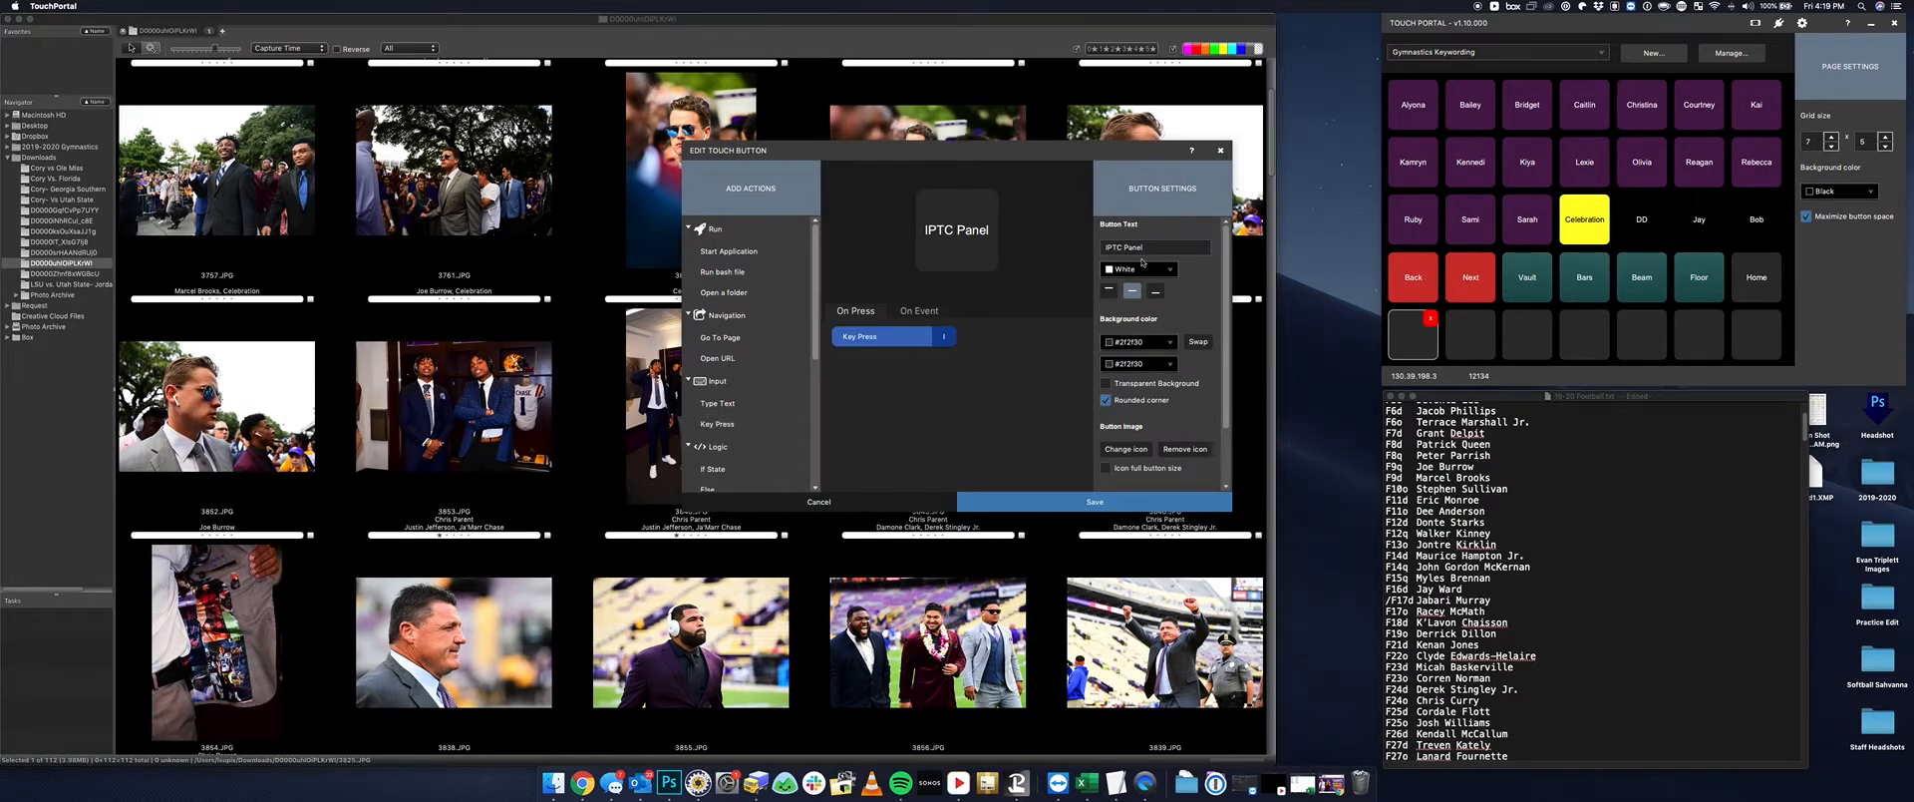
{"action": "left_click", "coordinate": [1095, 502]}
{"action": "left_click", "coordinate": [1163, 370]}
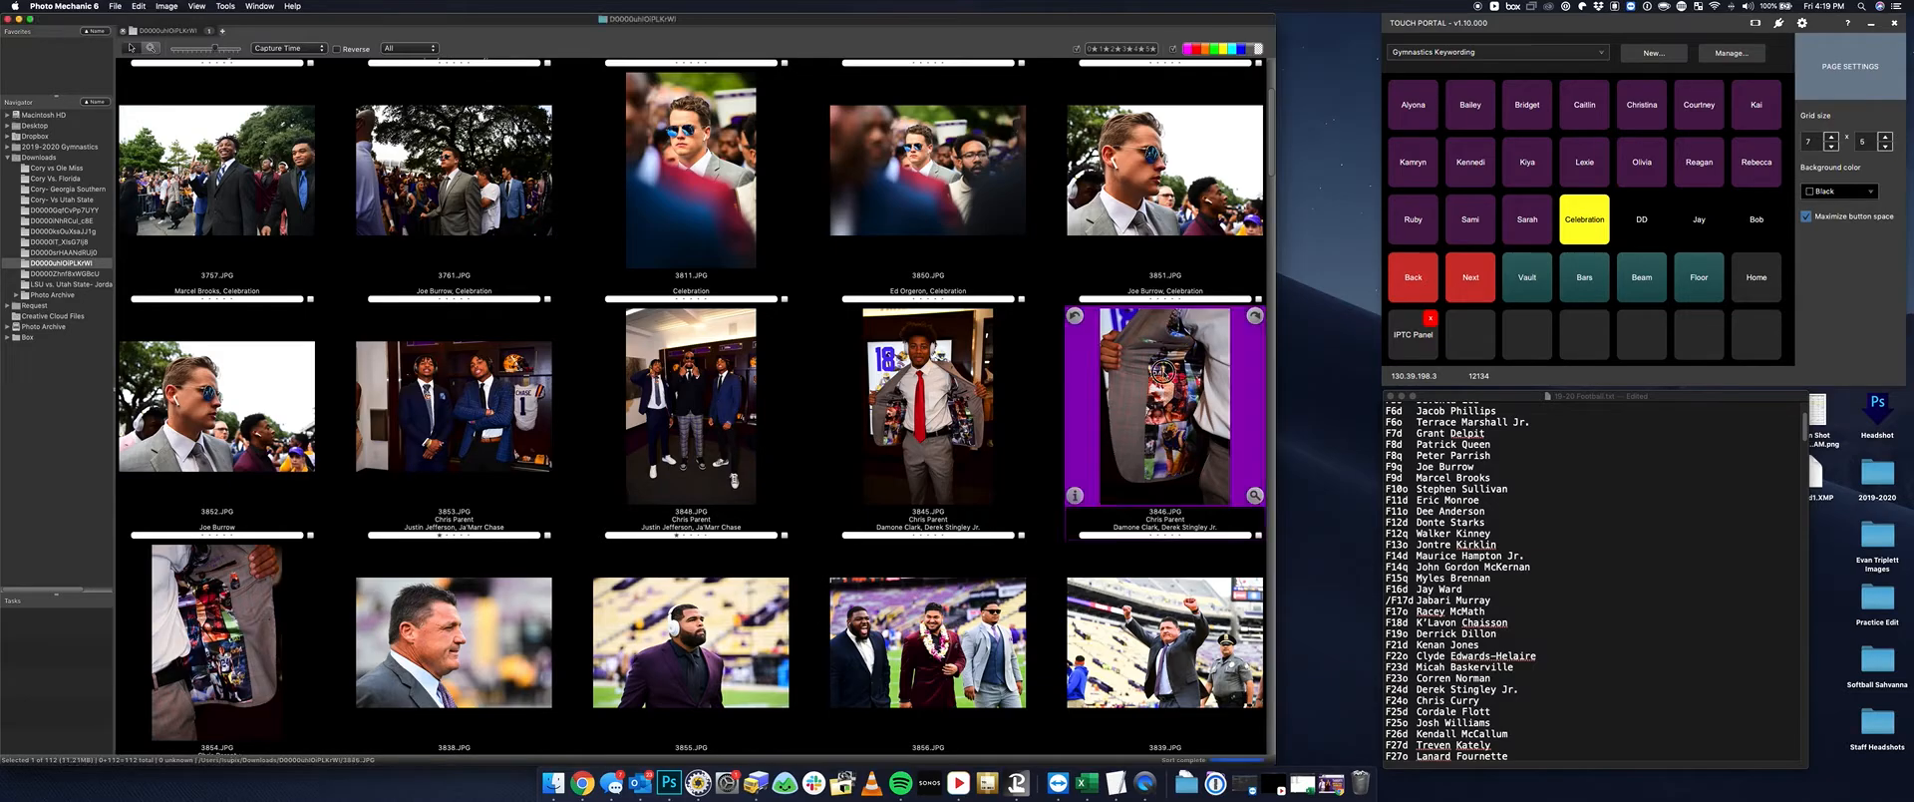
Reselect photo 3846 in Photo Mechanic, then open and close its metadata window with Cmd+I
{"action": "key", "text": "Right"}
{"action": "key", "text": "Left"}
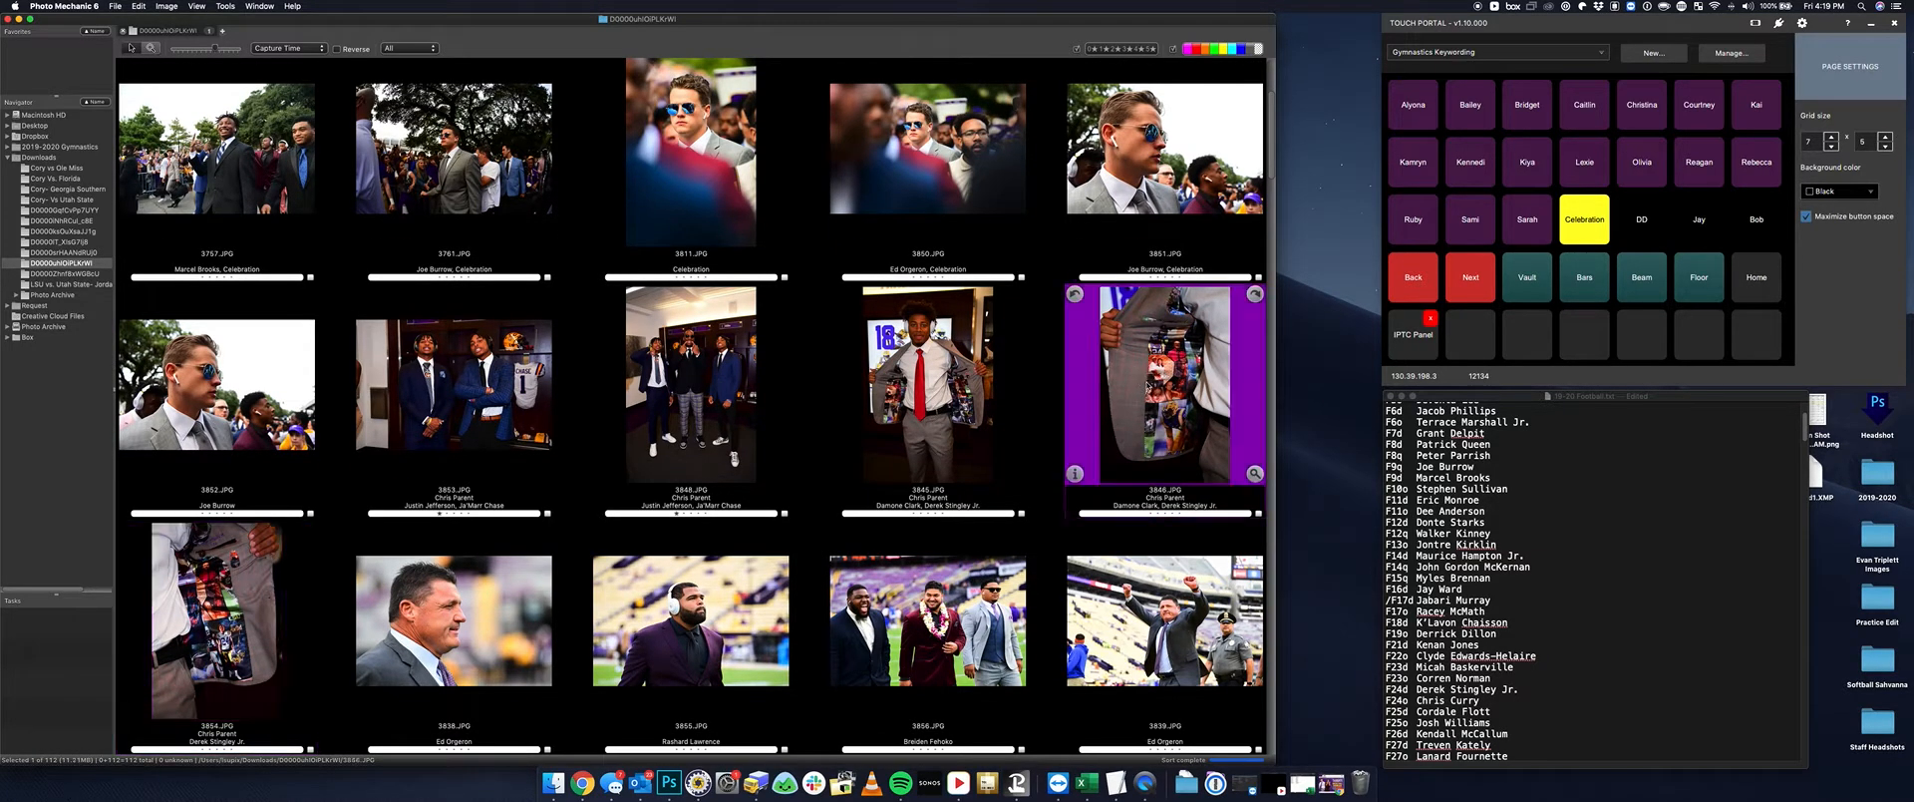
{"action": "key", "text": "super+i"}
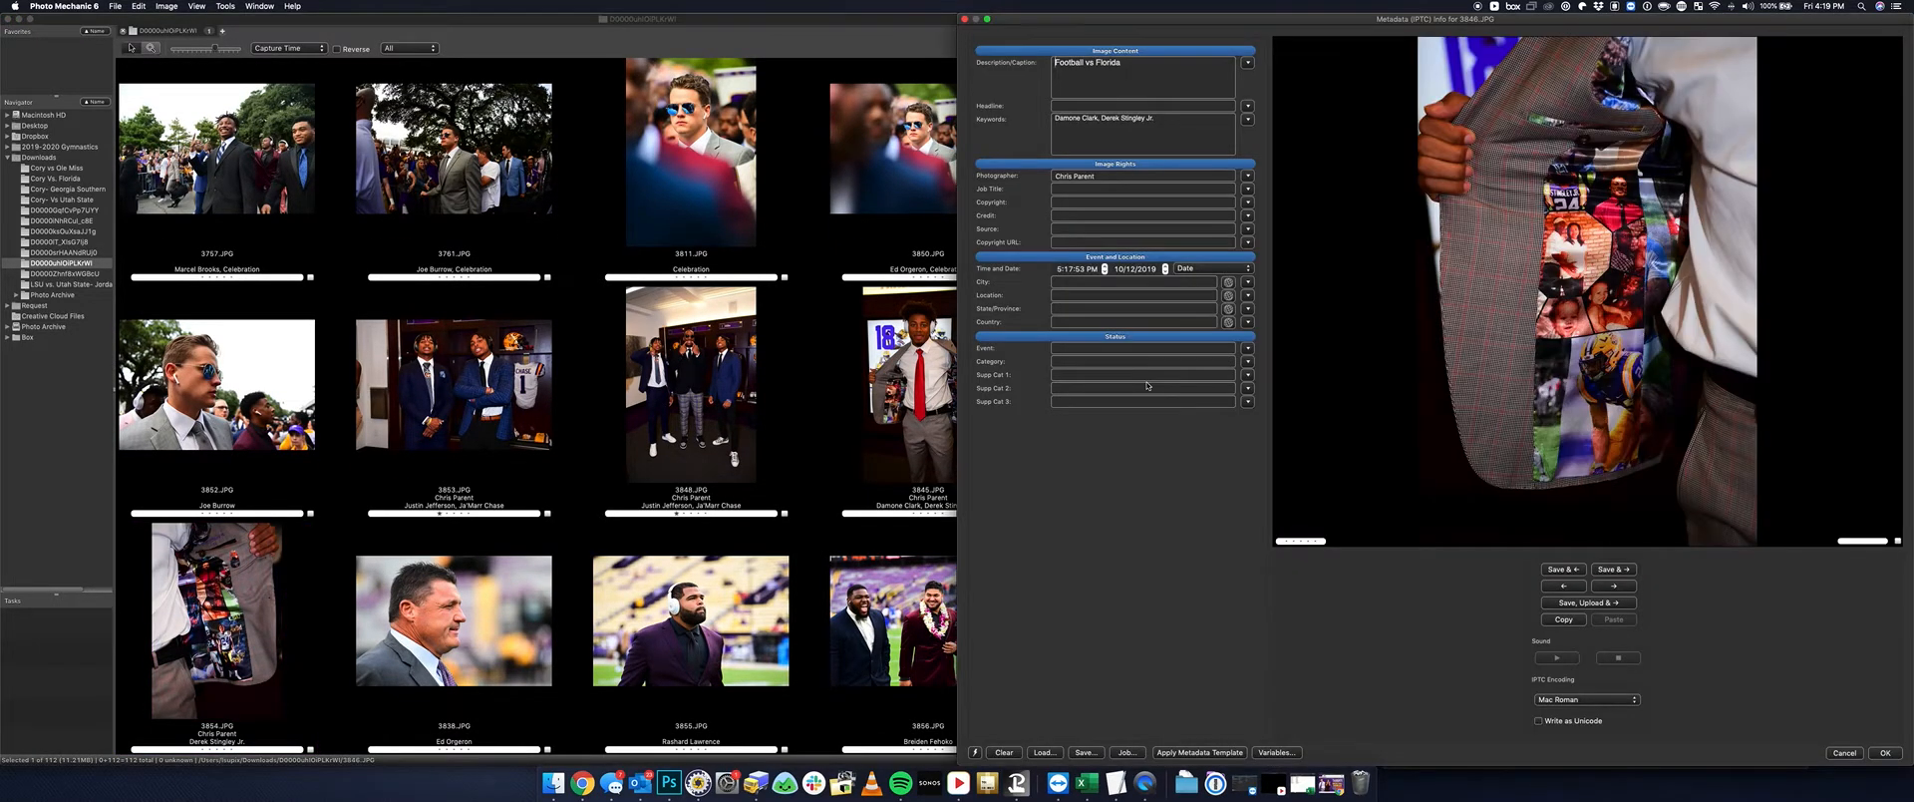
{"action": "left_click", "coordinate": [1887, 752]}
Add a 'Close IPTC' button in the next slot that sends Cmd+Return, and save it
{"action": "left_click", "coordinate": [1470, 336]}
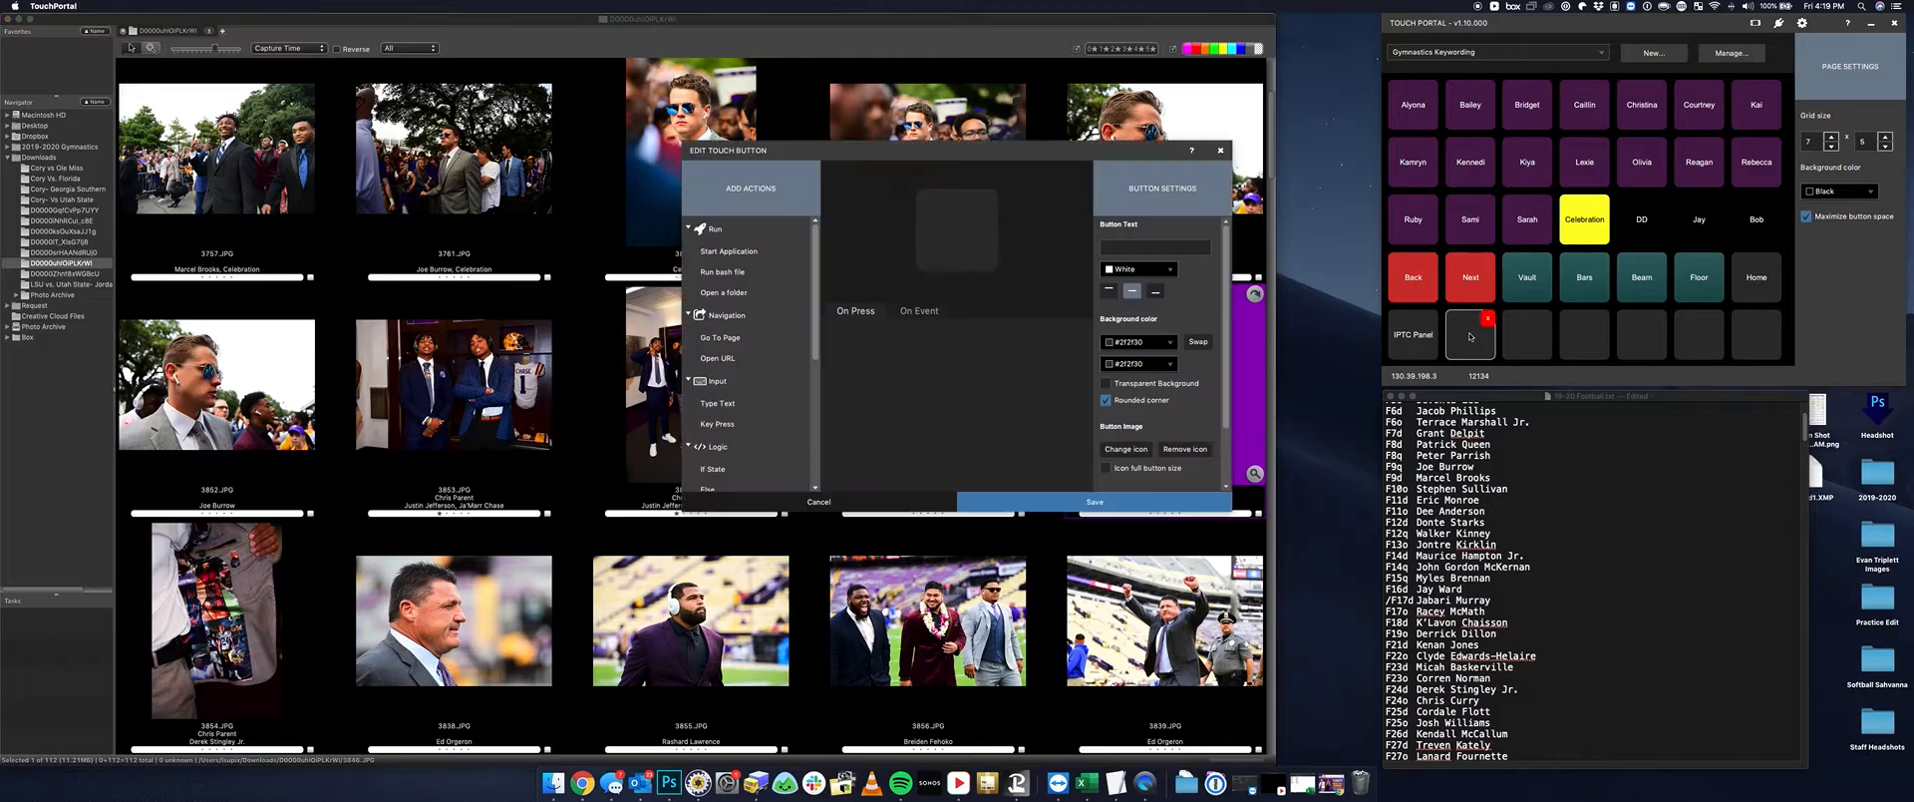
{"action": "type", "text": "Close"}
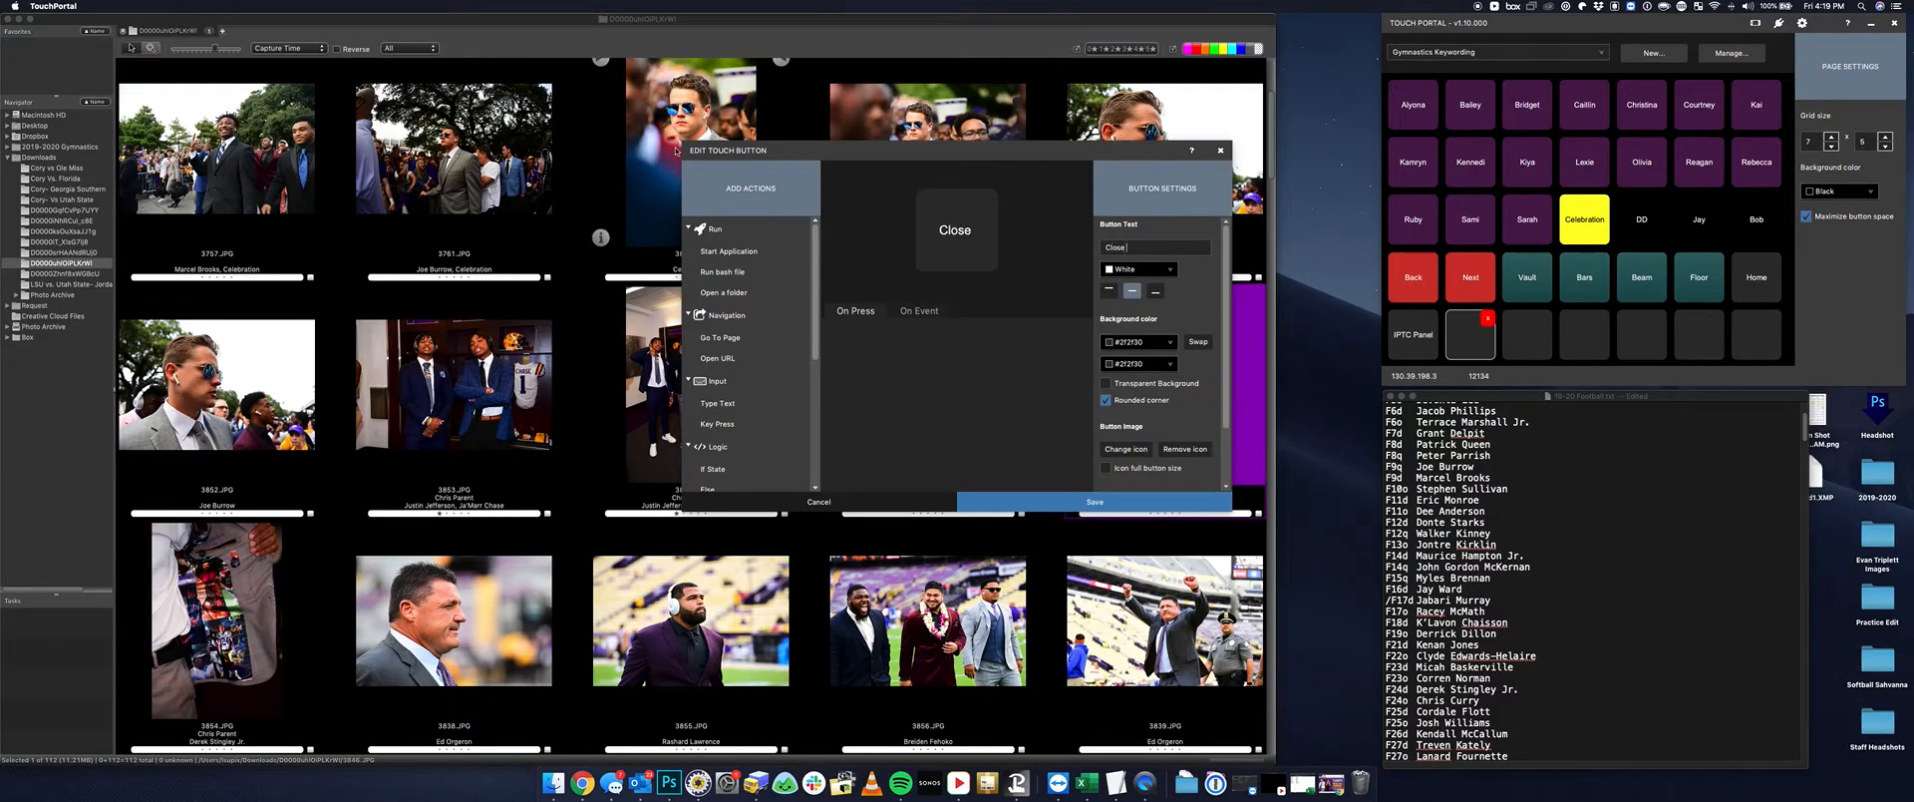
{"action": "type", "text": " IPTC Pan"}
{"action": "key", "text": "BackSpace"}
{"action": "key", "text": "BackSpace"}
{"action": "key", "text": "BackSpace"}
{"action": "key", "text": "BackSpace"}
{"action": "left_click", "coordinate": [717, 424]}
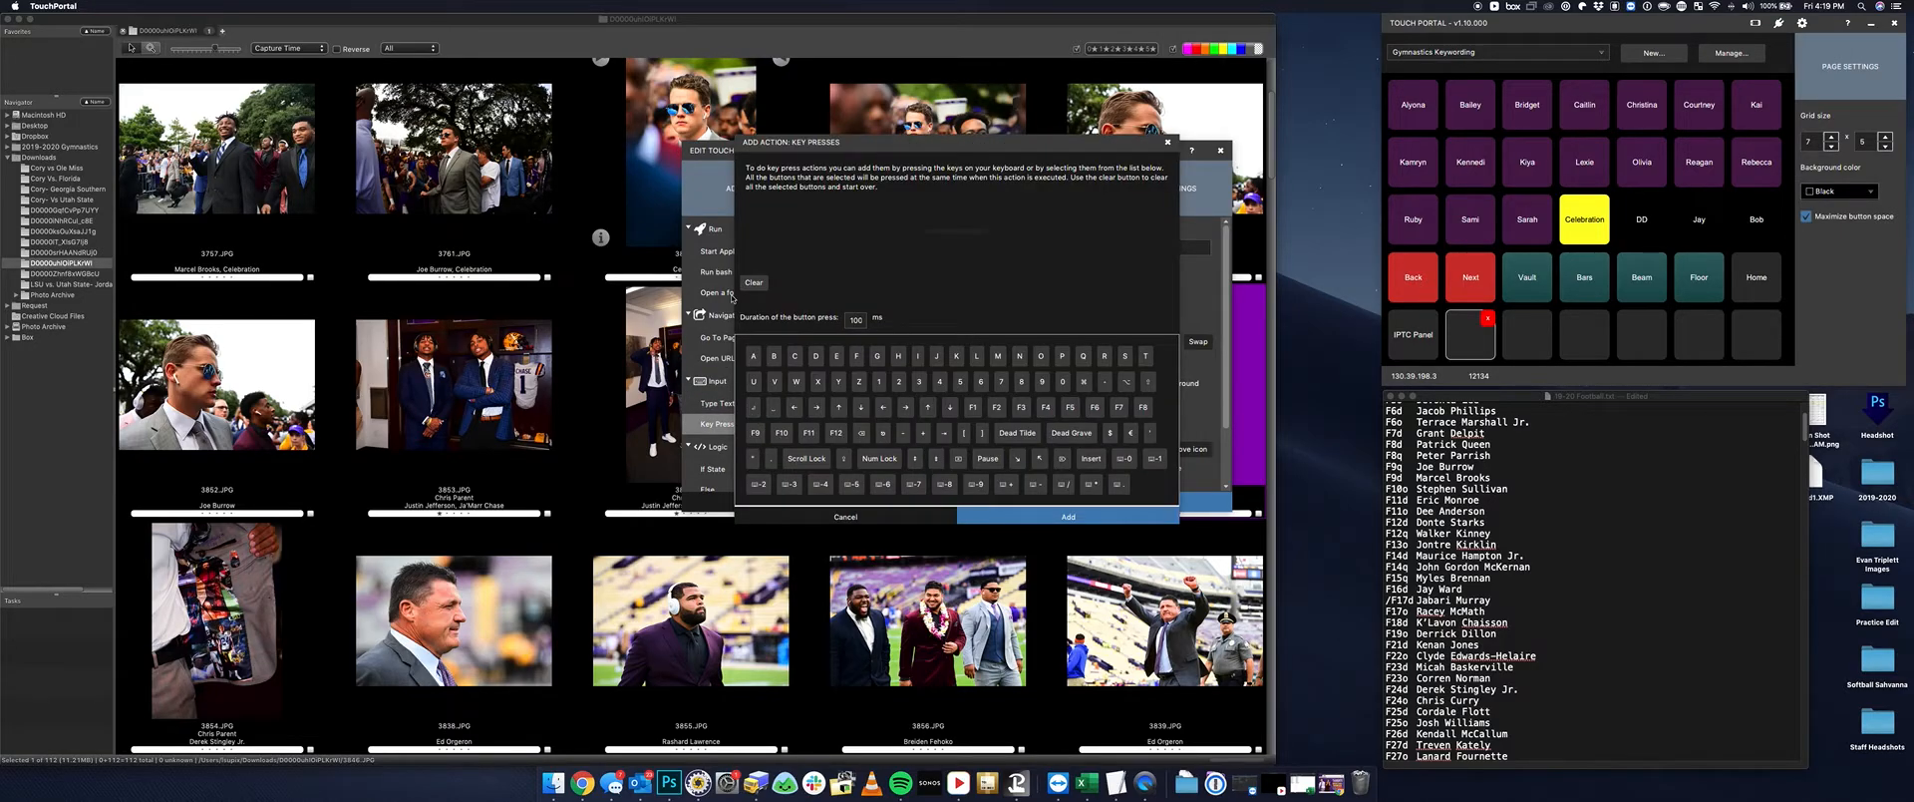
{"action": "key", "text": "super+Return"}
{"action": "left_click", "coordinate": [1042, 517]}
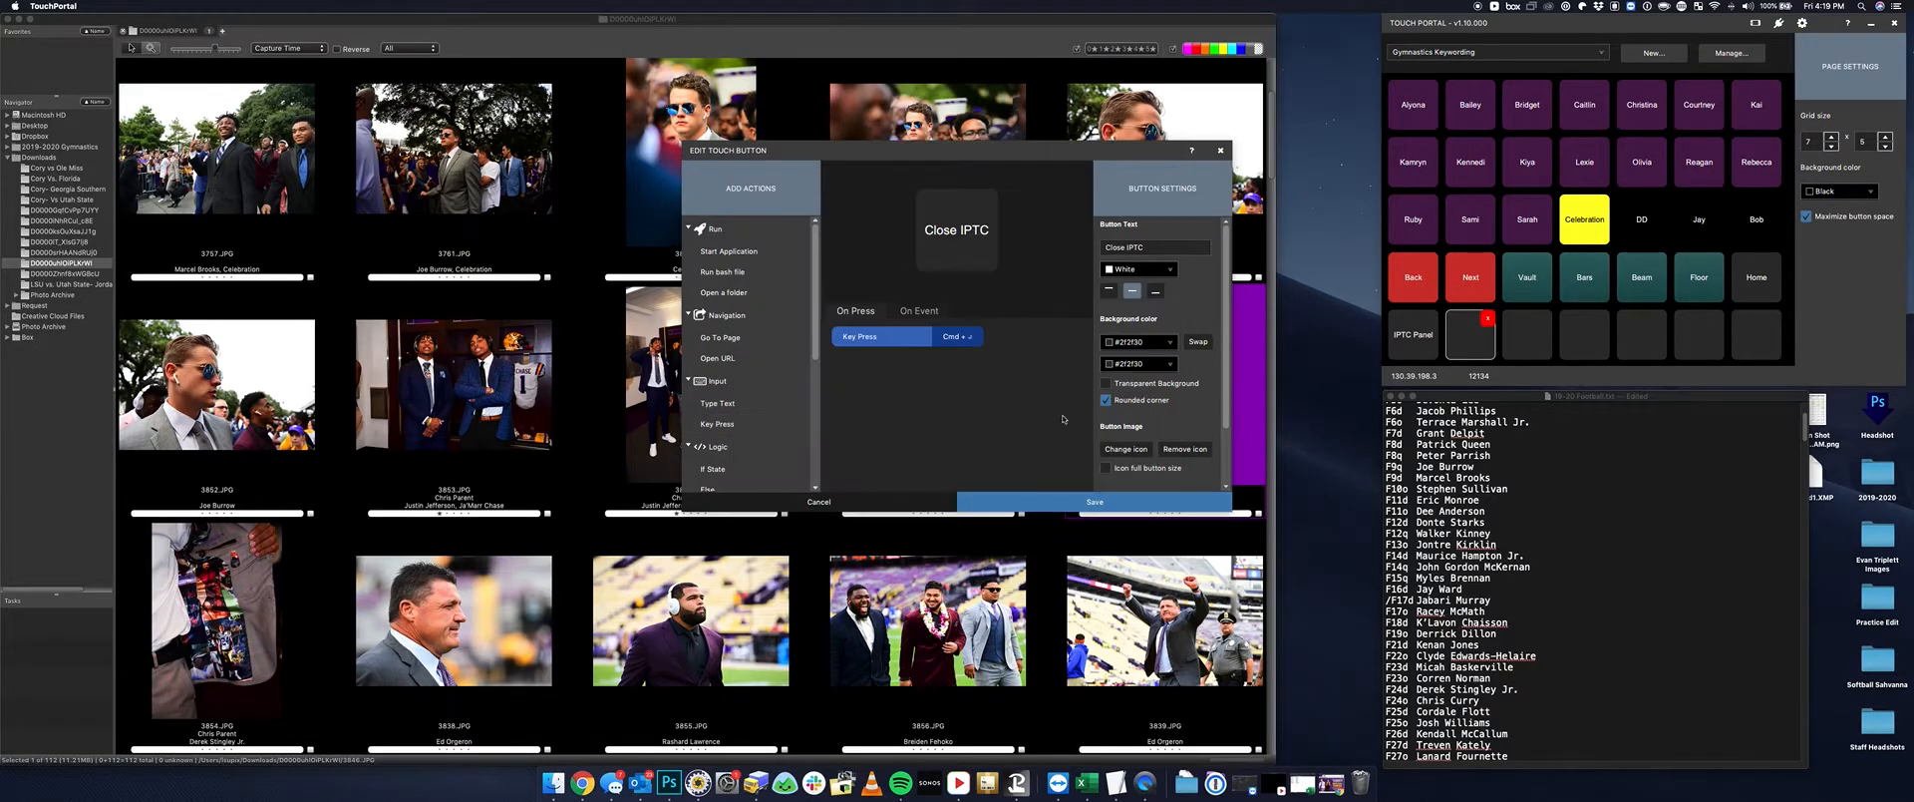
{"action": "left_click", "coordinate": [1133, 501]}
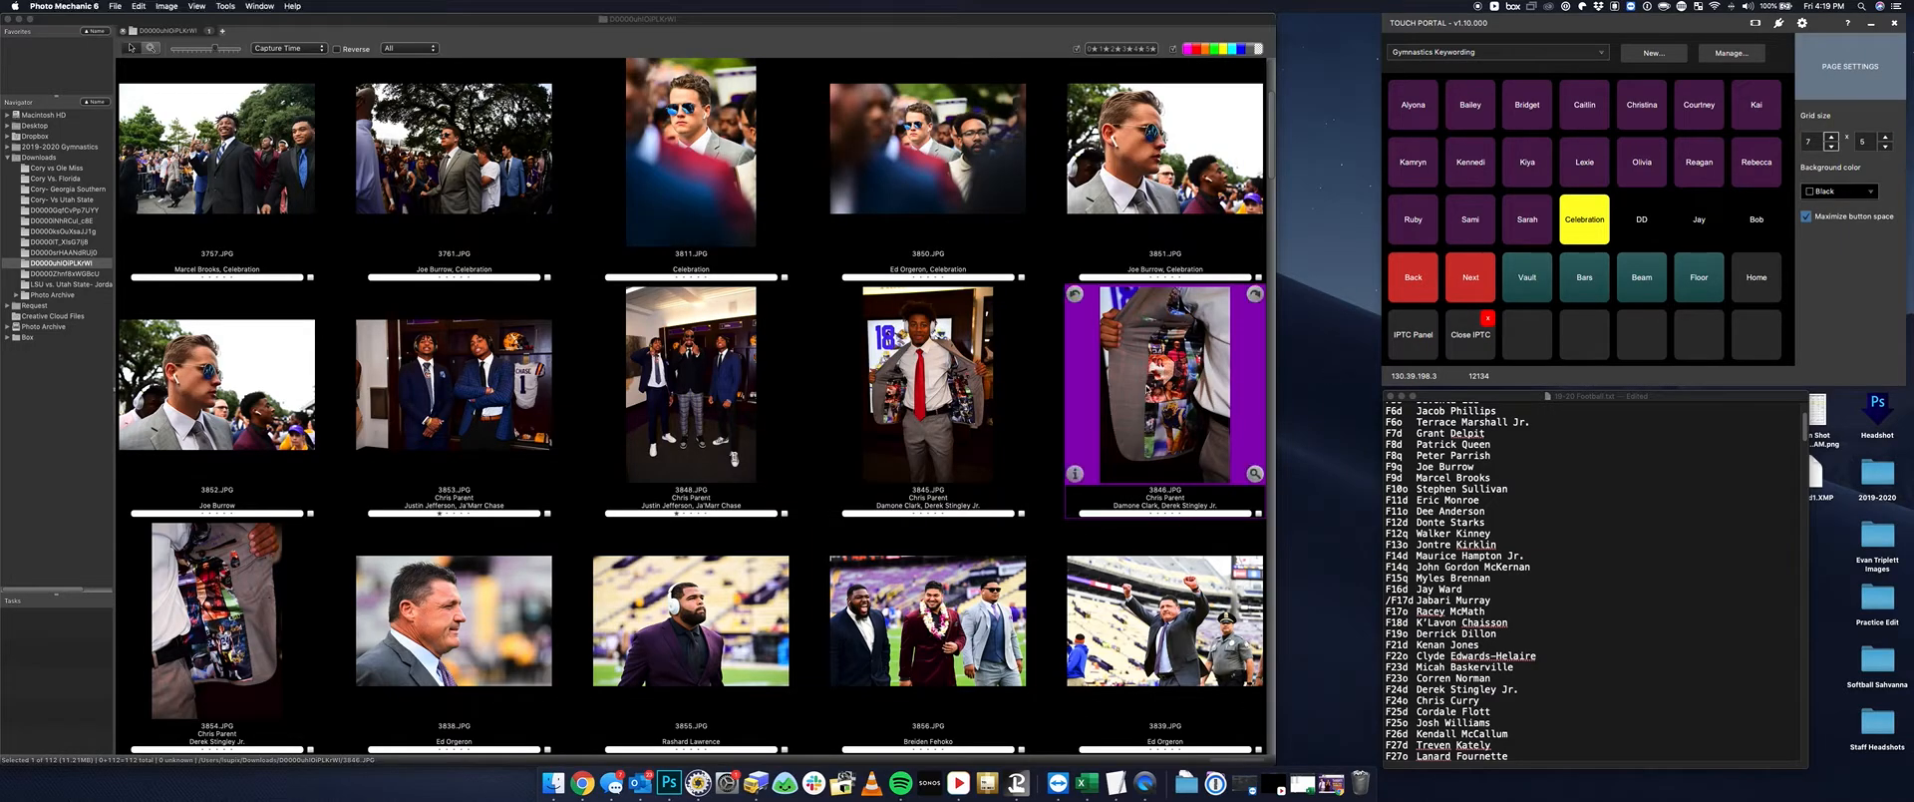
Test opening and closing photo 3846's metadata window with Cmd+I and Cmd+Return, and increase the grid rows
{"action": "key", "text": "super+i"}
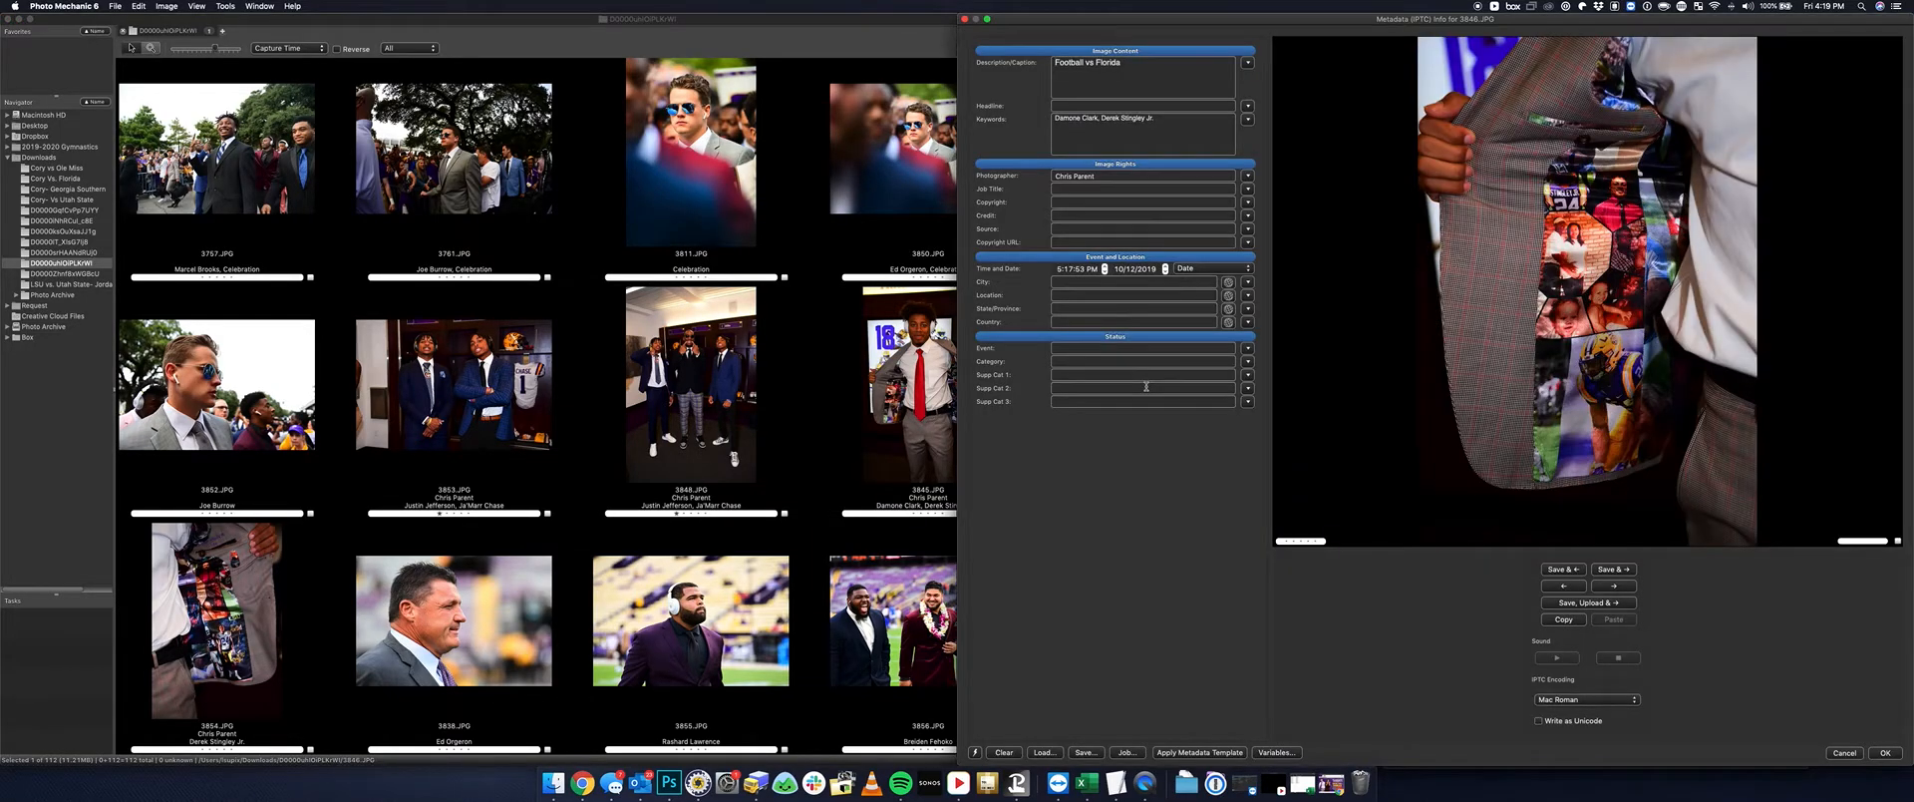
{"action": "key", "text": "super+Return"}
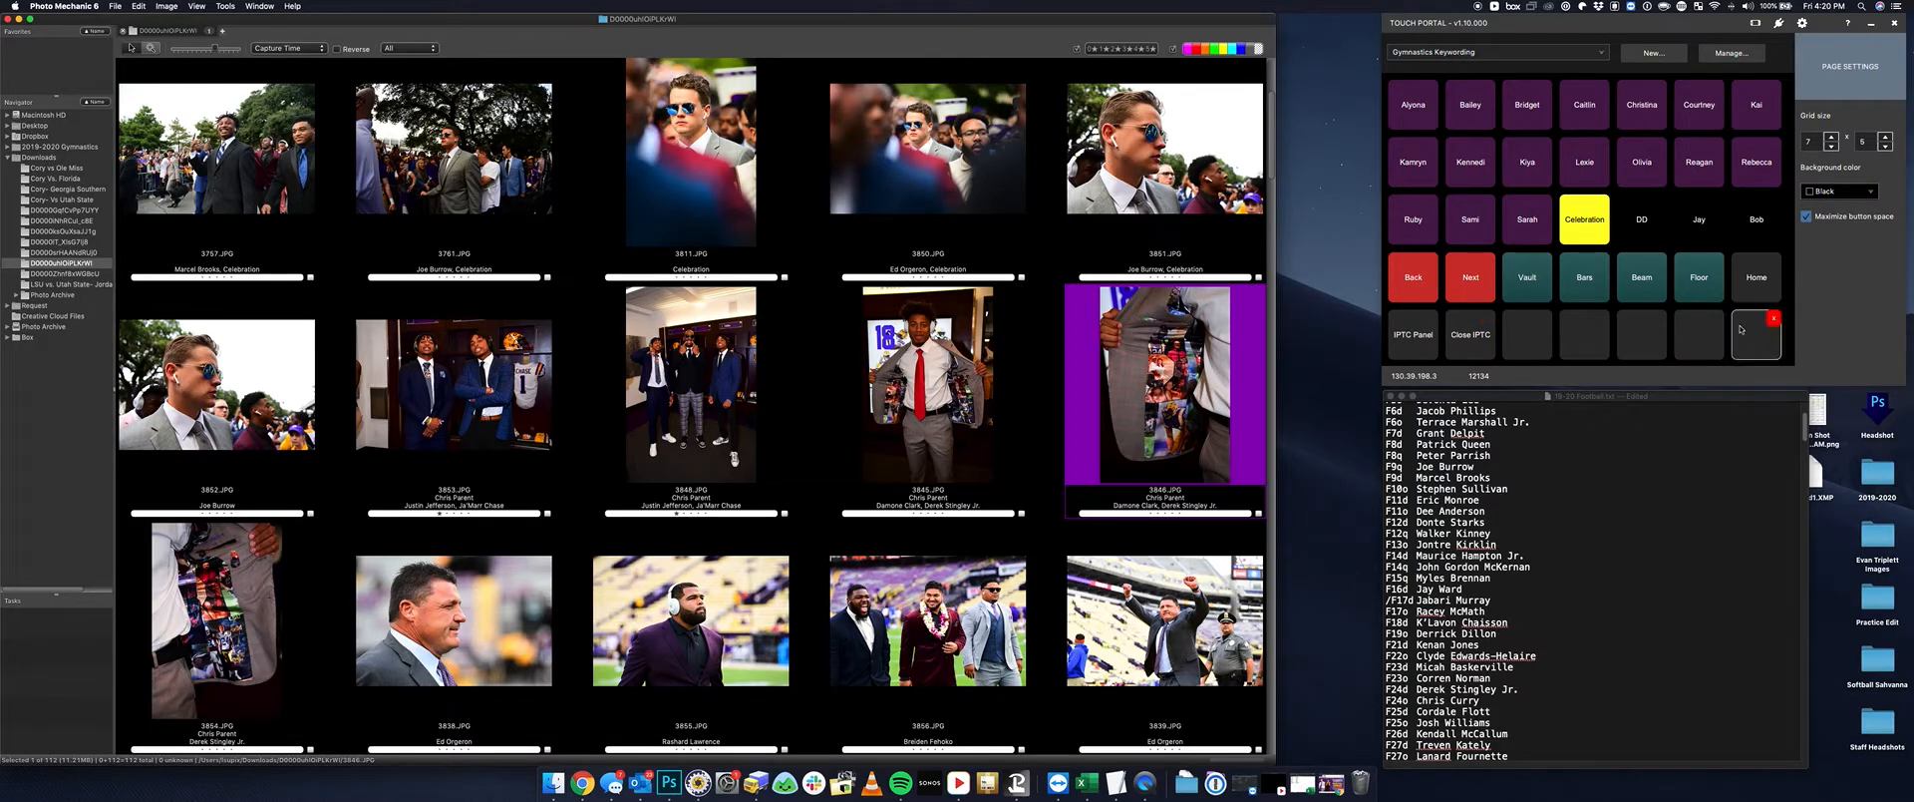
{"action": "left_click", "coordinate": [1886, 136]}
{"action": "left_click", "coordinate": [1886, 136]}
{"action": "left_click", "coordinate": [1886, 136]}
{"action": "left_click", "coordinate": [1886, 136]}
{"action": "left_click", "coordinate": [1887, 137]}
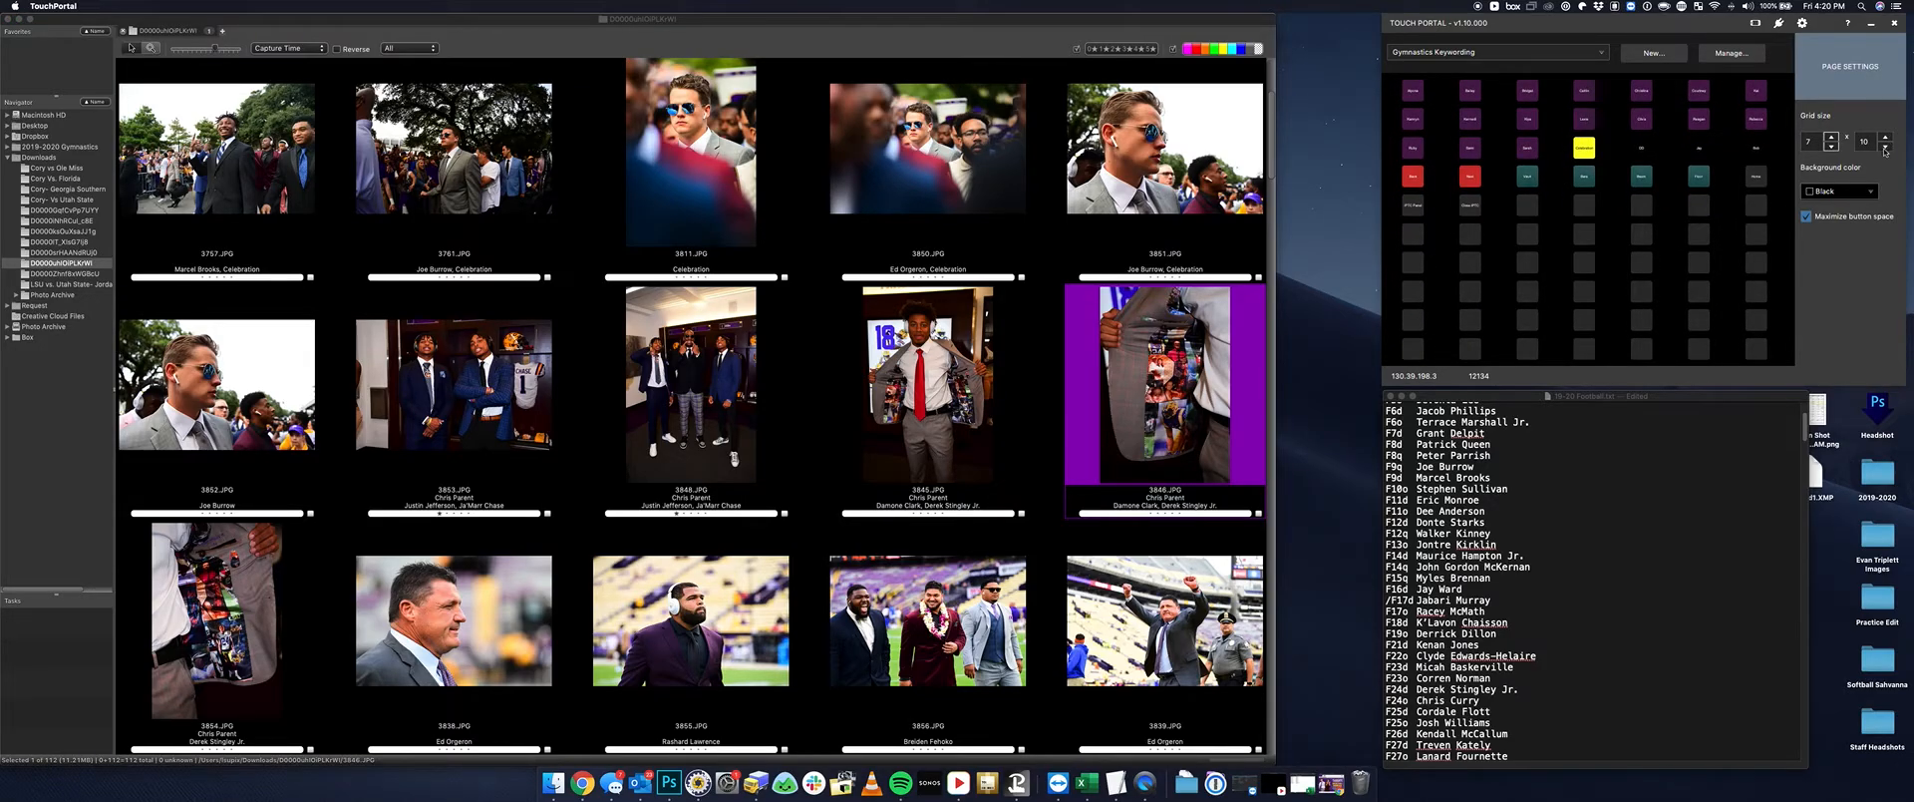
Reduce the page grid back down to four rows
{"action": "left_click", "coordinate": [1884, 148]}
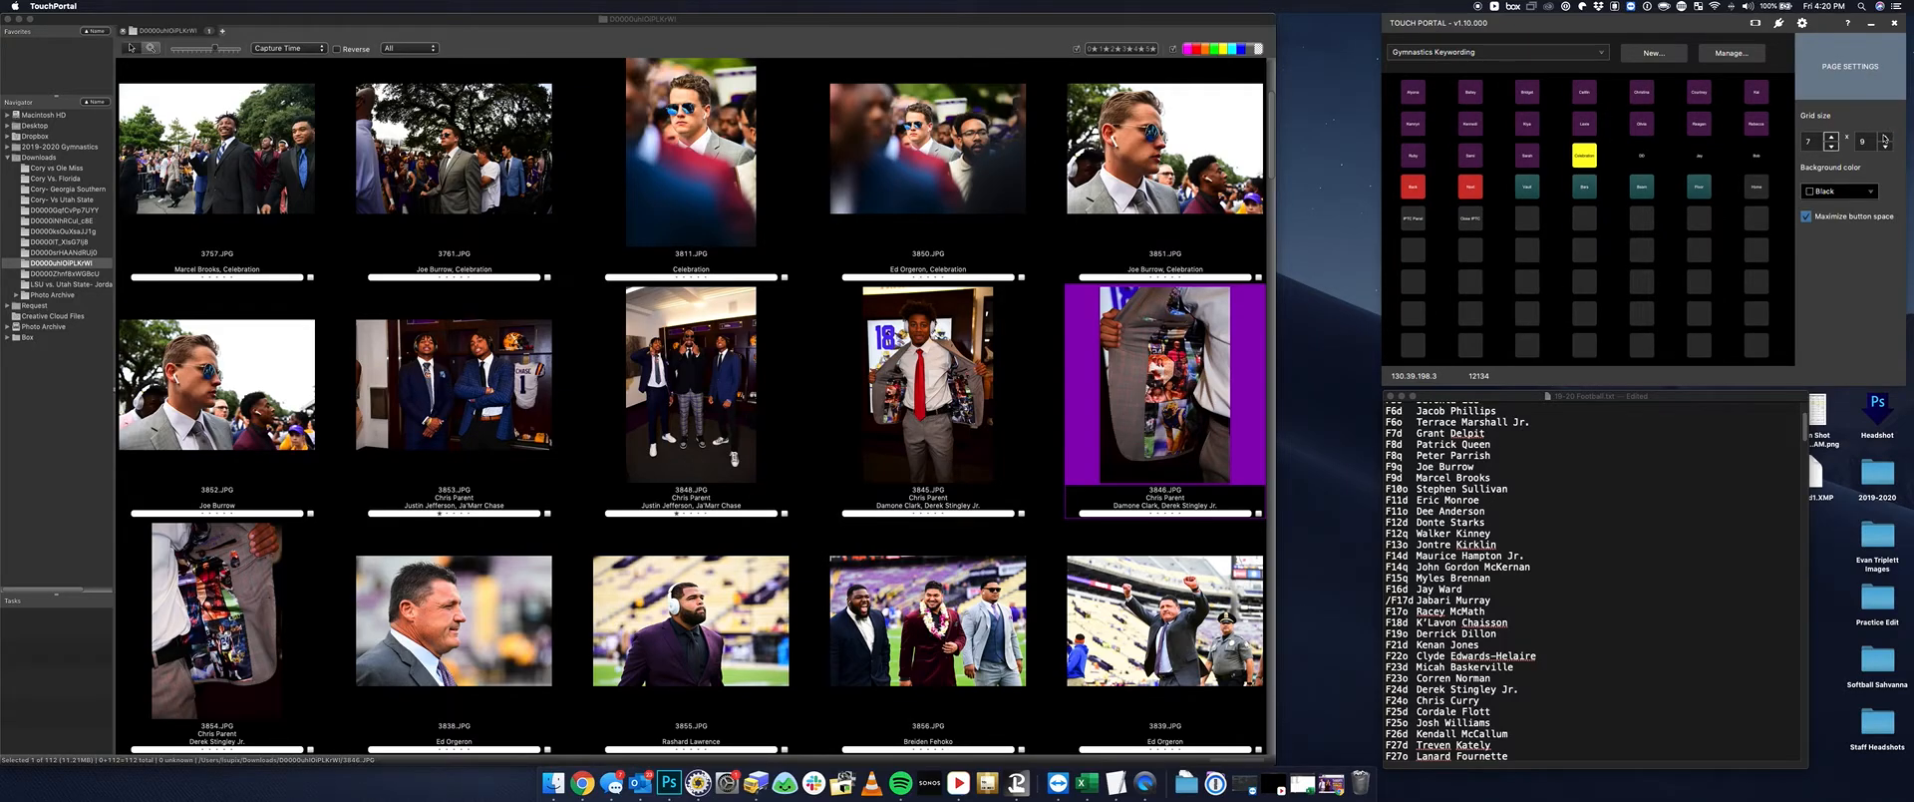
{"action": "left_click", "coordinate": [1884, 147]}
{"action": "left_click", "coordinate": [1884, 148]}
{"action": "left_click", "coordinate": [1884, 148]}
{"action": "left_click", "coordinate": [1884, 147]}
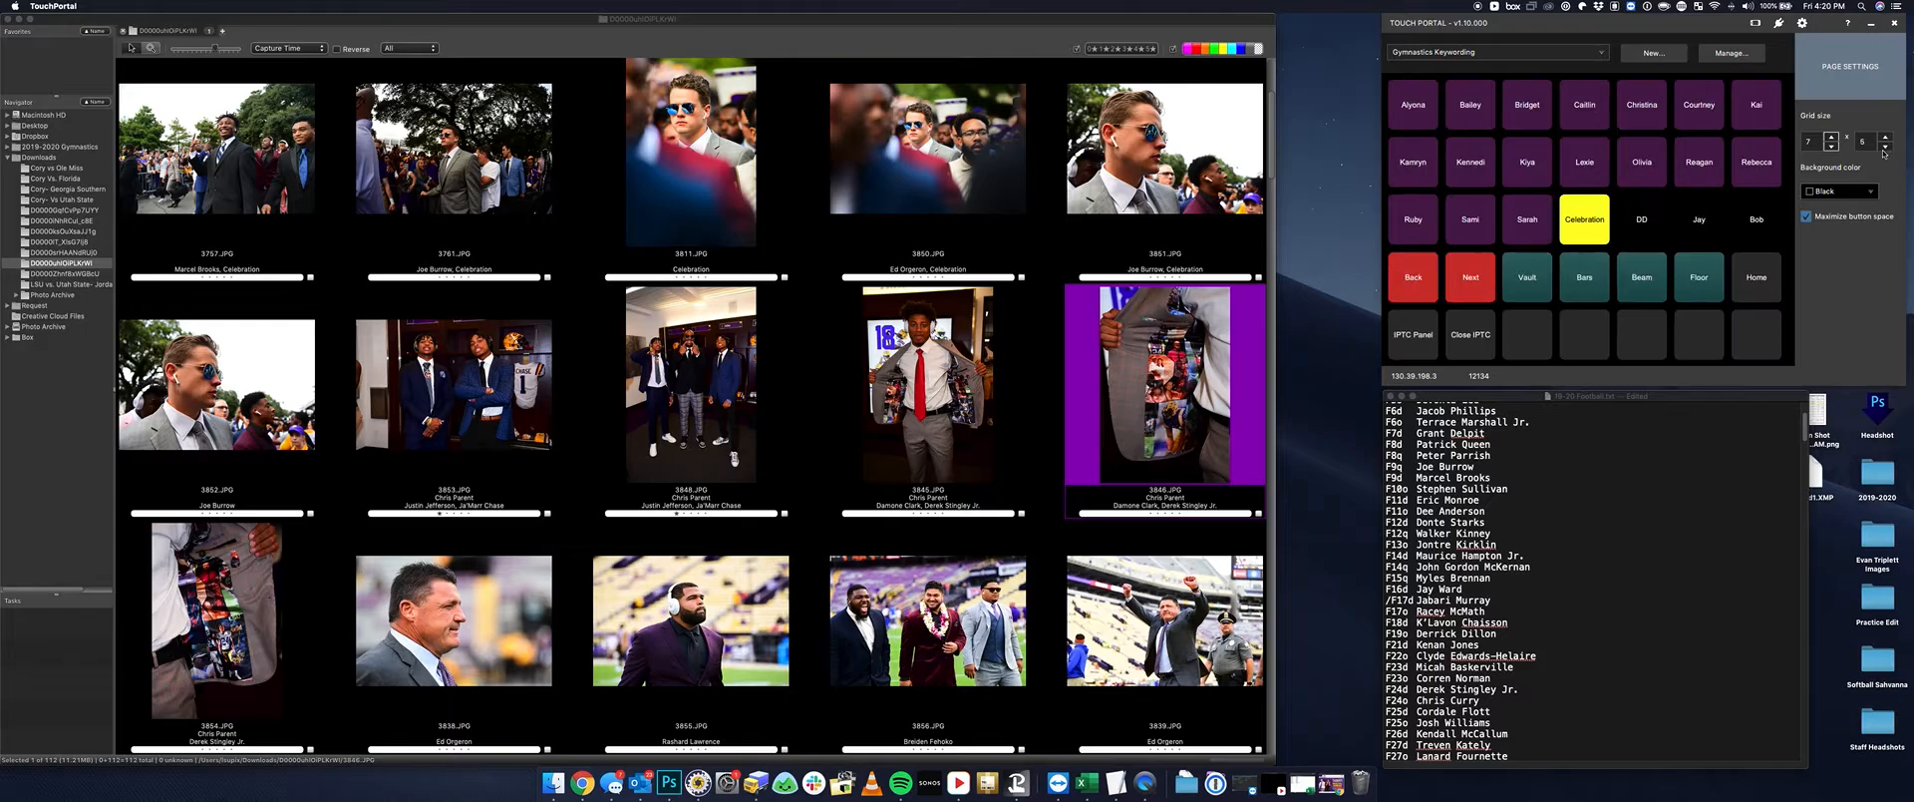
{"action": "left_click", "coordinate": [1885, 148]}
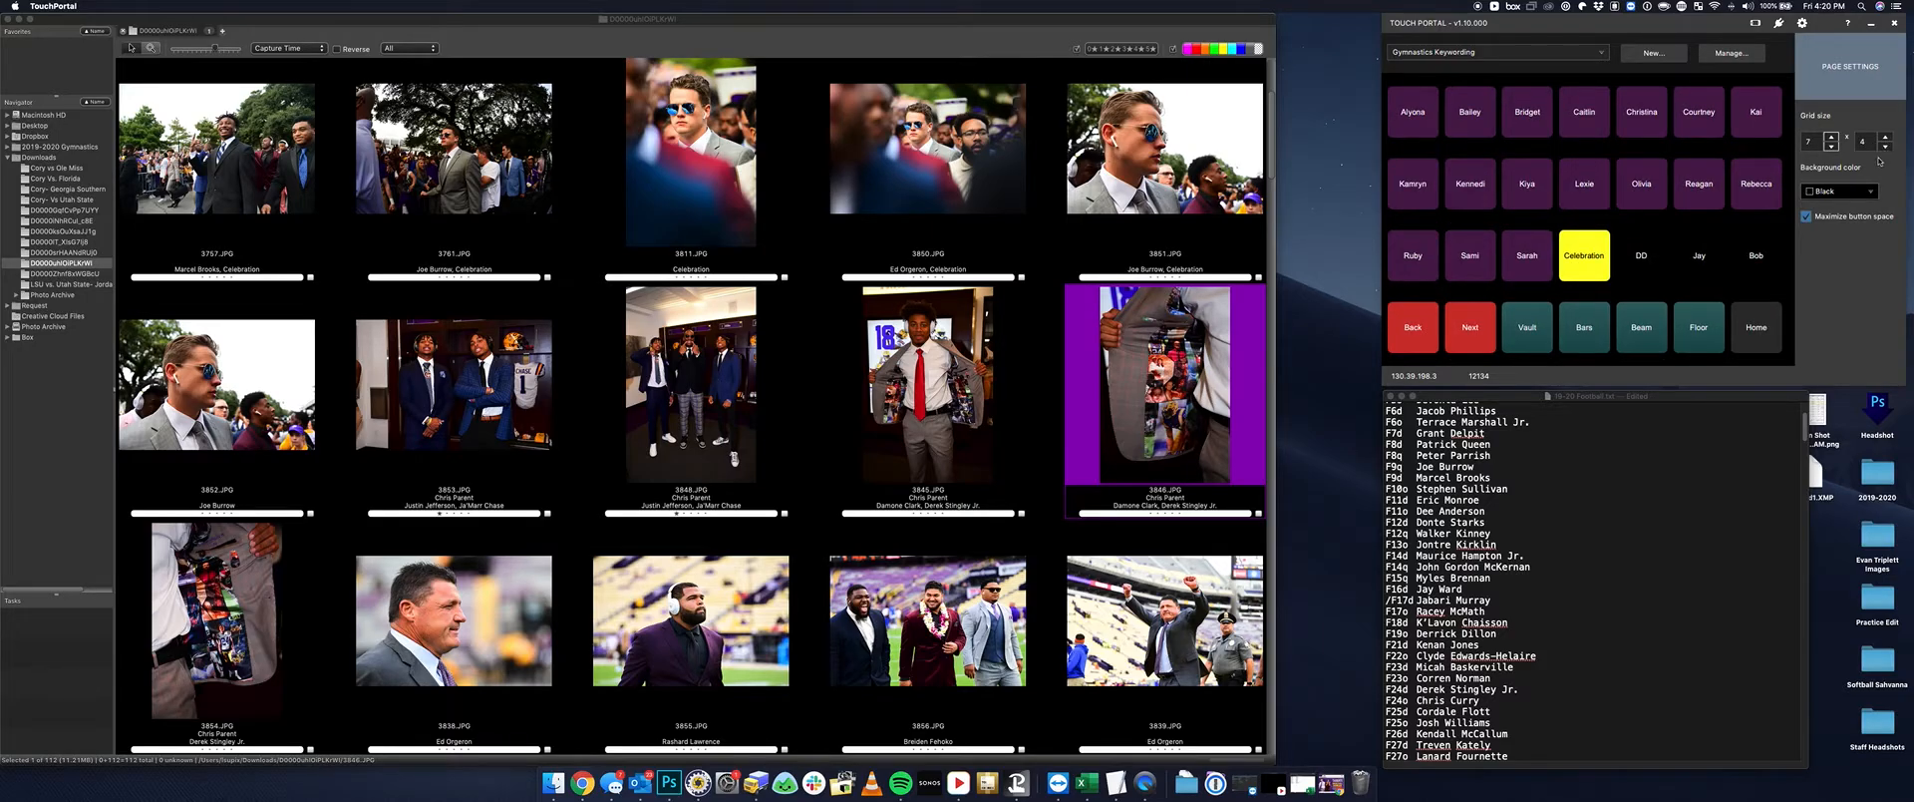
{"action": "left_click", "coordinate": [1885, 138]}
{"action": "left_click", "coordinate": [1887, 148]}
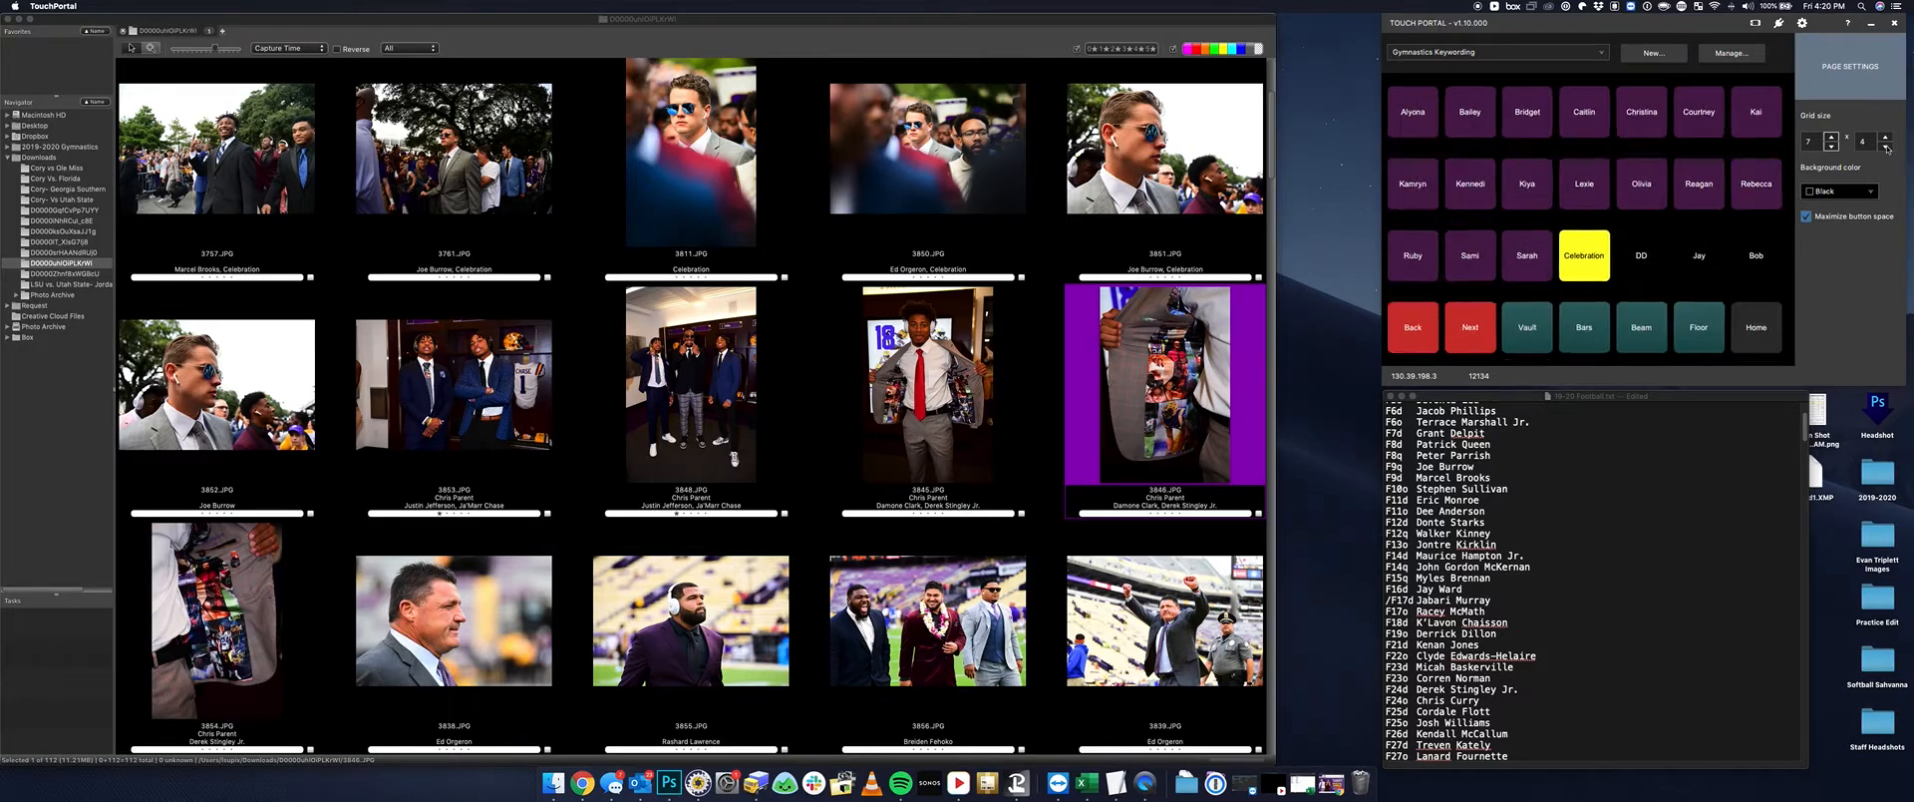